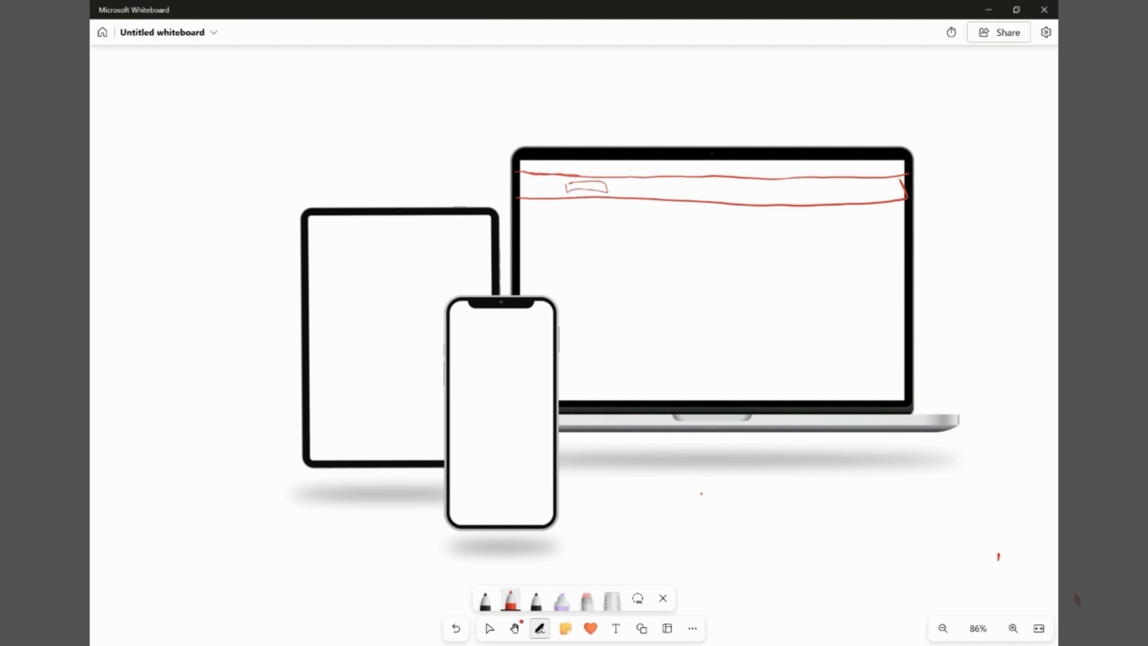
Sketch three more red menu boxes, a small logo mark and a profile circle in the laptop's navigation bar.
{"action": "left_click_drag", "start_coordinate": [676, 185], "coordinate": [641, 193]}
{"action": "mouse_move", "coordinate": [713, 187]}
{"action": "left_mouse_down"}
{"action": "mouse_move", "coordinate": [758, 201]}
{"action": "mouse_move", "coordinate": [719, 200]}
{"action": "left_mouse_up"}
{"action": "left_click_drag", "start_coordinate": [809, 188], "coordinate": [784, 202]}
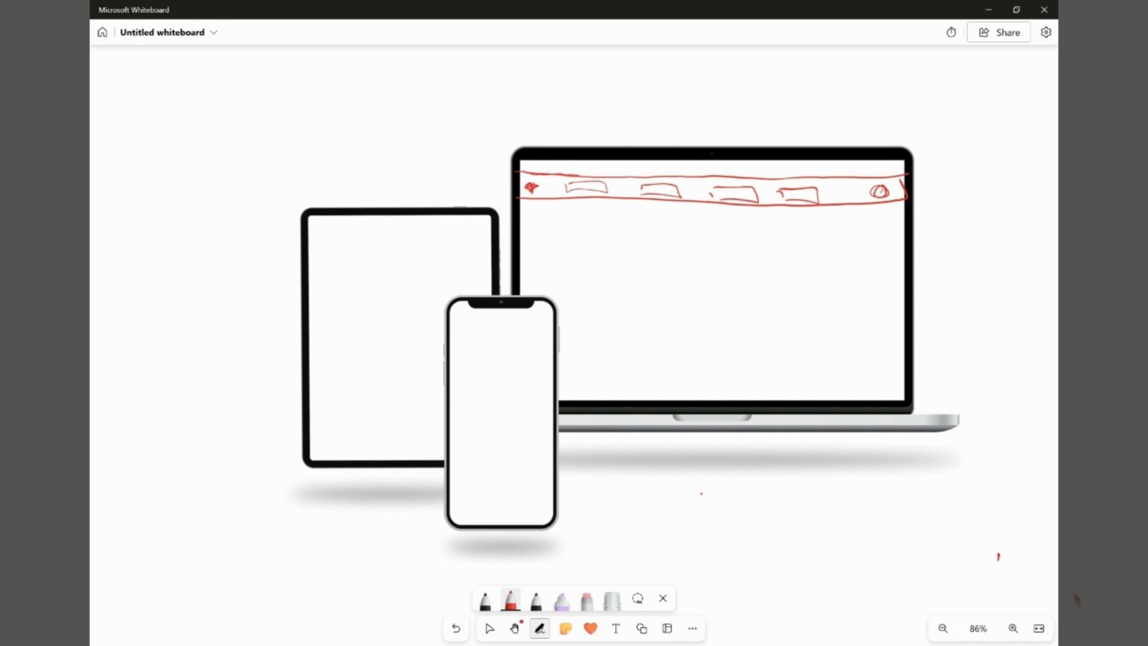
{"action": "left_click_drag", "start_coordinate": [328, 214], "coordinate": [349, 469]}
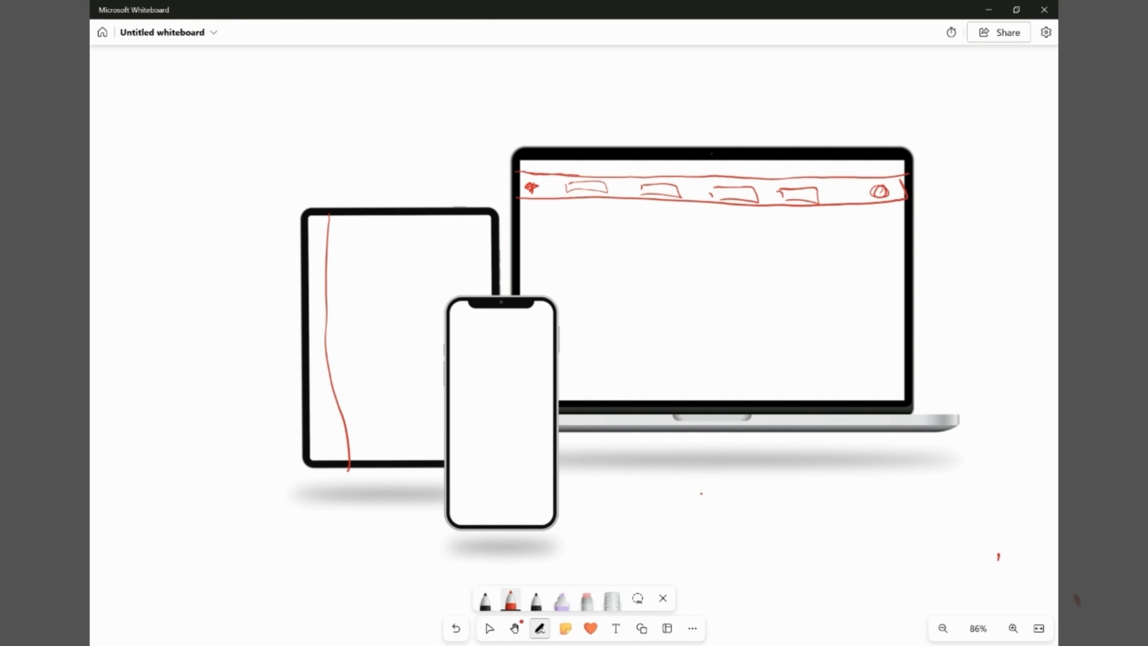
{"action": "left_click_drag", "start_coordinate": [330, 215], "coordinate": [335, 461]}
{"action": "left_click", "coordinate": [587, 600]}
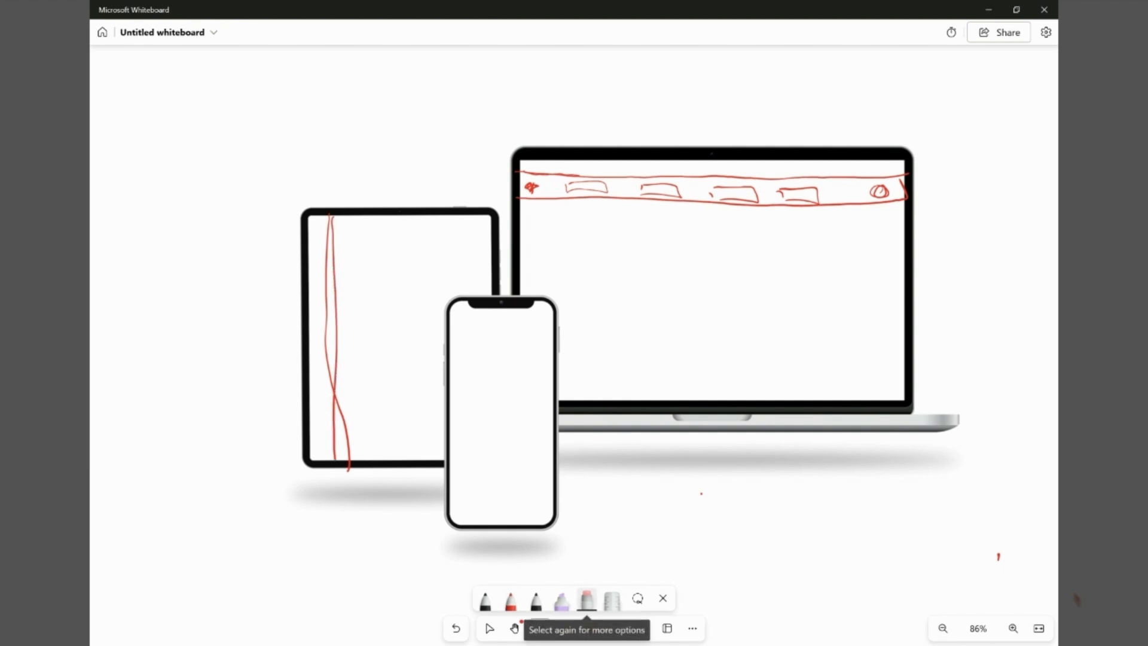
{"action": "left_click_drag", "start_coordinate": [353, 371], "coordinate": [320, 370]}
Sketch a hatched red sidebar on the tablet's left edge, and menu lines with a hatched bottom bar on the phone.
{"action": "left_click", "coordinate": [510, 600]}
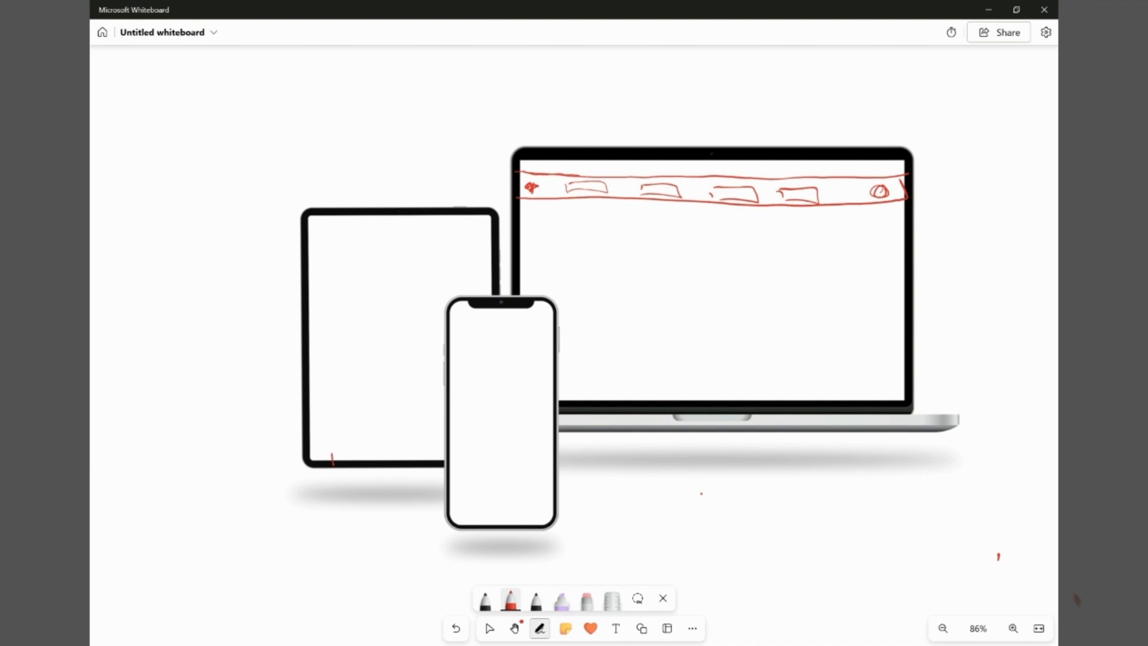
{"action": "mouse_move", "coordinate": [332, 455]}
{"action": "left_mouse_down"}
{"action": "mouse_move", "coordinate": [333, 242]}
{"action": "mouse_move", "coordinate": [295, 377]}
{"action": "mouse_move", "coordinate": [293, 448]}
{"action": "mouse_move", "coordinate": [316, 452]}
{"action": "left_mouse_up"}
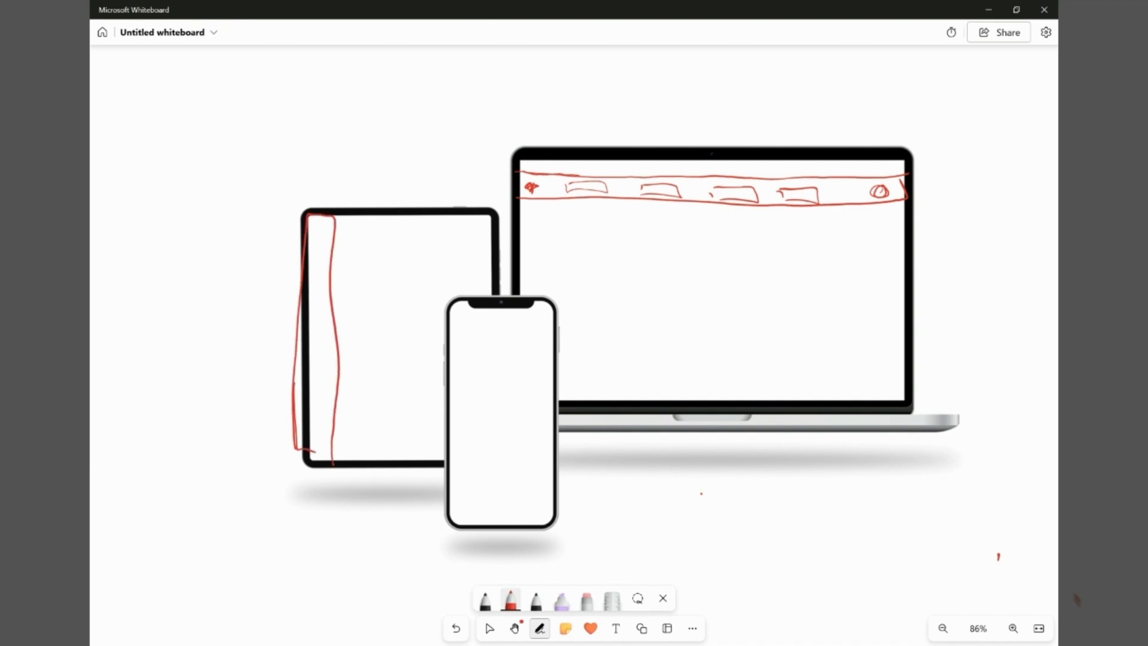
{"action": "left_click_drag", "start_coordinate": [313, 415], "coordinate": [328, 436]}
{"action": "left_click_drag", "start_coordinate": [322, 437], "coordinate": [331, 459]}
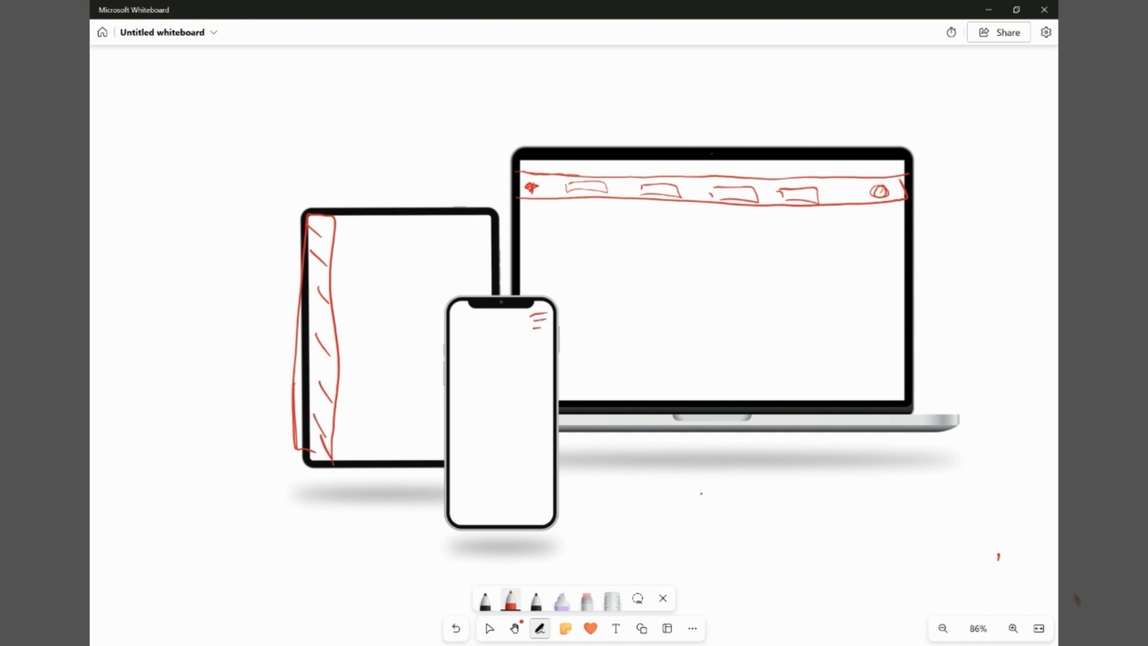
{"action": "left_click_drag", "start_coordinate": [451, 510], "coordinate": [526, 510]}
{"action": "mouse_move", "coordinate": [450, 509]}
{"action": "left_mouse_down"}
{"action": "mouse_move", "coordinate": [551, 506]}
{"action": "mouse_move", "coordinate": [452, 510]}
{"action": "left_mouse_up"}
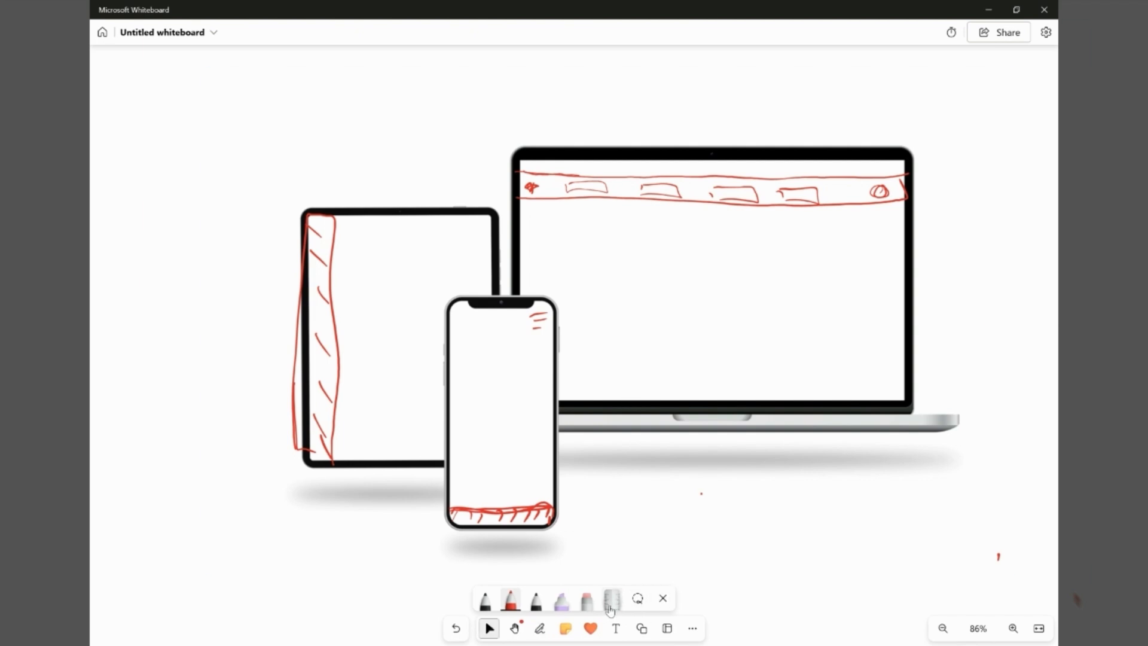
Erase all the red navigation sketches from the phone, tablet and laptop screens.
{"action": "left_click", "coordinate": [582, 608]}
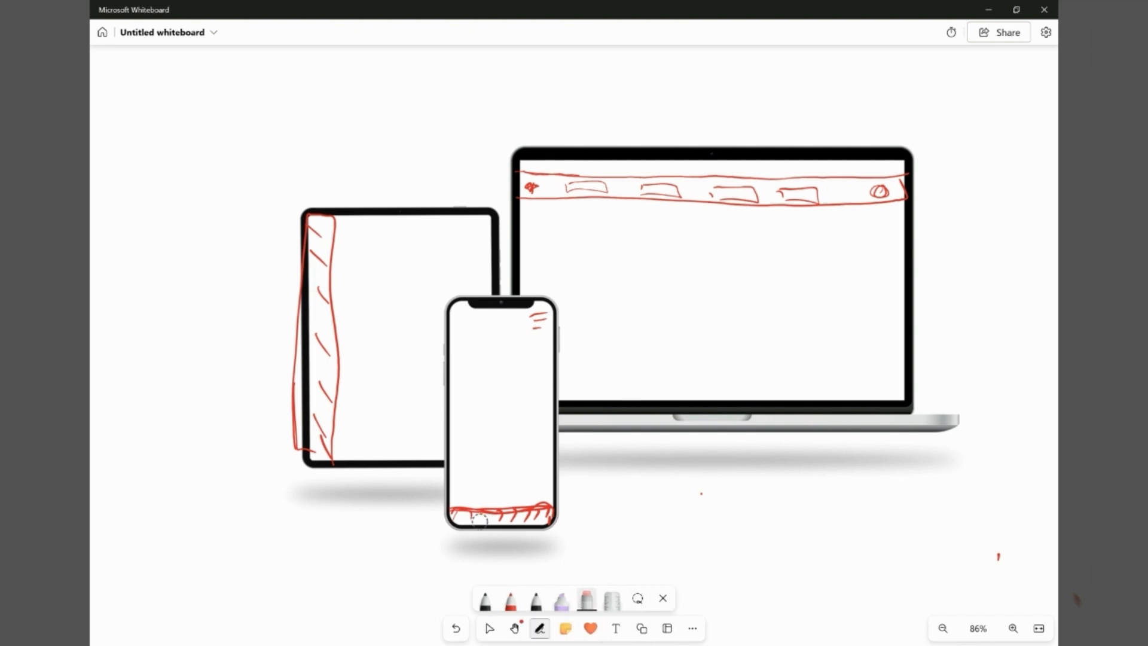
{"action": "left_click_drag", "start_coordinate": [475, 522], "coordinate": [547, 514]}
{"action": "mouse_move", "coordinate": [549, 386]}
{"action": "left_mouse_down"}
{"action": "mouse_move", "coordinate": [531, 454]}
{"action": "mouse_move", "coordinate": [541, 510]}
{"action": "mouse_move", "coordinate": [430, 508]}
{"action": "mouse_move", "coordinate": [276, 384]}
{"action": "mouse_move", "coordinate": [306, 244]}
{"action": "mouse_move", "coordinate": [759, 221]}
{"action": "mouse_move", "coordinate": [674, 174]}
{"action": "mouse_move", "coordinate": [688, 200]}
{"action": "mouse_move", "coordinate": [641, 186]}
{"action": "left_mouse_up"}
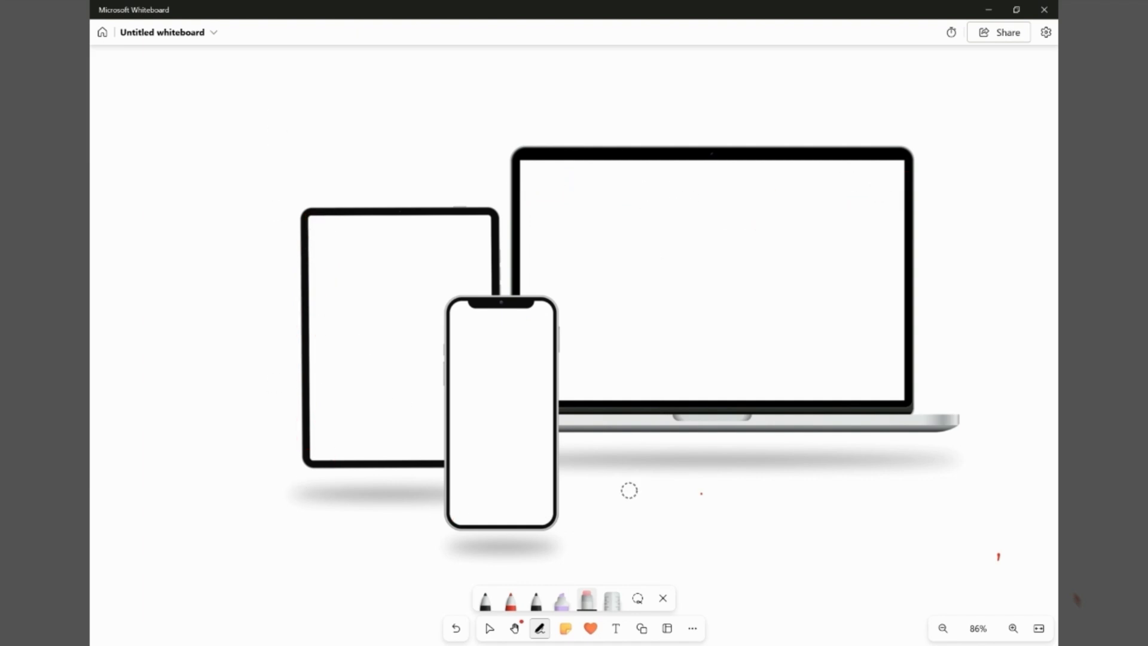
Add a thin blue rectangle across the upper part of the laptop screen as a horizontal navigation bar.
{"action": "left_click", "coordinate": [641, 628]}
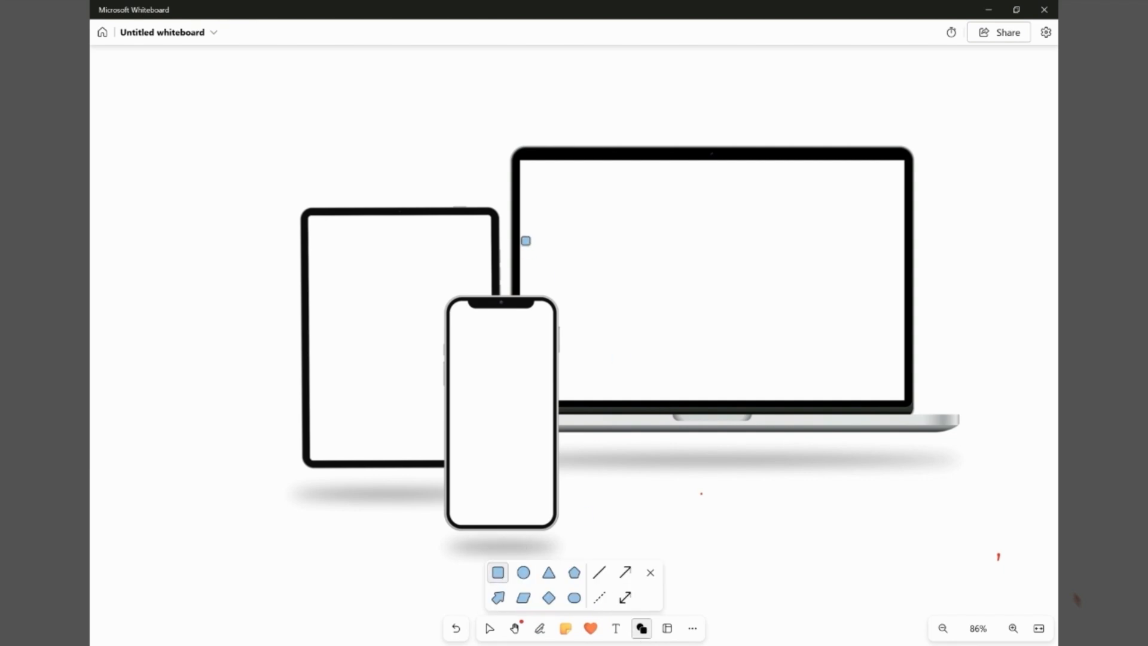
{"action": "mouse_move", "coordinate": [512, 158]}
{"action": "left_mouse_down"}
{"action": "mouse_move", "coordinate": [770, 172]}
{"action": "mouse_move", "coordinate": [902, 195]}
{"action": "mouse_move", "coordinate": [908, 185]}
{"action": "left_mouse_up"}
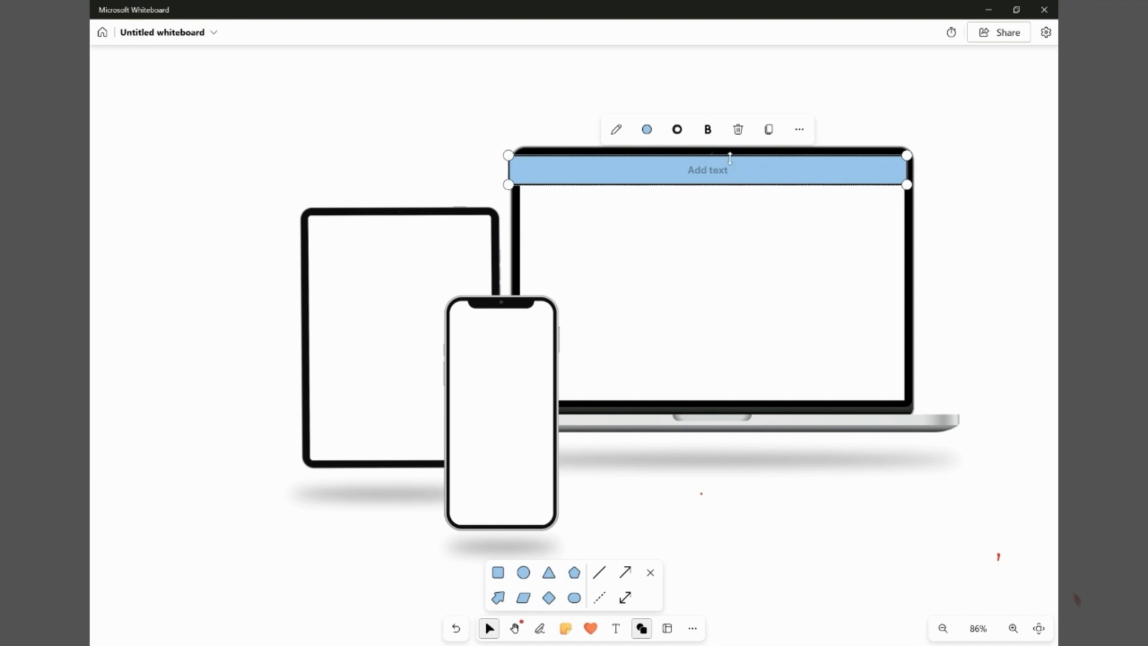
{"action": "left_click_drag", "start_coordinate": [727, 187], "coordinate": [727, 201]}
{"action": "left_click_drag", "start_coordinate": [699, 157], "coordinate": [702, 191]}
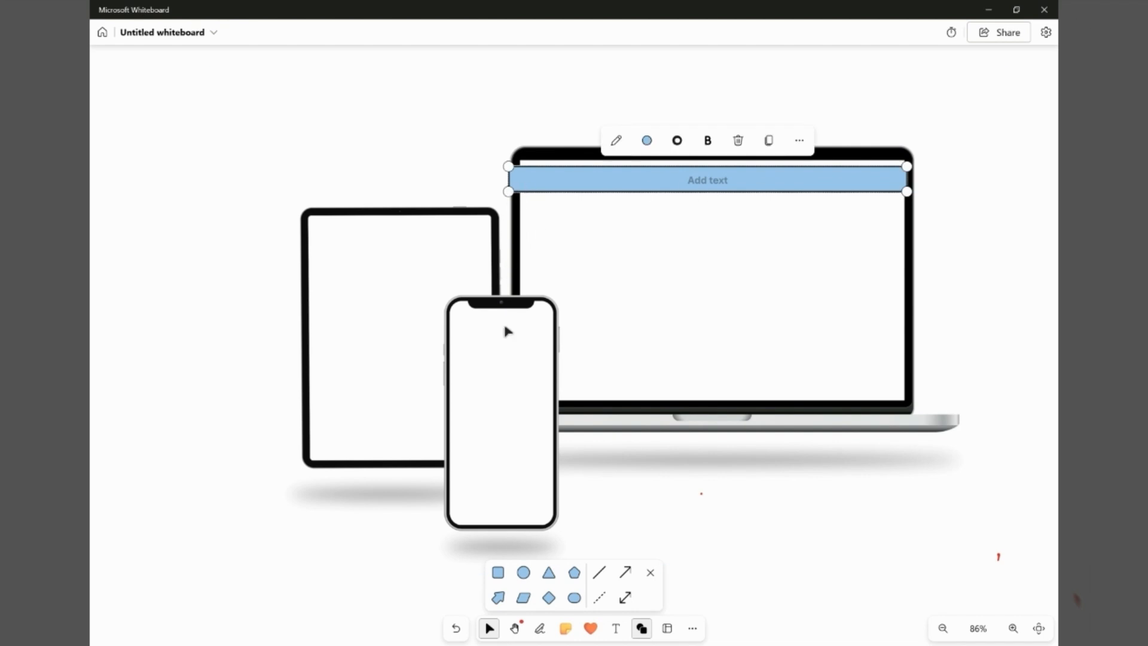
{"action": "key", "text": "ctrl+a"}
{"action": "left_click", "coordinate": [738, 603]}
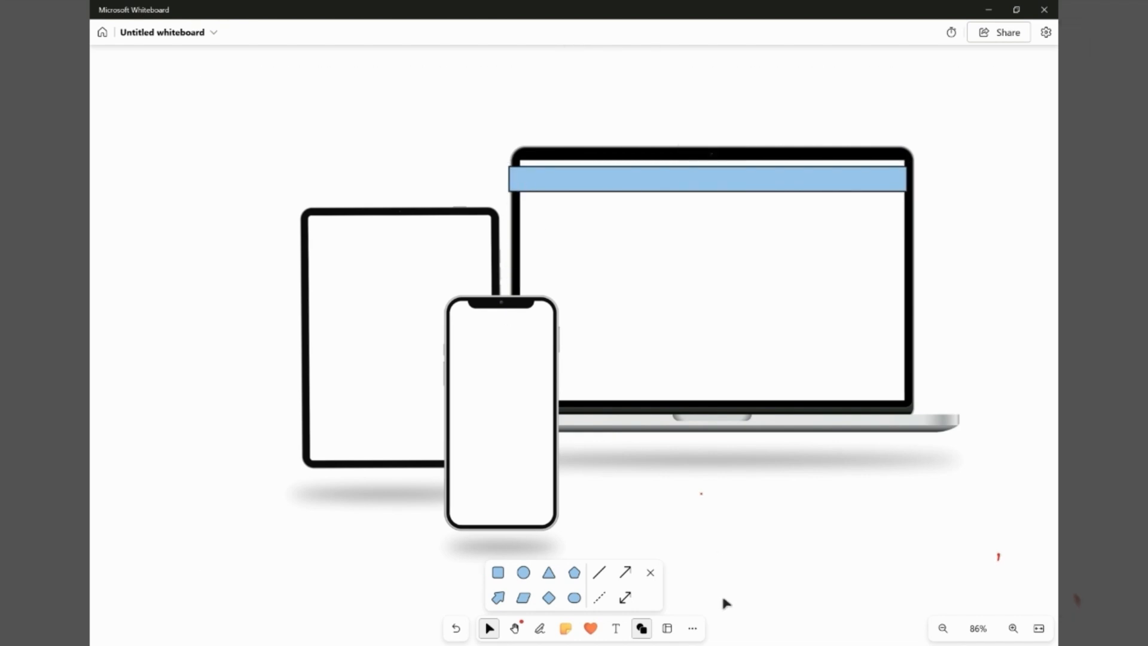
Add a tall, narrow blue rectangle along the tablet's left edge as a vertical sidebar.
{"action": "left_click", "coordinate": [500, 575]}
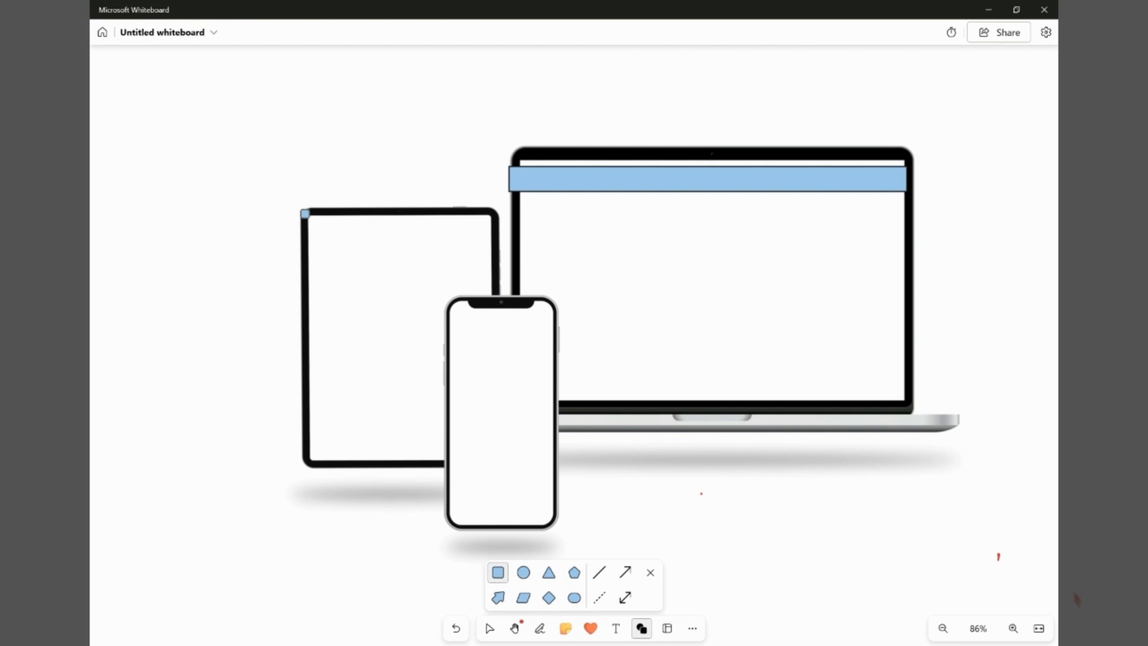
{"action": "mouse_move", "coordinate": [305, 213]}
{"action": "left_mouse_down"}
{"action": "mouse_move", "coordinate": [343, 249]}
{"action": "mouse_move", "coordinate": [336, 470]}
{"action": "left_mouse_up"}
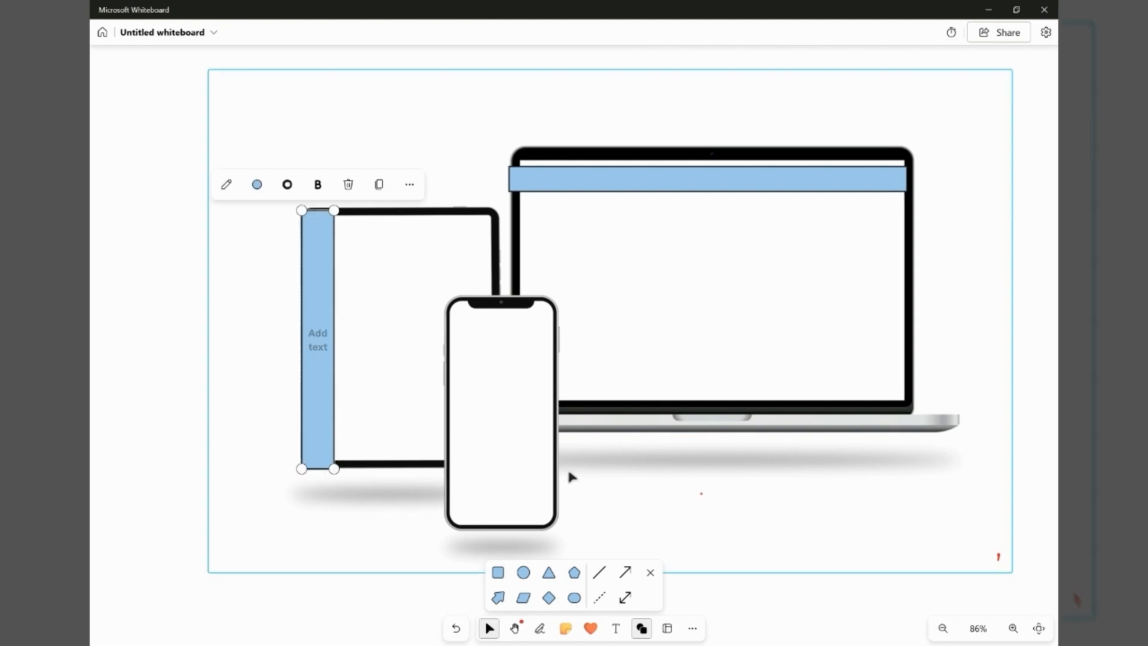
{"action": "left_click", "coordinate": [540, 471]}
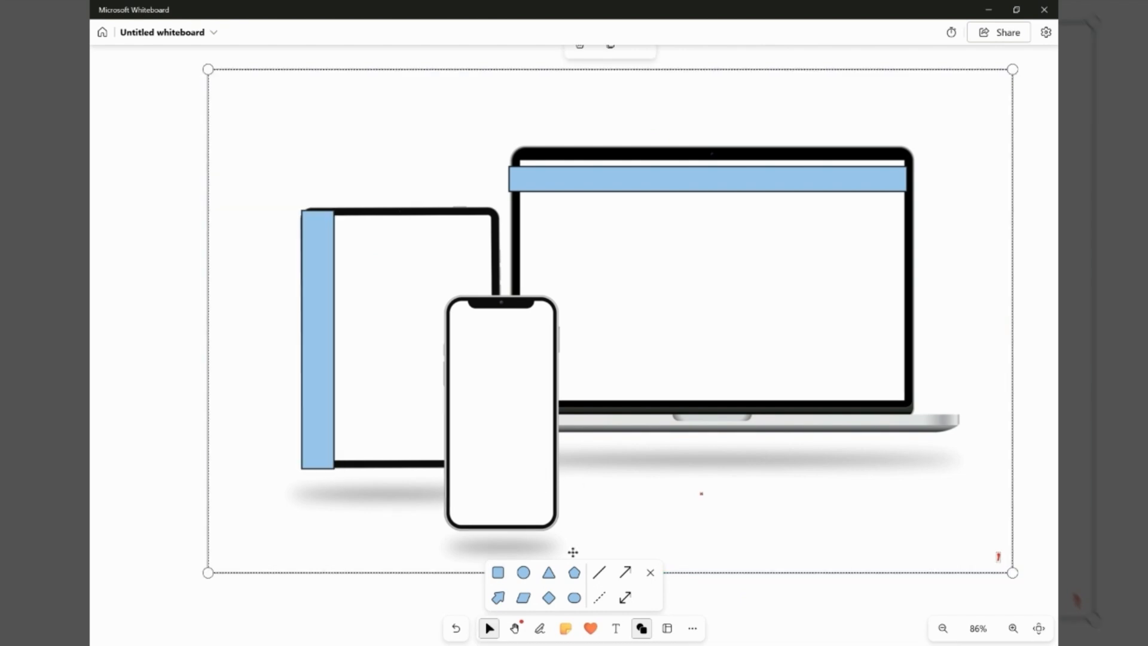
Add a blue rectangle as the phone's bottom navigation bar and place a small blue square in its upper-right corner.
{"action": "left_click", "coordinate": [498, 572]}
{"action": "left_click", "coordinate": [449, 597]}
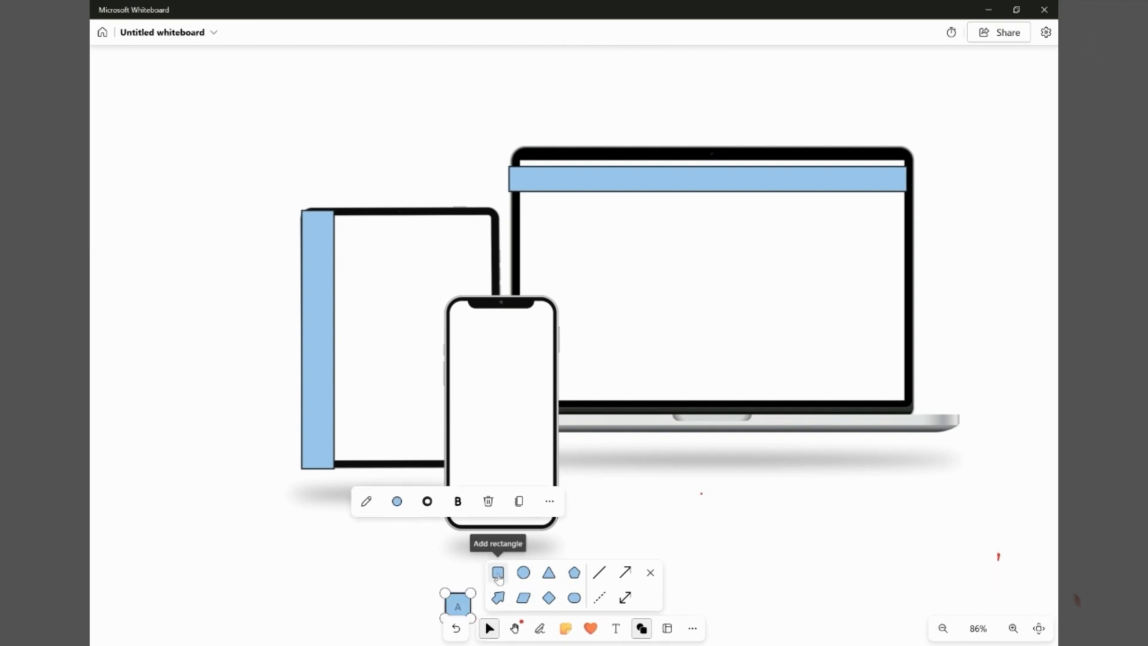
{"action": "left_click", "coordinate": [498, 572]}
{"action": "left_click_drag", "start_coordinate": [448, 506], "coordinate": [554, 531]}
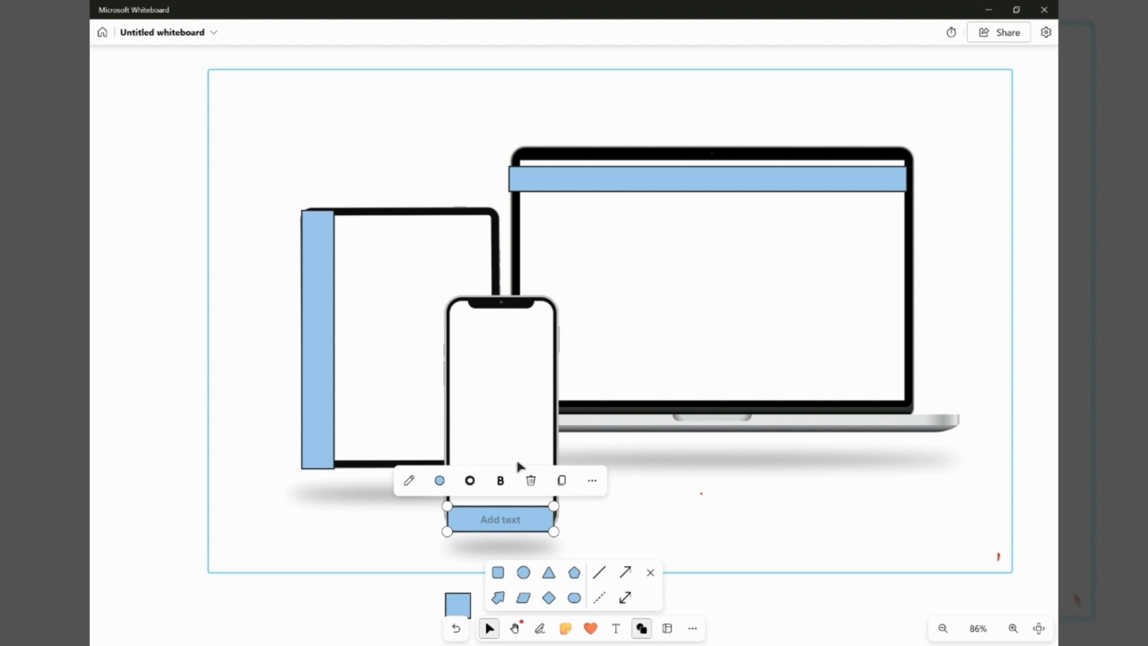
{"action": "left_click_drag", "start_coordinate": [458, 605], "coordinate": [536, 335]}
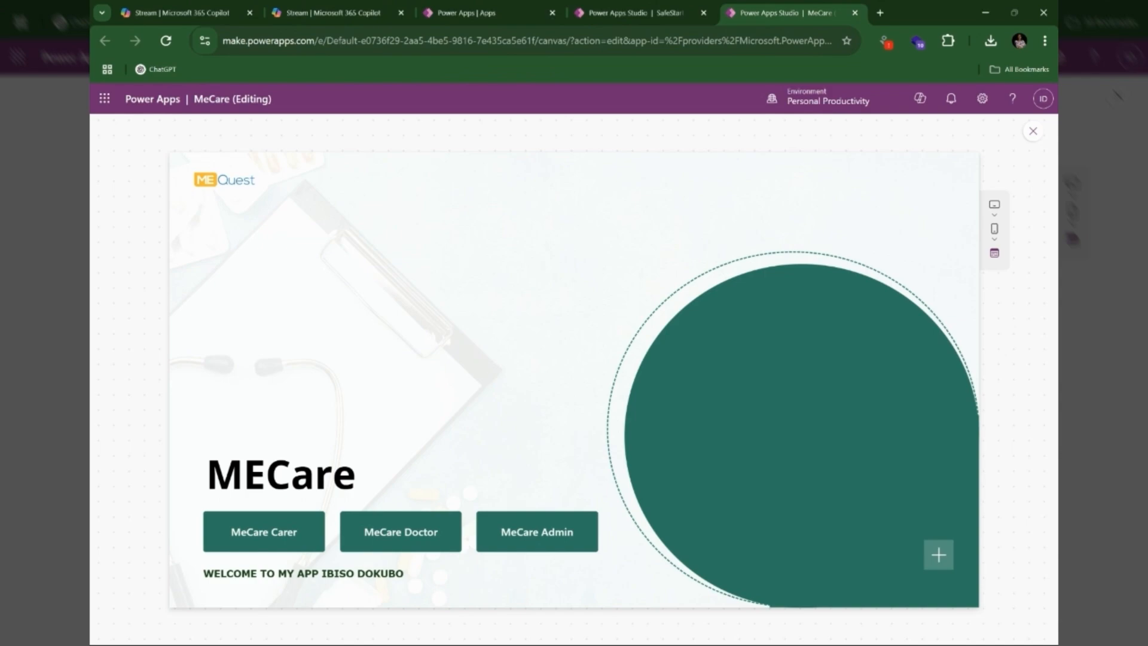
Exit the MeCare app preview in Power Apps and move the Whiteboard window off this screen.
{"action": "left_click", "coordinate": [1033, 132]}
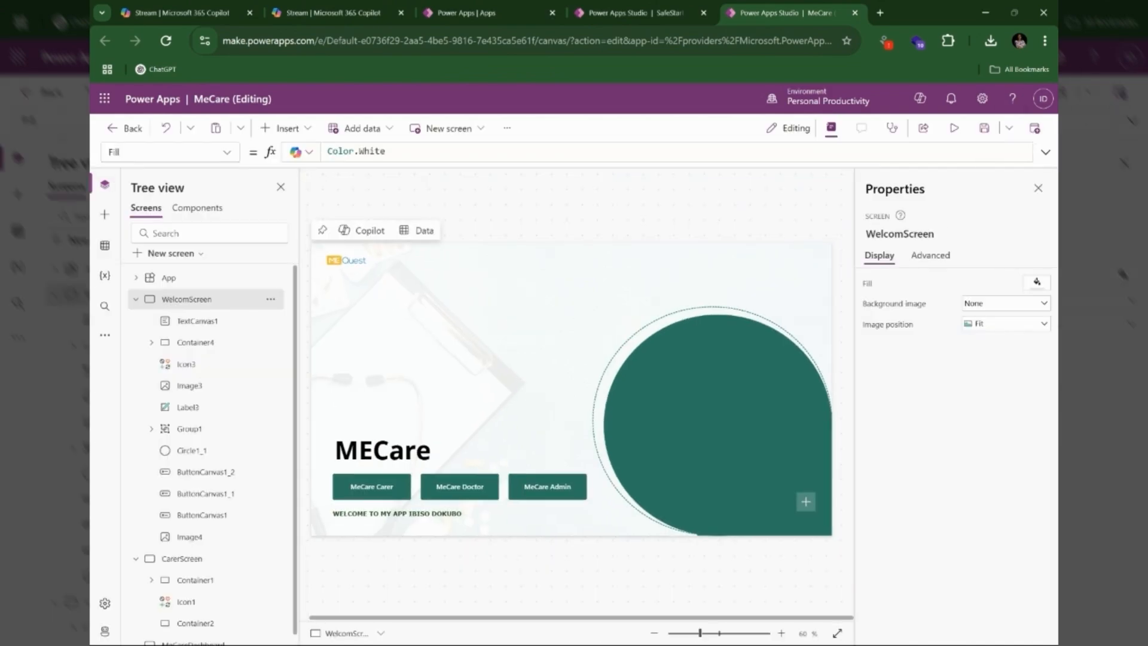
{"action": "mouse_move", "coordinate": [737, 635]}
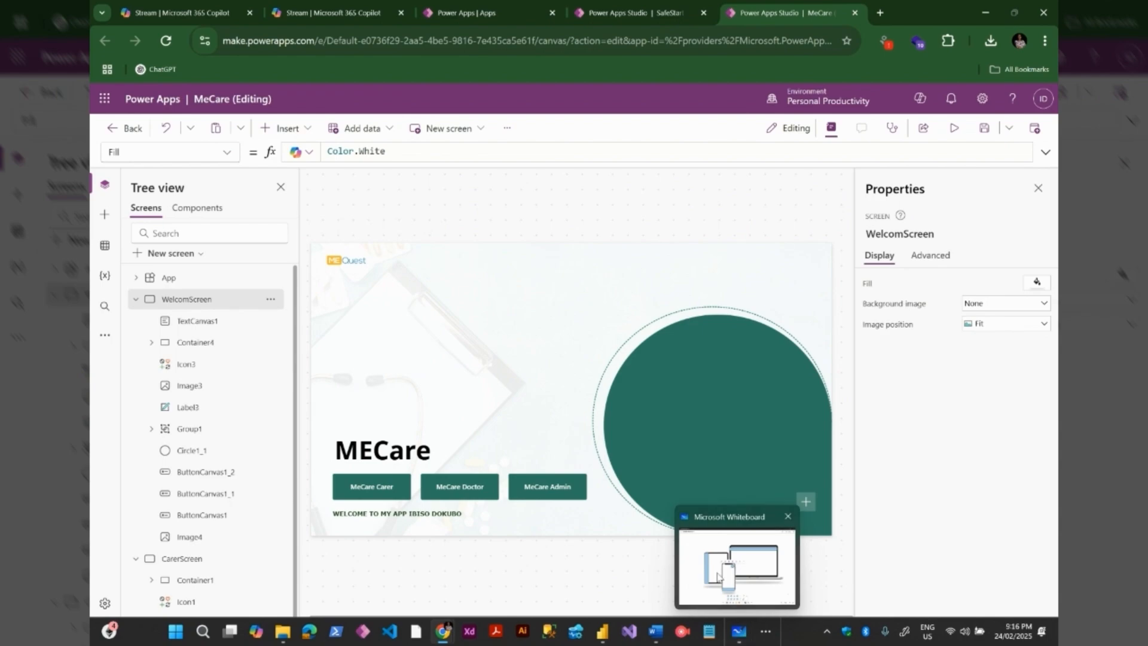
{"action": "left_click", "coordinate": [725, 577]}
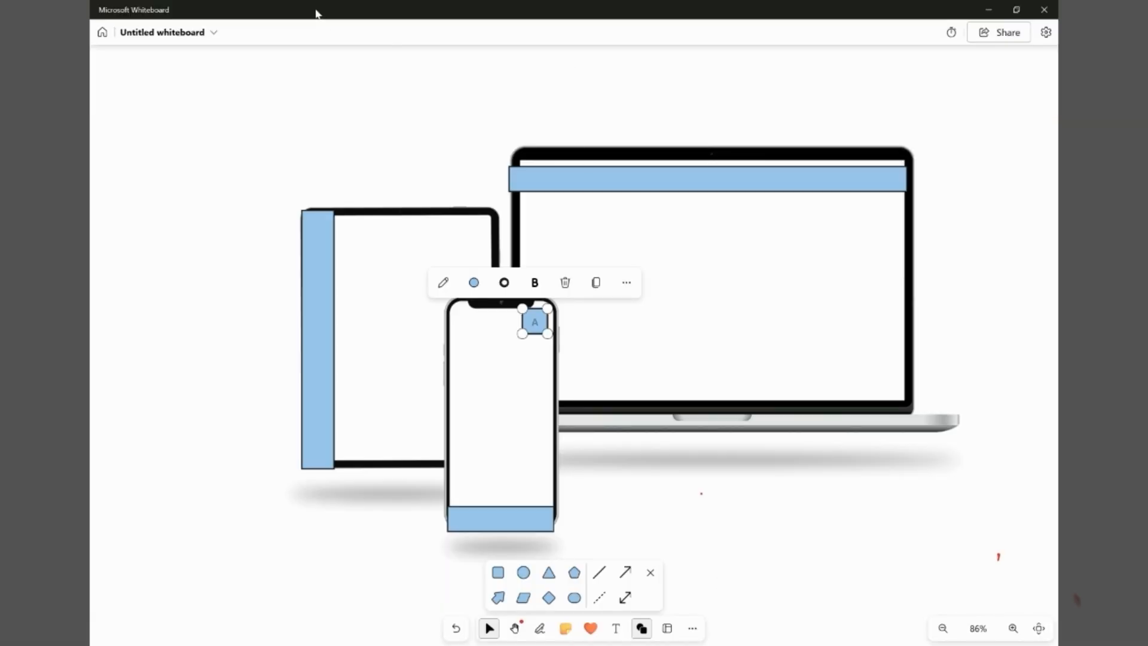
{"action": "left_click_drag", "start_coordinate": [316, 12], "coordinate": [1057, 299]}
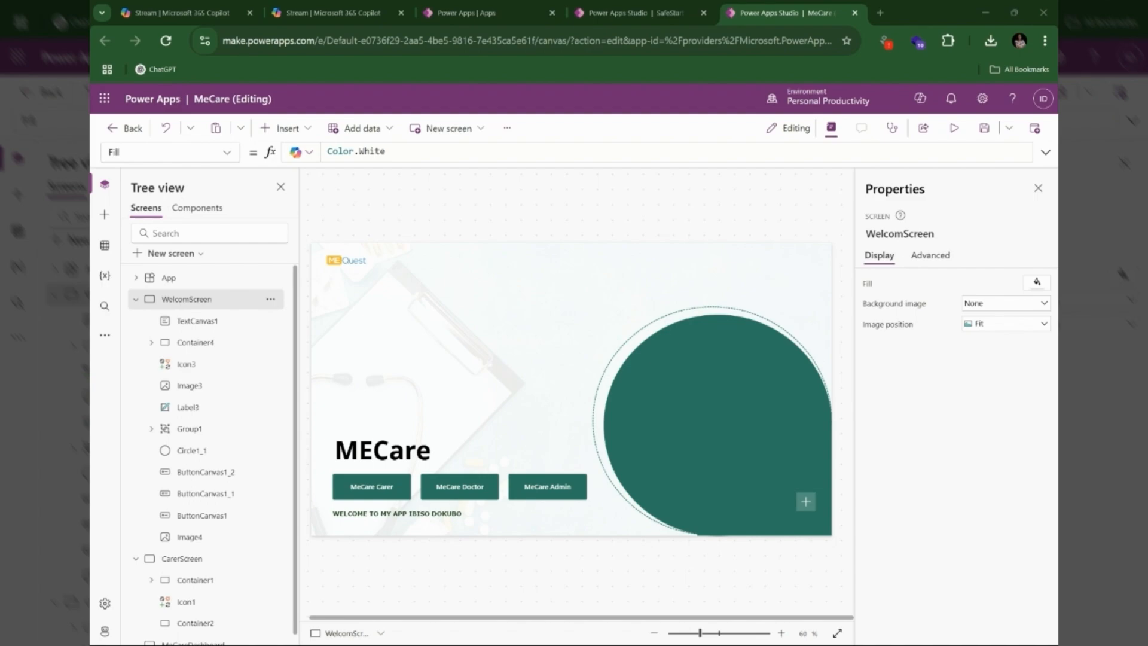
Collapse WelcomScreen and CarerScreen in the screen hierarchy and open the MeCareDashboard screen.
{"action": "left_click", "coordinate": [135, 299]}
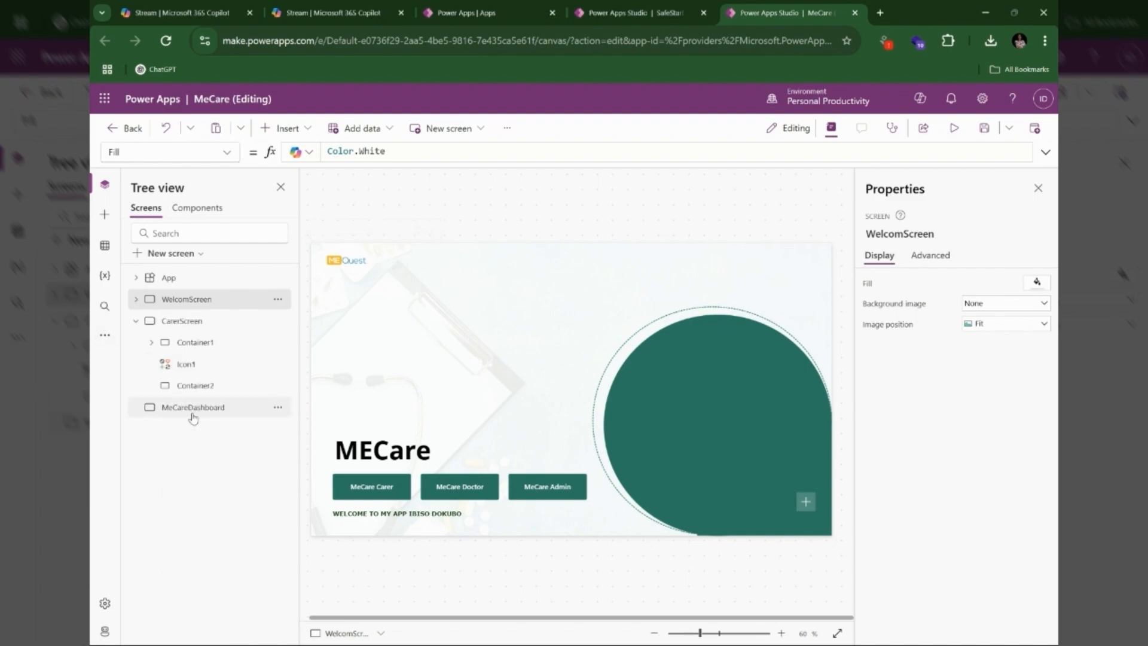
{"action": "left_click", "coordinate": [137, 322]}
{"action": "left_click", "coordinate": [176, 347]}
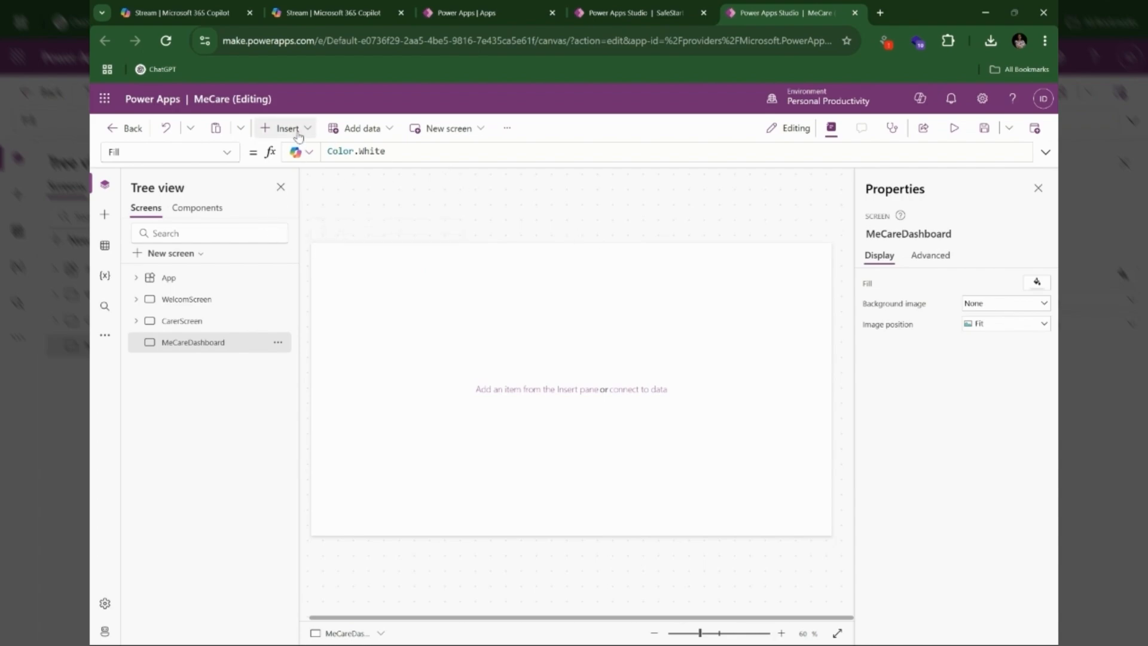
Search the insertable controls for "con" and add a horizontal container to the MeCareDashboard screen.
{"action": "left_click", "coordinate": [284, 128]}
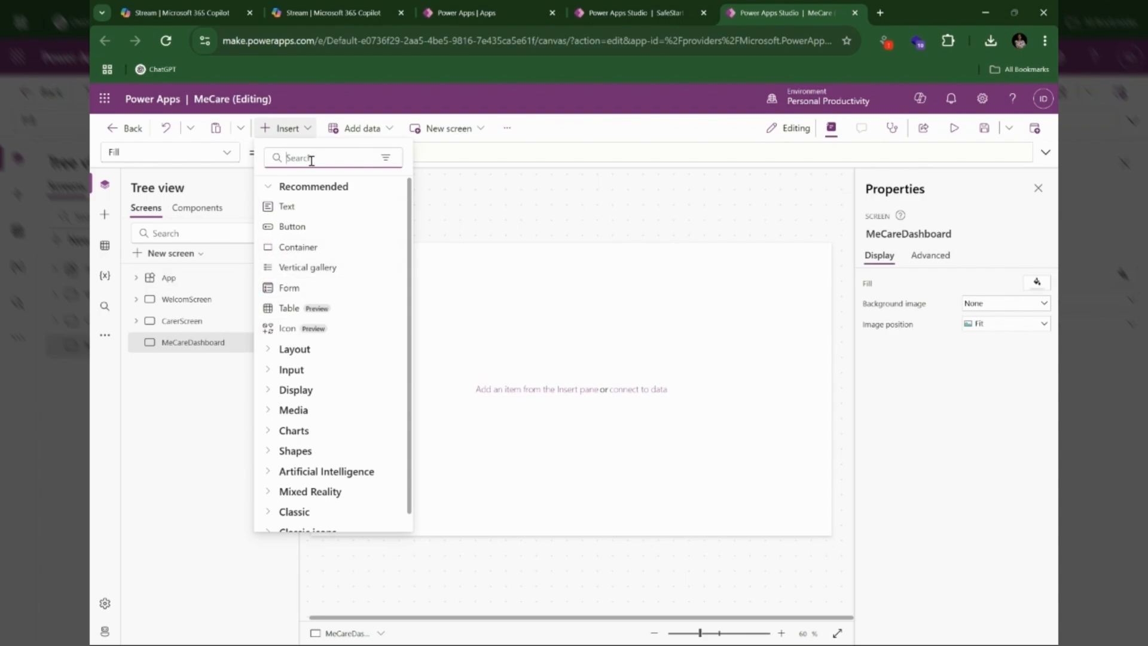
{"action": "type", "text": "con"}
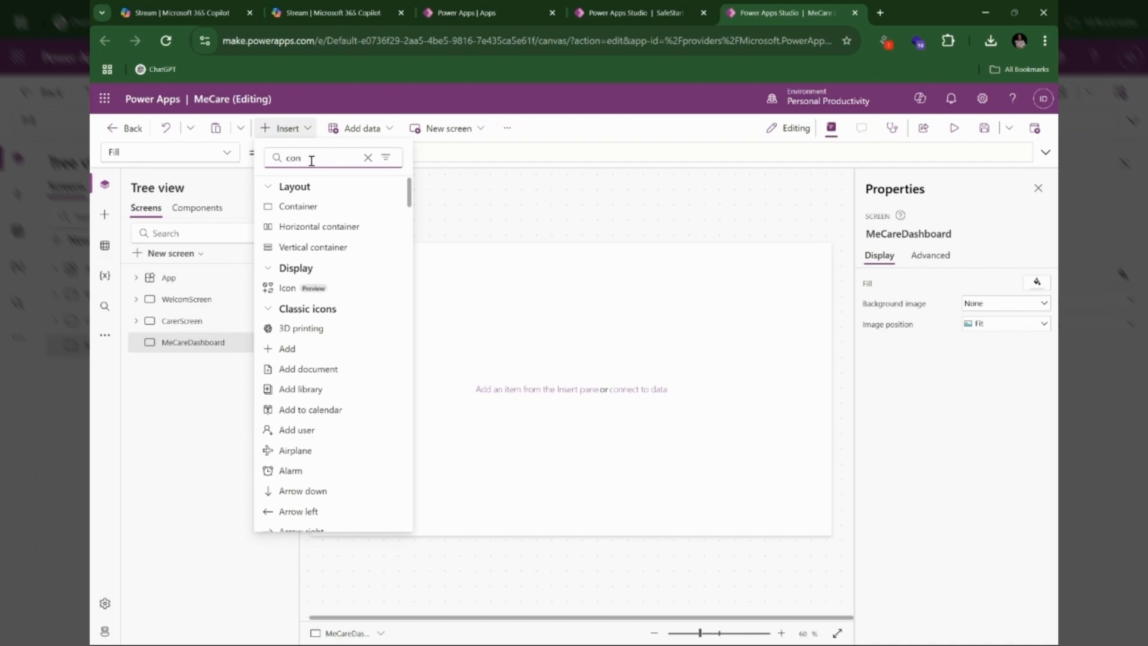
{"action": "left_click", "coordinate": [287, 229]}
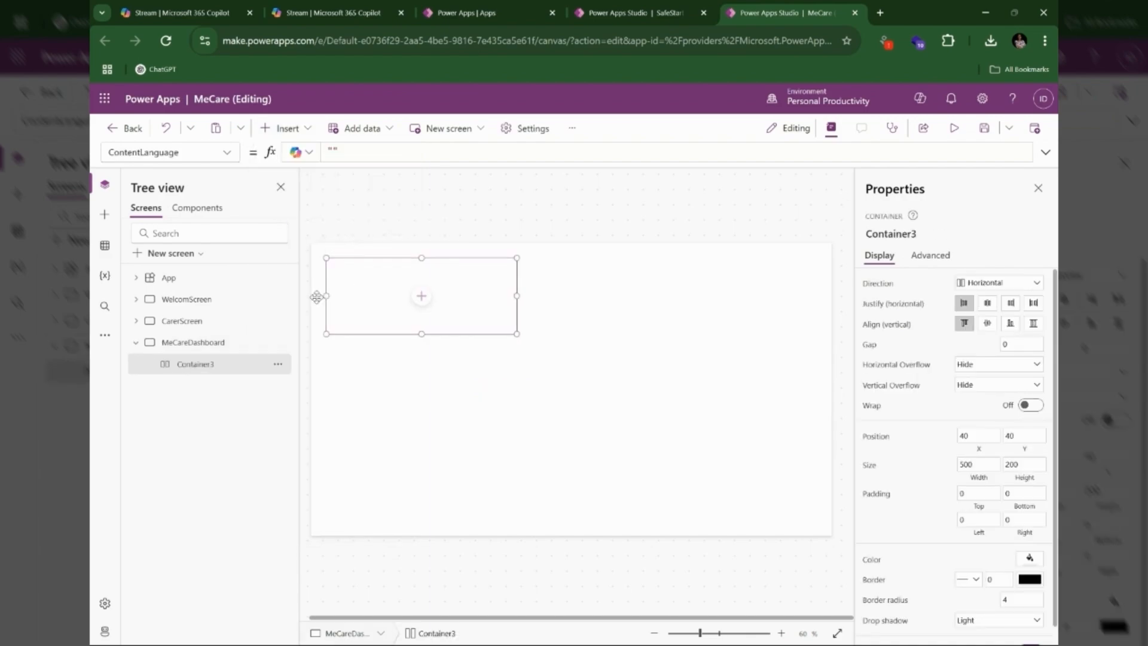
Stretch the container across the full 1366 screen width, about 76 high, at X 0 and Y about 27.
{"action": "left_click_drag", "start_coordinate": [316, 297], "coordinate": [282, 297]}
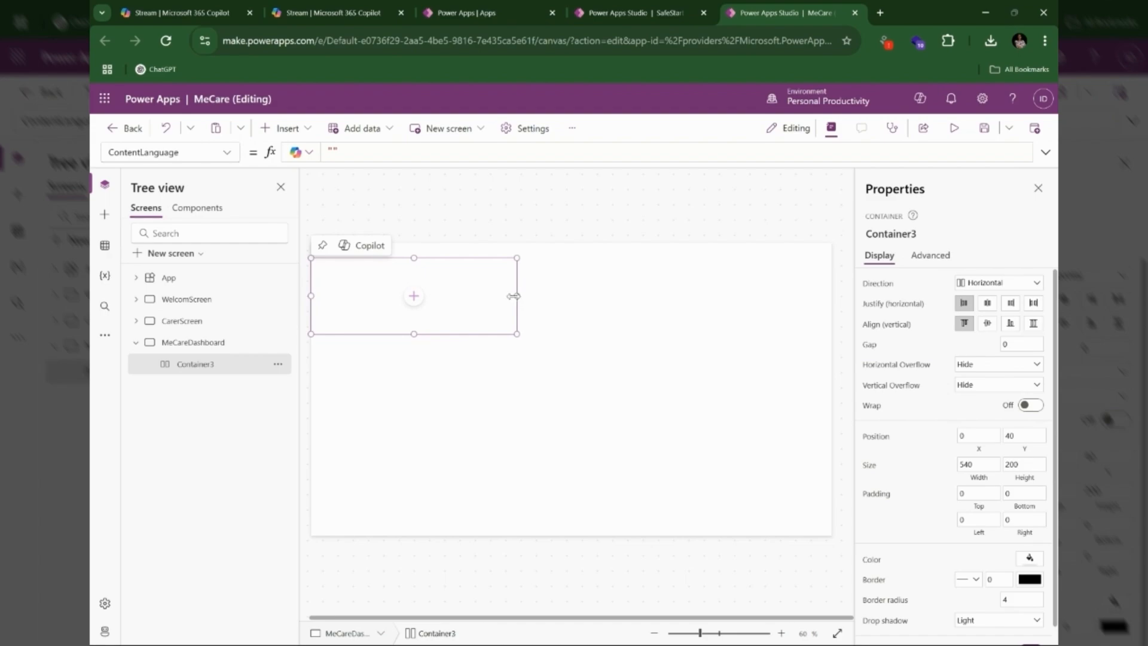
{"action": "left_click_drag", "start_coordinate": [513, 295], "coordinate": [867, 320]}
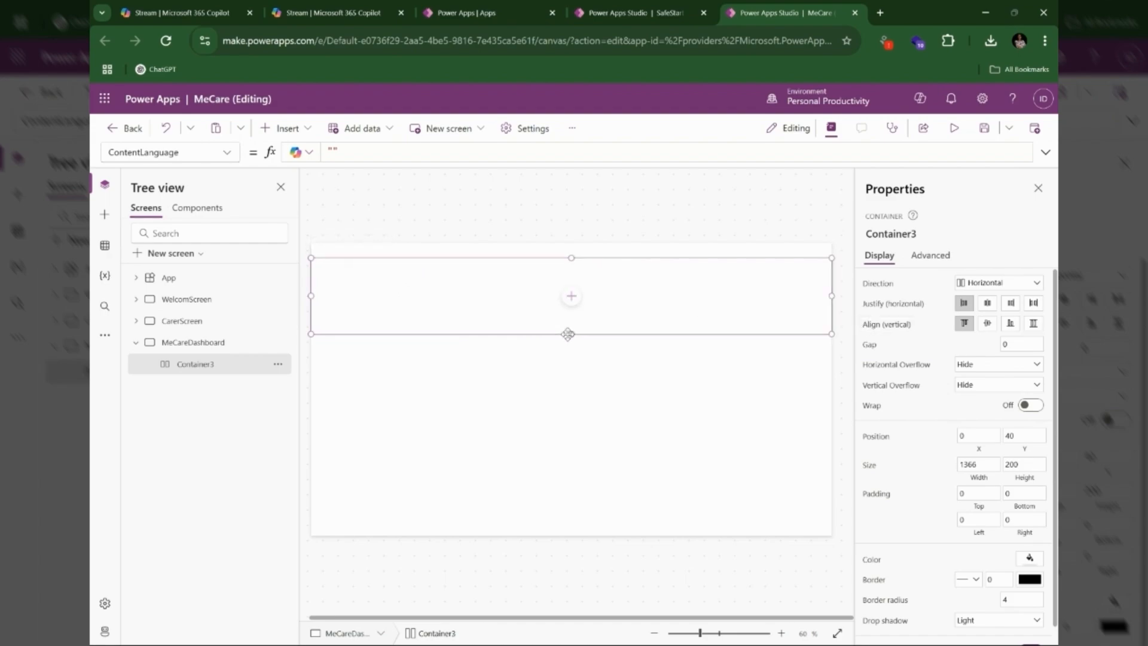
{"action": "left_click_drag", "start_coordinate": [568, 334], "coordinate": [569, 288]}
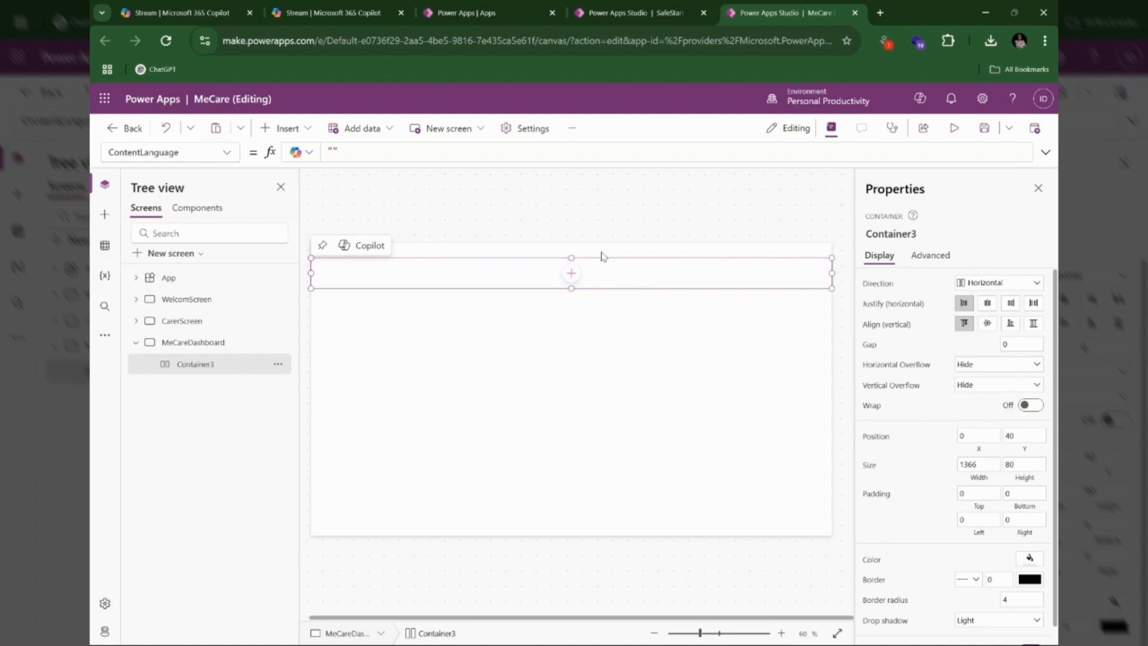
{"action": "left_click_drag", "start_coordinate": [571, 258], "coordinate": [572, 281]}
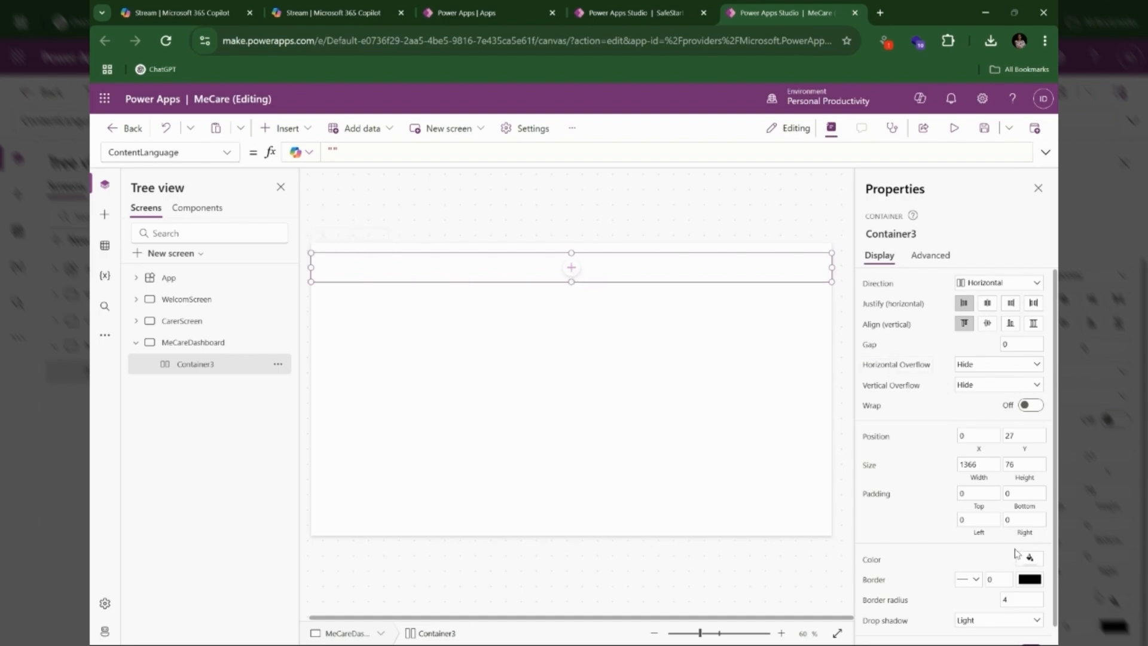
Fill the header container with the medium-dark green theme color, after trying a darker green.
{"action": "left_click", "coordinate": [1028, 558]}
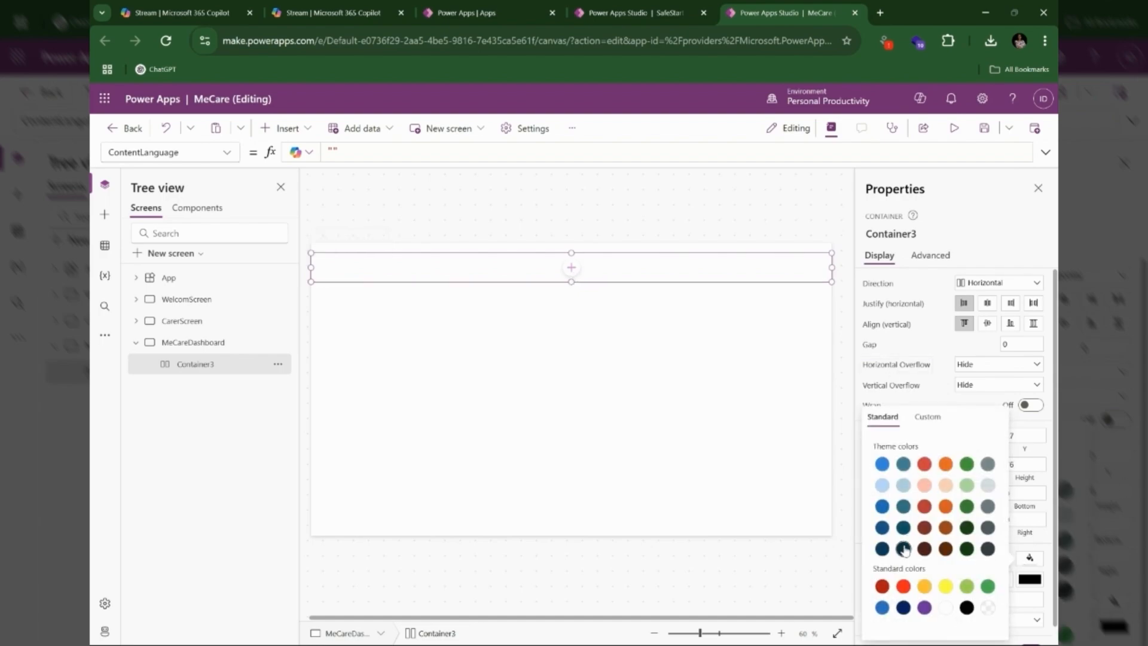
{"action": "left_click", "coordinate": [967, 528]}
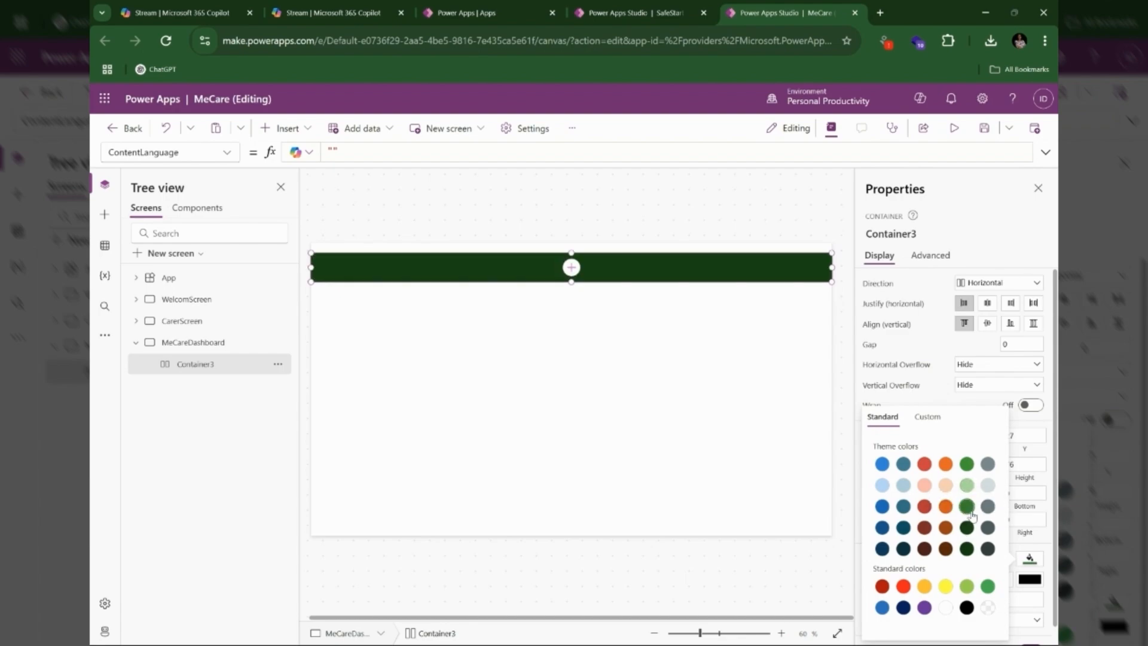
{"action": "left_click", "coordinate": [967, 507]}
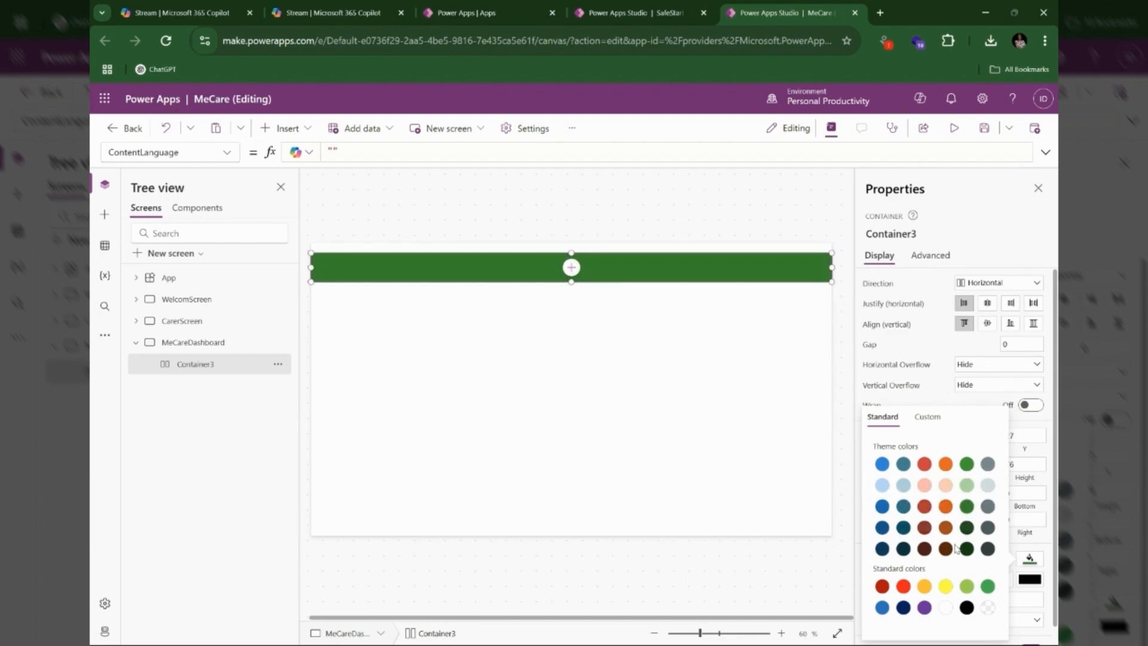
Try the theme colors RGBA(21, 68, 18, 1) and RGBA(40, 112, 134, 1) as the header container's fill.
{"action": "left_click", "coordinate": [967, 528]}
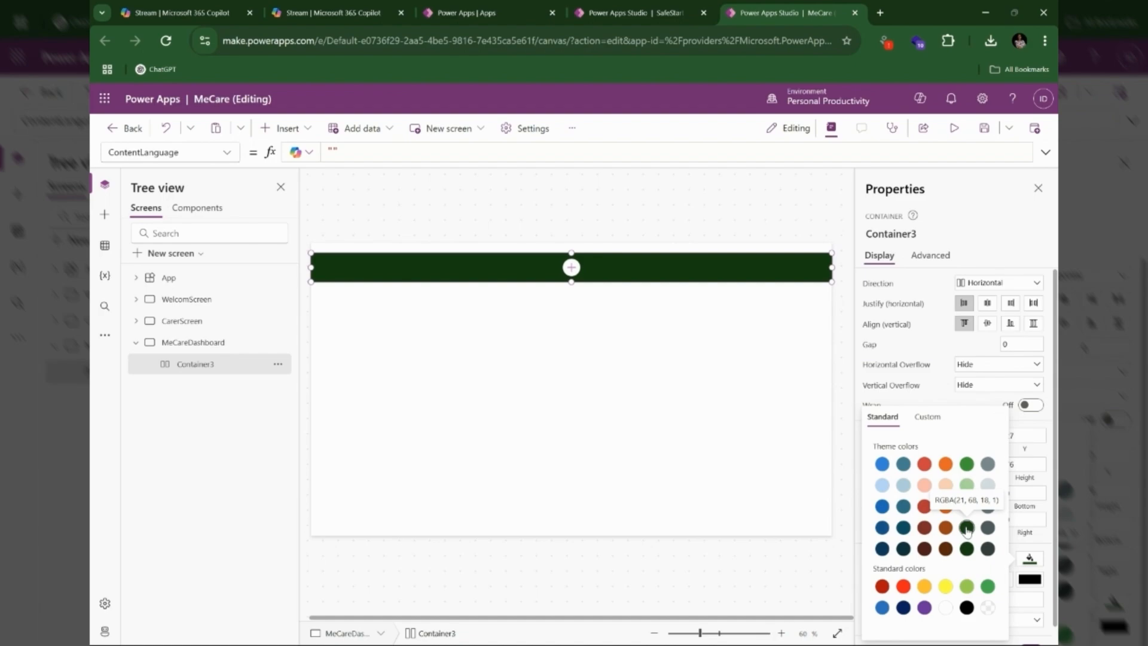
{"action": "left_click", "coordinate": [900, 507]}
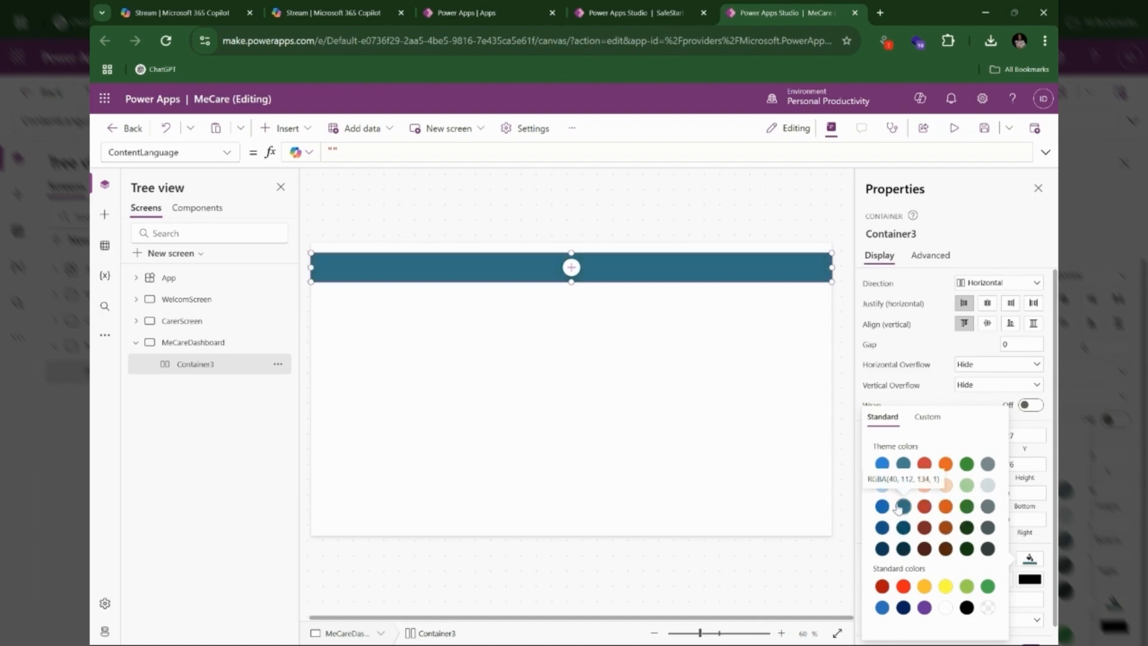
Copy the fill formula App.Theme.Colors.Primary from the large teardrop shape group on WelcomScreen.
{"action": "left_click", "coordinate": [197, 300]}
{"action": "left_click", "coordinate": [770, 421]}
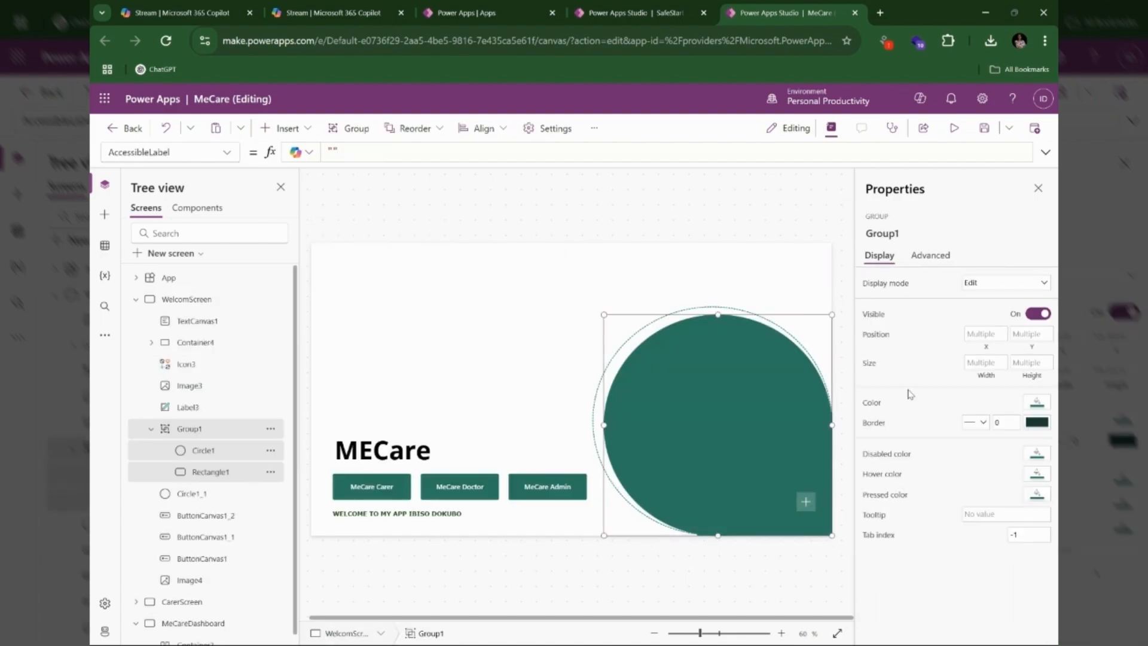
{"action": "left_click", "coordinate": [1028, 409]}
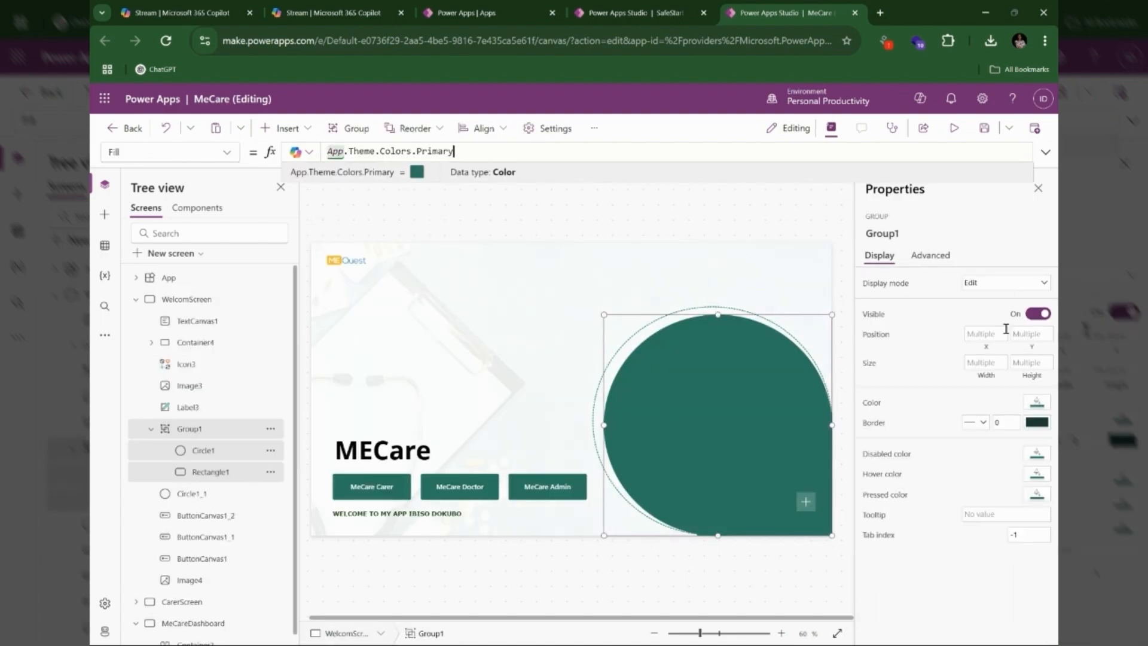
{"action": "left_click_drag", "start_coordinate": [469, 151], "coordinate": [312, 153]}
{"action": "key", "text": "ctrl+c"}
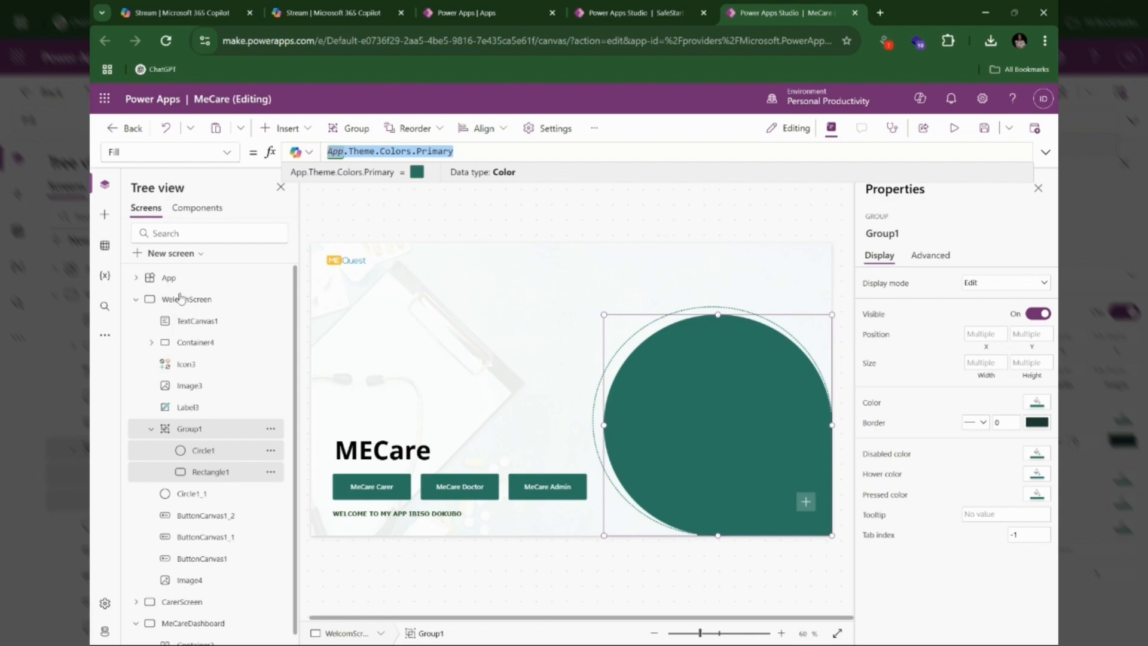
Collapse WelcomScreen and replace the fill formula of the MeCareDashboard header container with App.Theme.Colors.Primary.
{"action": "left_click", "coordinate": [136, 299]}
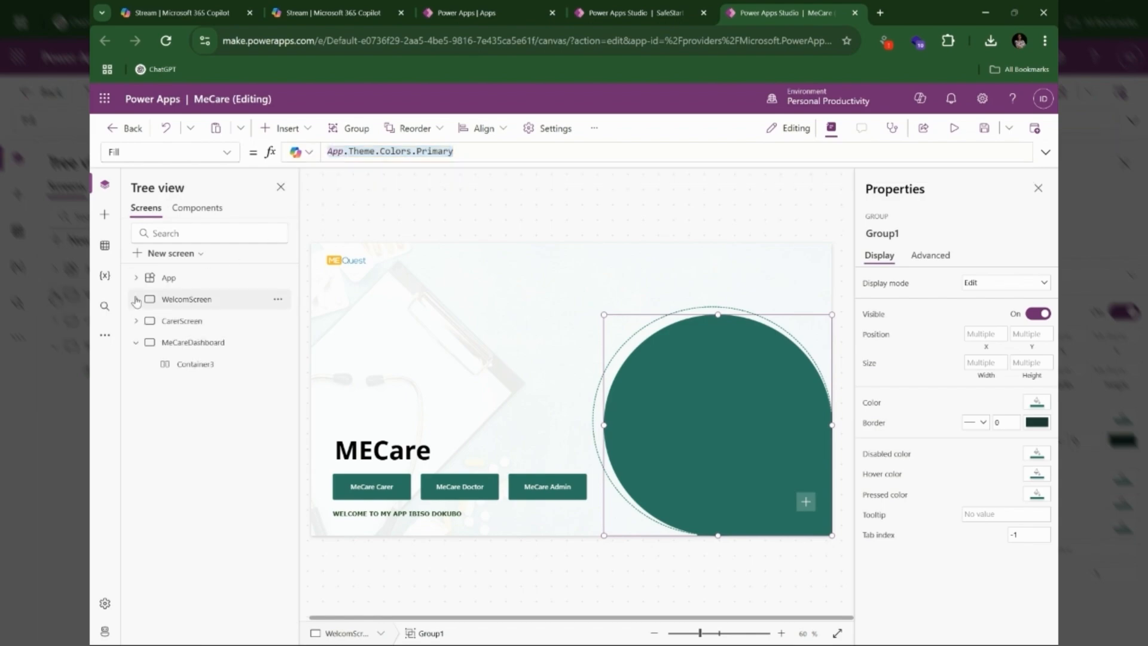
{"action": "left_click", "coordinate": [209, 362]}
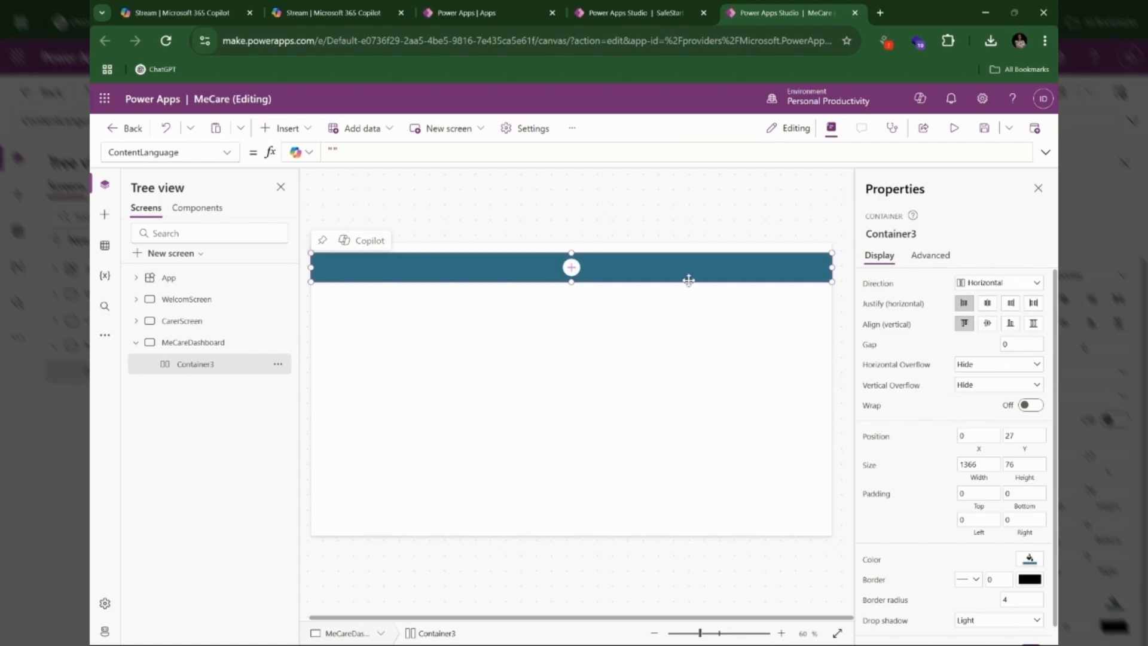
{"action": "left_click", "coordinate": [872, 561]}
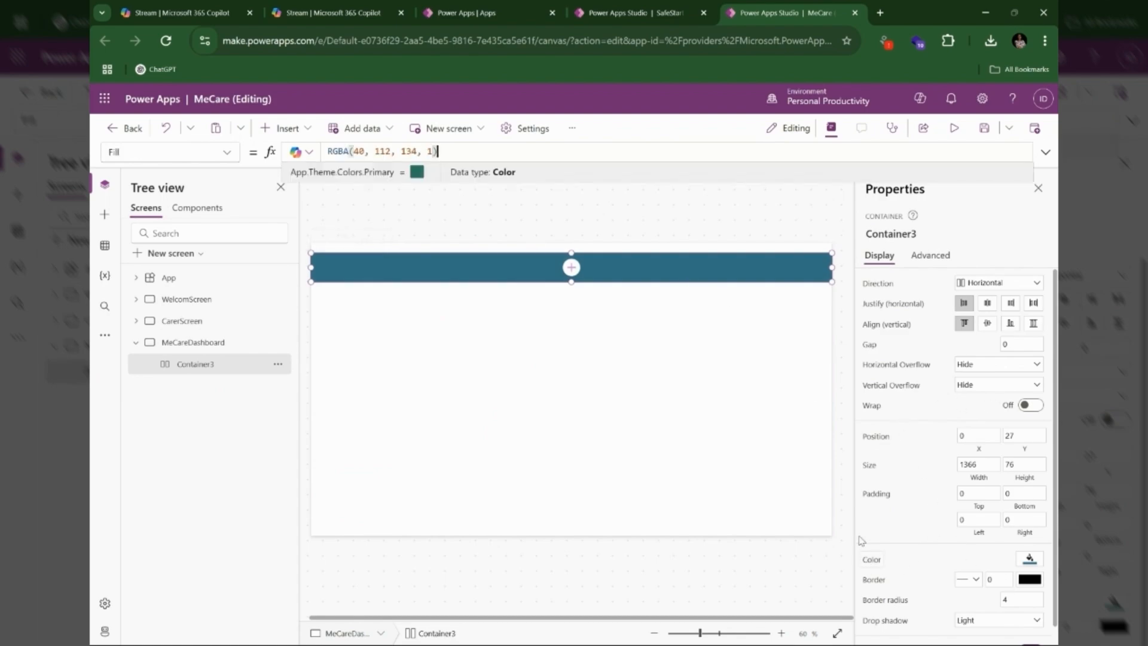
{"action": "triple_click", "coordinate": [387, 151]}
{"action": "key", "text": "ctrl+v"}
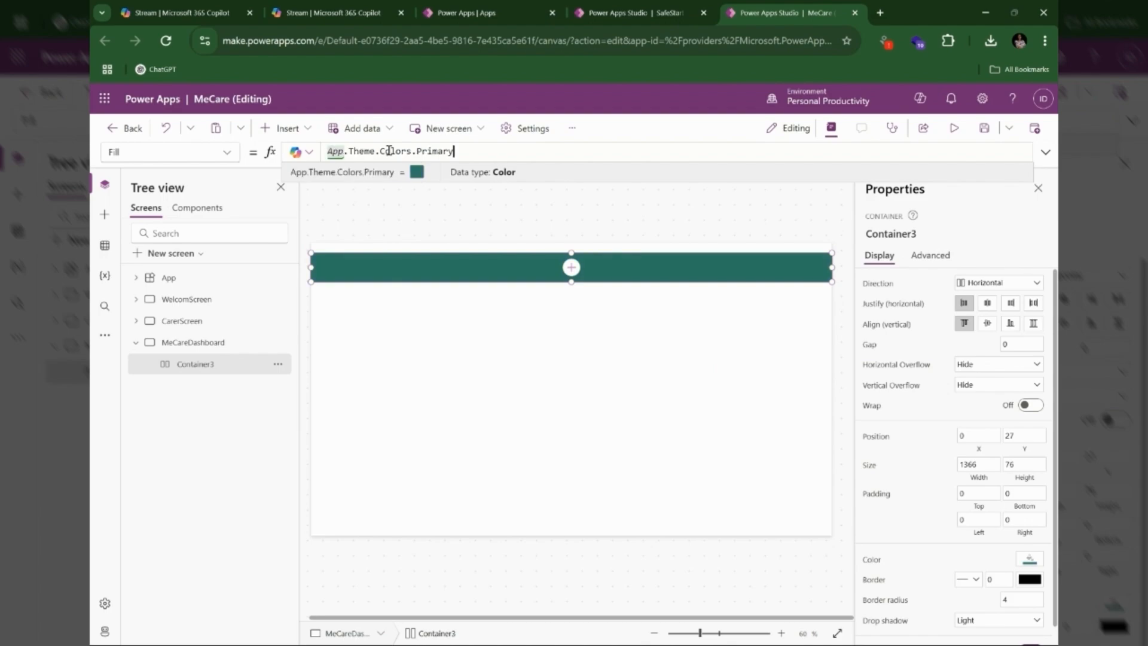
{"action": "left_click", "coordinate": [533, 210]}
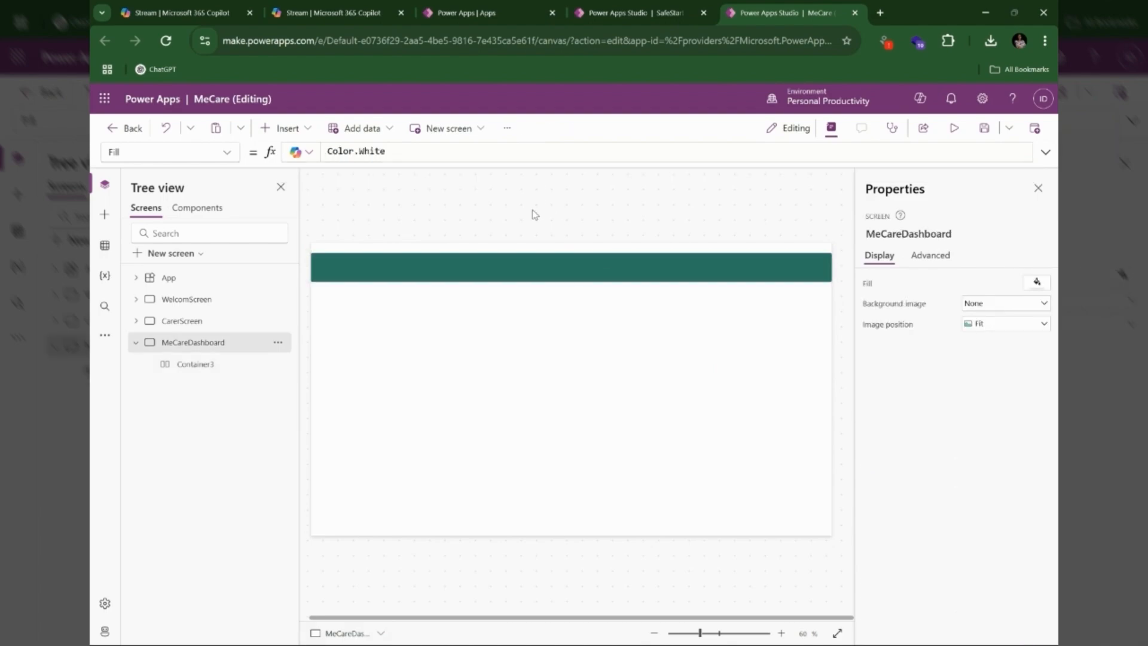
Insert a button inside the header container on the MeCareDashboard screen.
{"action": "left_click", "coordinate": [616, 267]}
{"action": "left_click", "coordinate": [572, 267]}
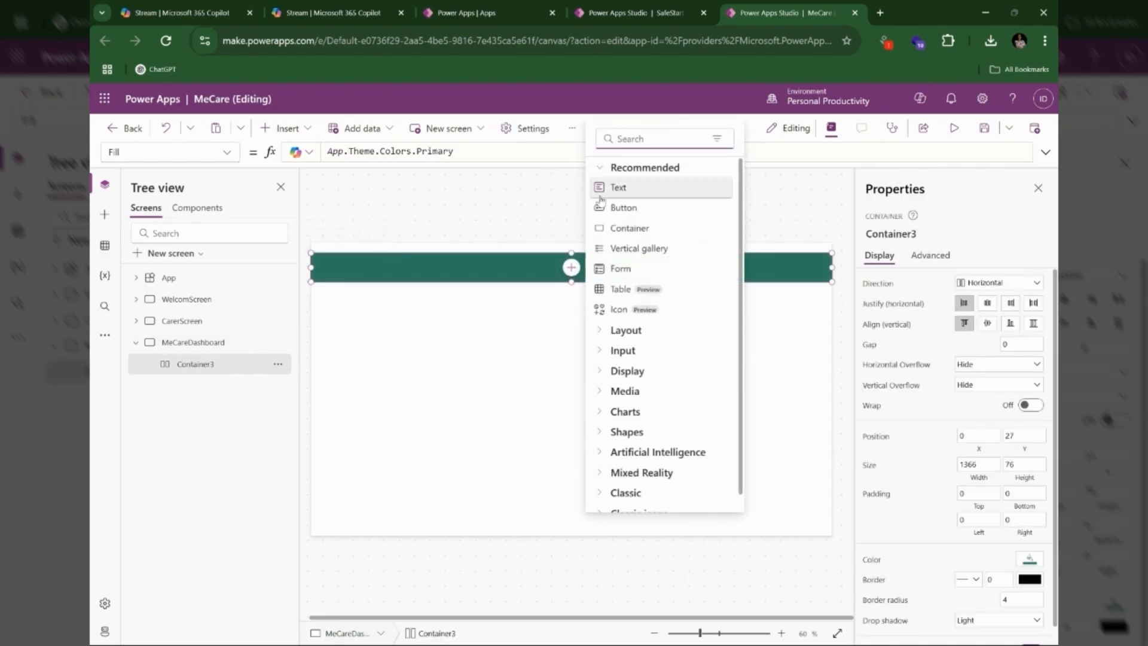
{"action": "left_click", "coordinate": [622, 208]}
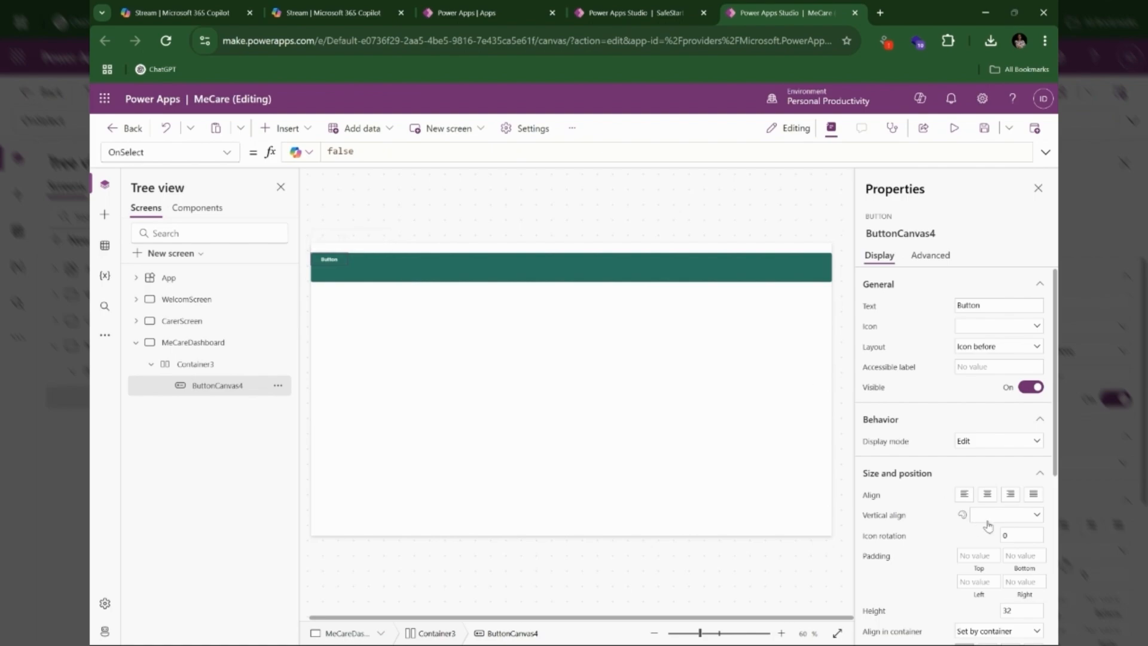
Change the new button's style type to Outline.
{"action": "scroll", "coordinate": [994, 545], "scroll_direction": "down", "scroll_amount": 1}
{"action": "scroll", "coordinate": [993, 546], "scroll_direction": "down", "scroll_amount": 3}
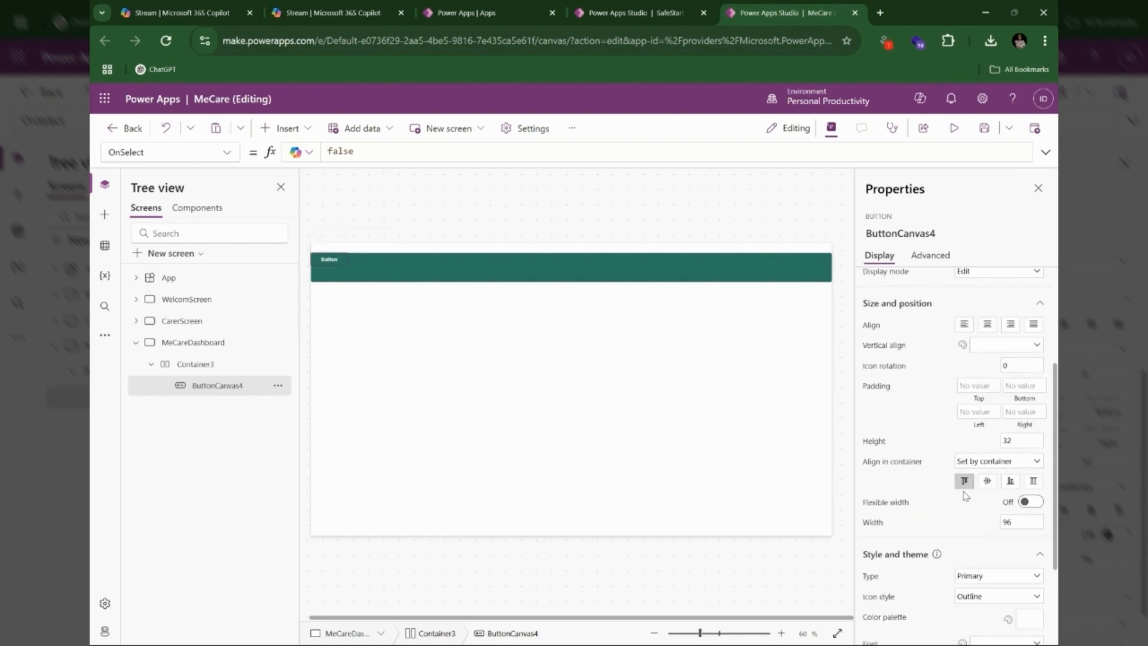
{"action": "scroll", "coordinate": [996, 567], "scroll_direction": "down", "scroll_amount": 3}
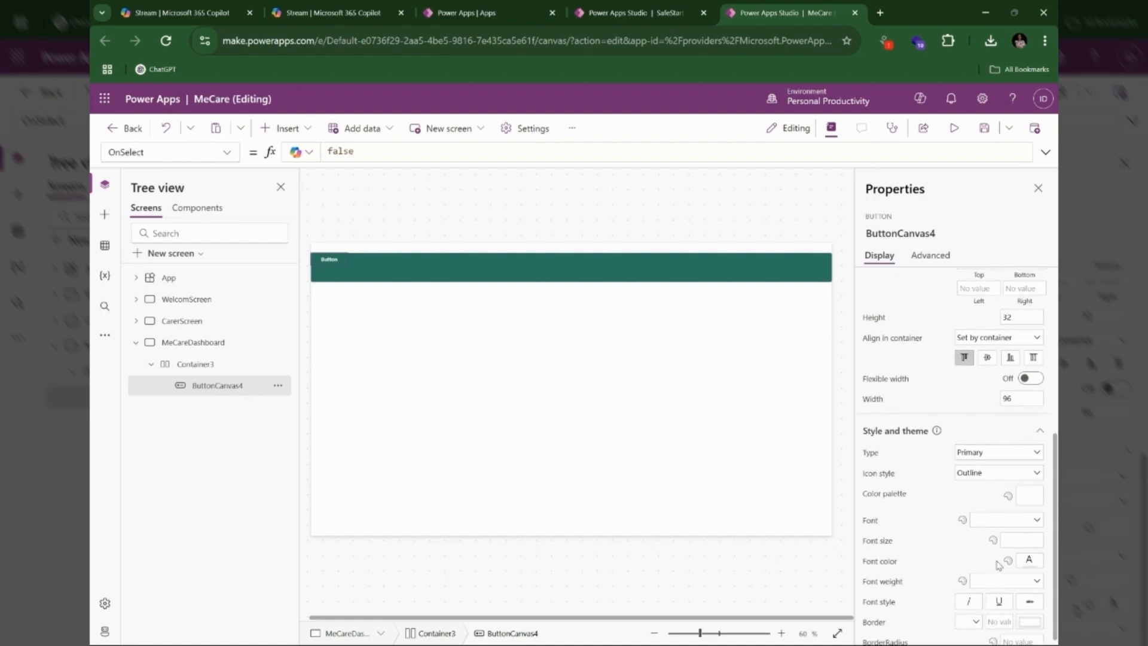
{"action": "scroll", "coordinate": [980, 538], "scroll_direction": "up", "scroll_amount": 5}
{"action": "scroll", "coordinate": [973, 512], "scroll_direction": "down", "scroll_amount": 4}
{"action": "scroll", "coordinate": [974, 512], "scroll_direction": "down", "scroll_amount": 2}
{"action": "left_click", "coordinate": [967, 446]}
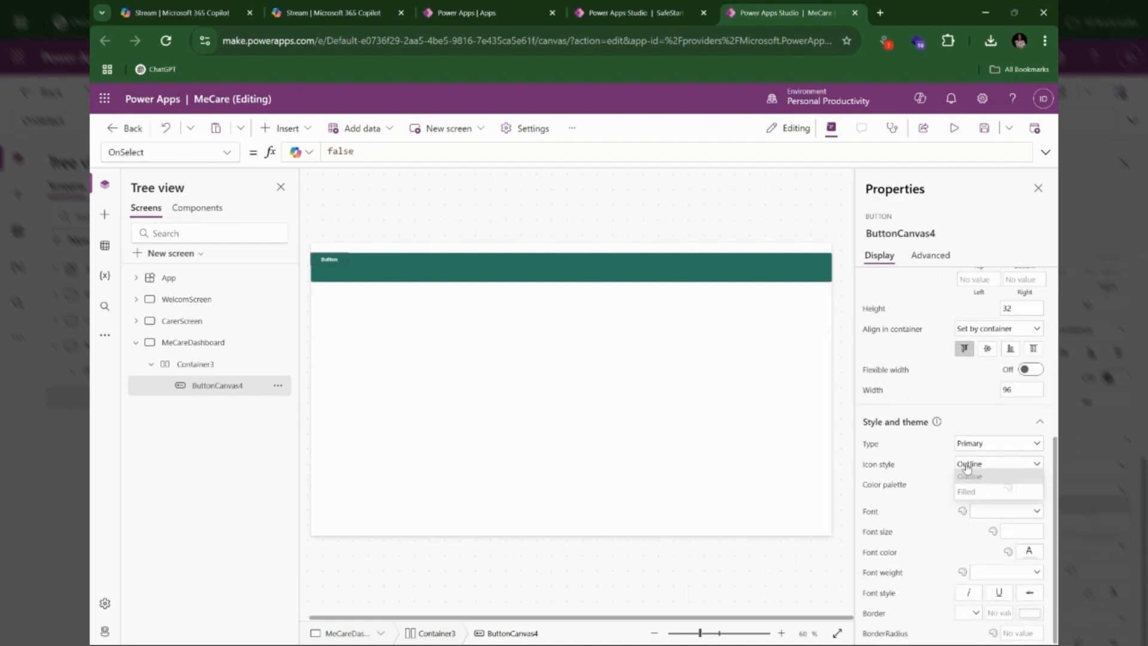
{"action": "left_click", "coordinate": [972, 489]}
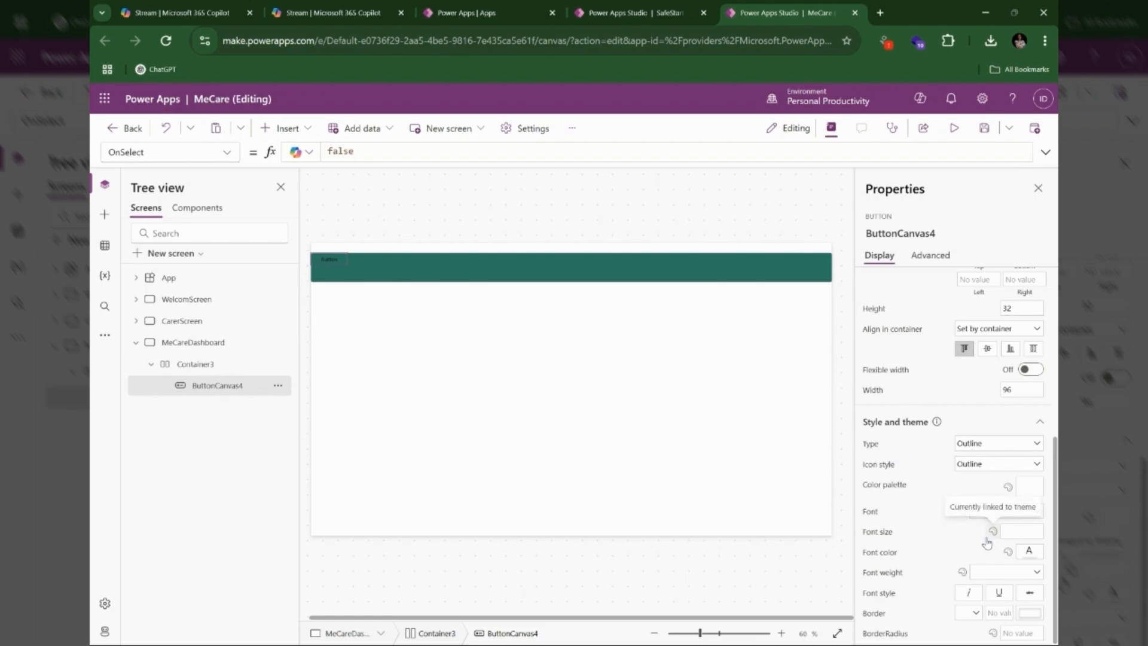
Set the button's font color to white and its font size to 30.
{"action": "left_click", "coordinate": [1019, 553]}
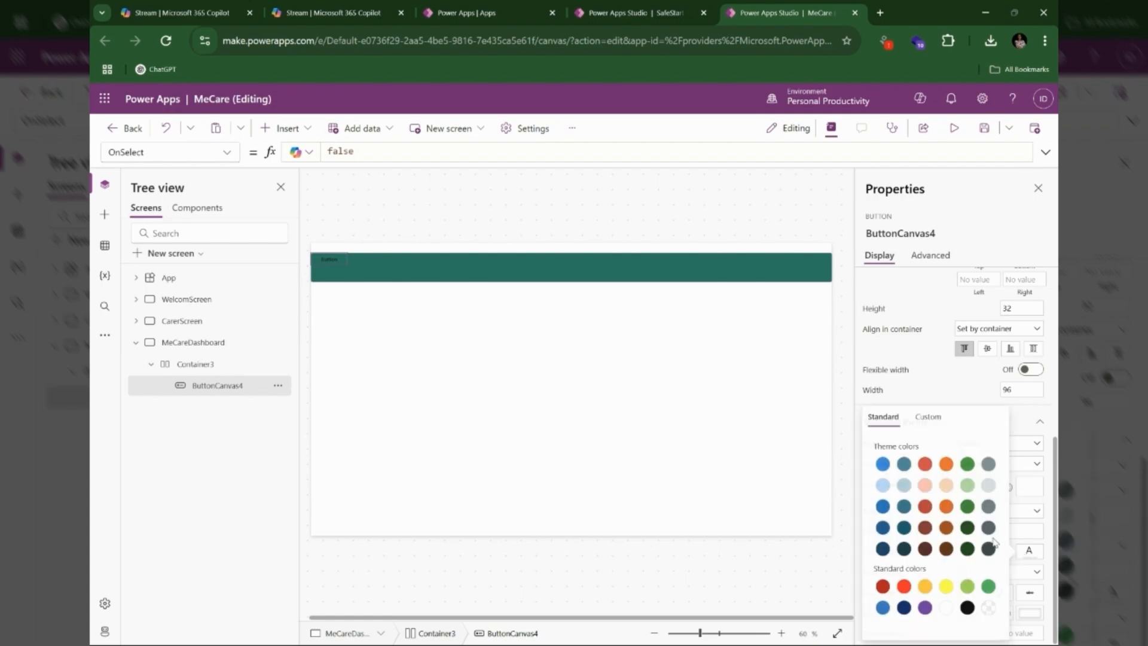
{"action": "left_click", "coordinate": [946, 607]}
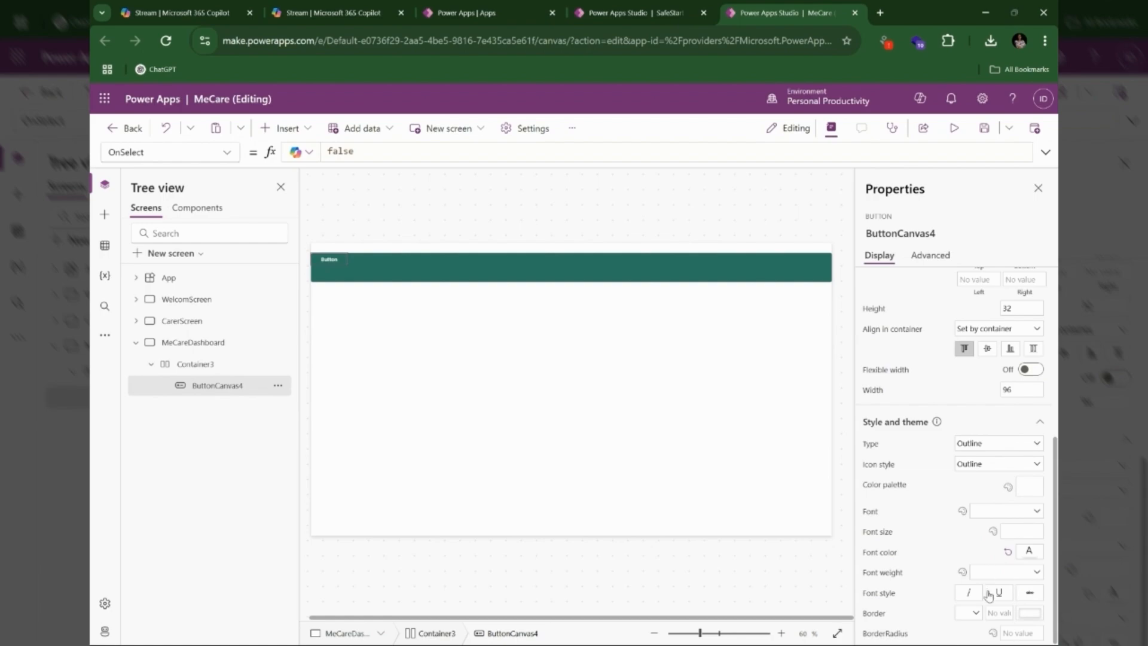
{"action": "left_click", "coordinate": [1002, 532]}
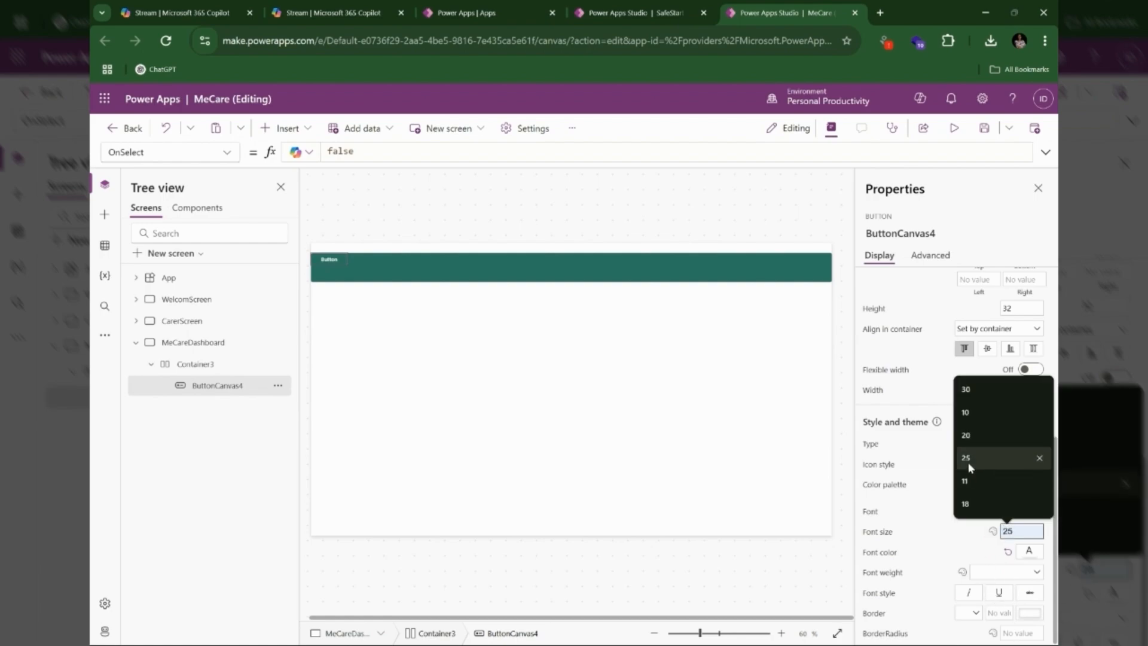
{"action": "left_click", "coordinate": [970, 415]}
{"action": "double_click", "coordinate": [1011, 531]}
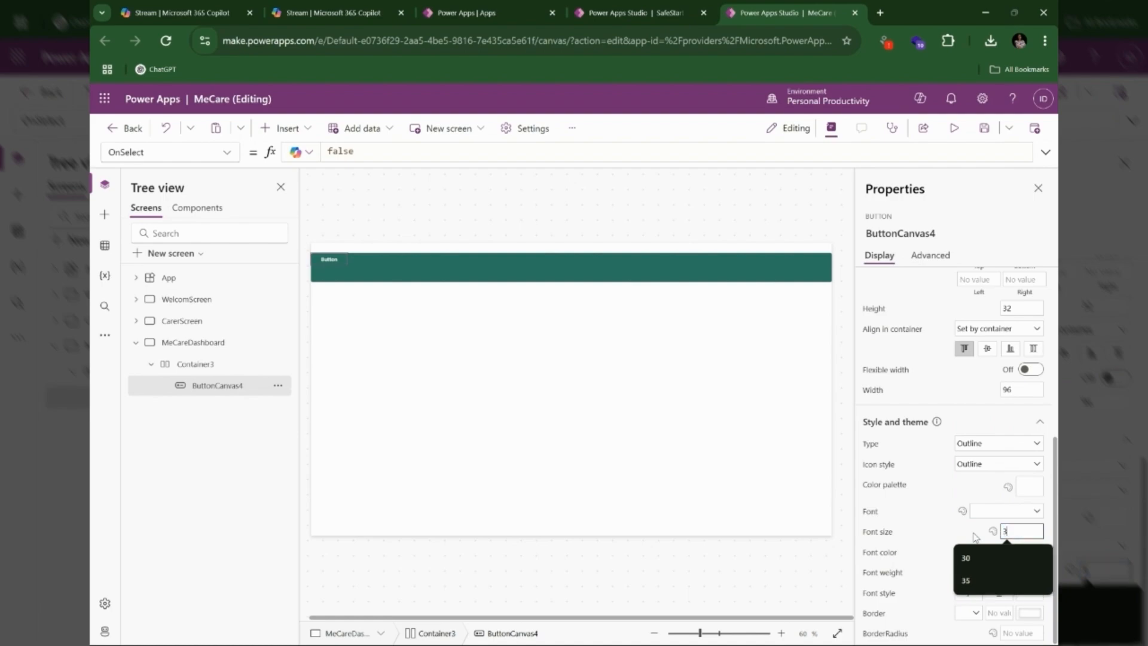
{"action": "type", "text": "30"}
{"action": "left_click", "coordinate": [945, 510]}
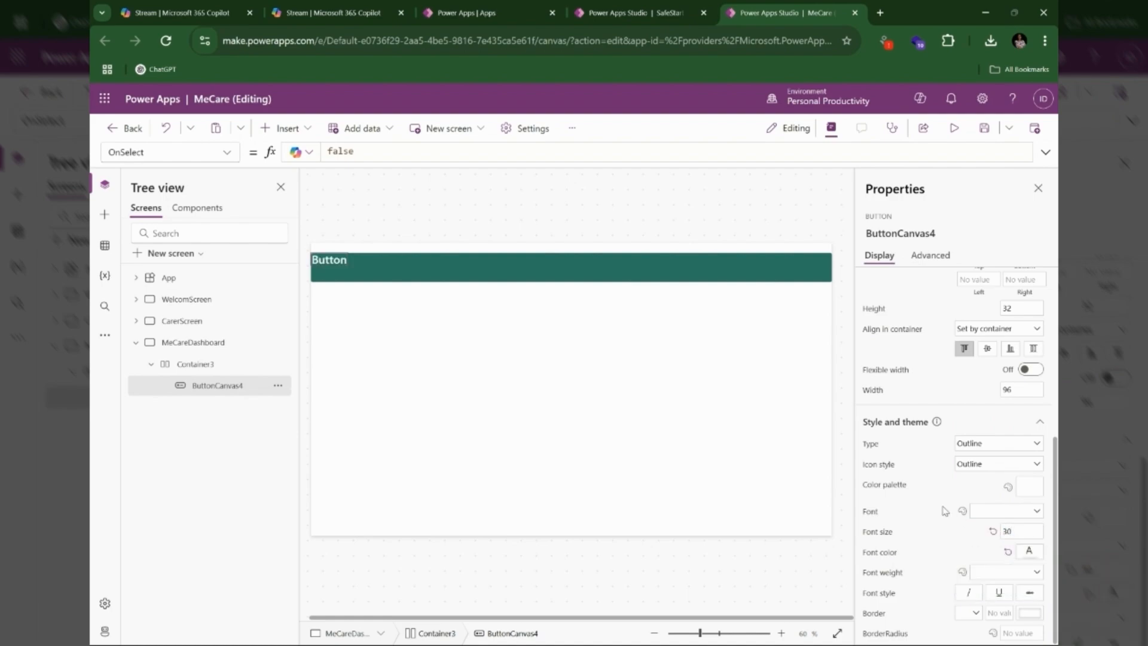
Center the button's text and align the button to the vertical middle of its container.
{"action": "mouse_move", "coordinate": [321, 263]}
{"action": "scroll", "coordinate": [987, 401], "scroll_direction": "up", "scroll_amount": 1}
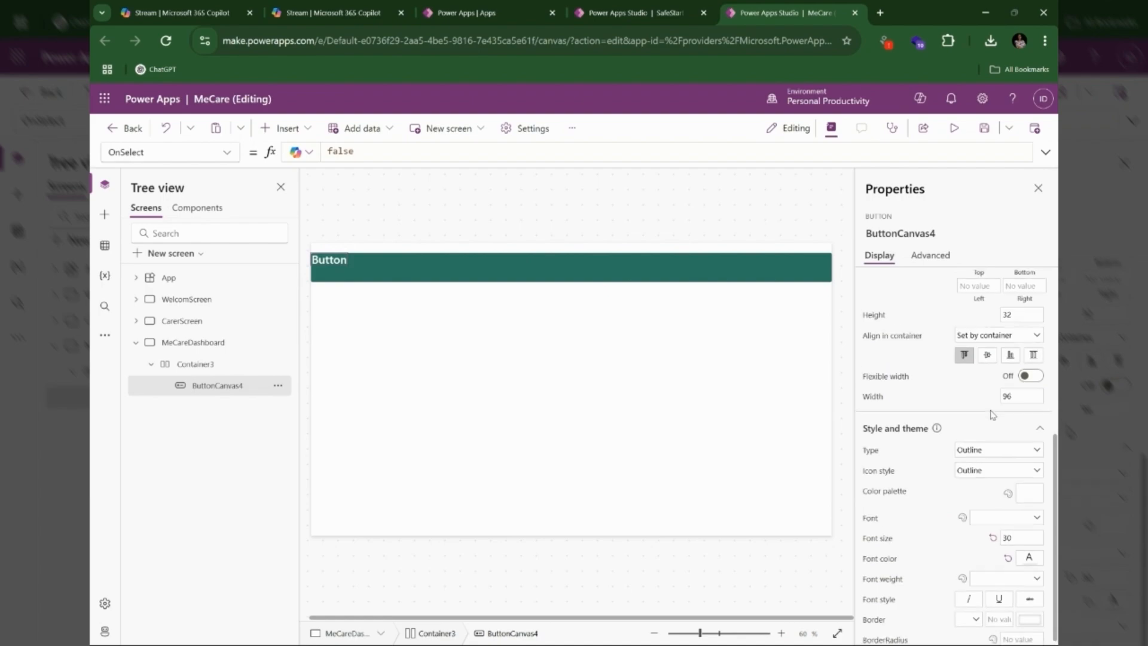
{"action": "scroll", "coordinate": [987, 395], "scroll_direction": "up", "scroll_amount": 5}
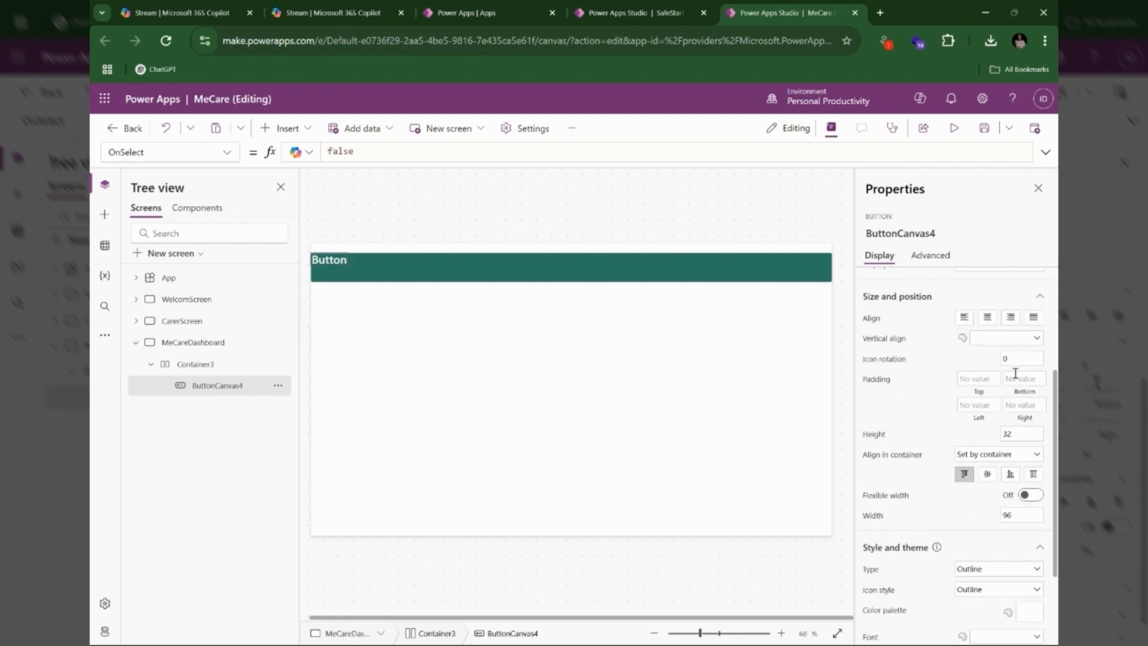
{"action": "left_click", "coordinate": [987, 386]}
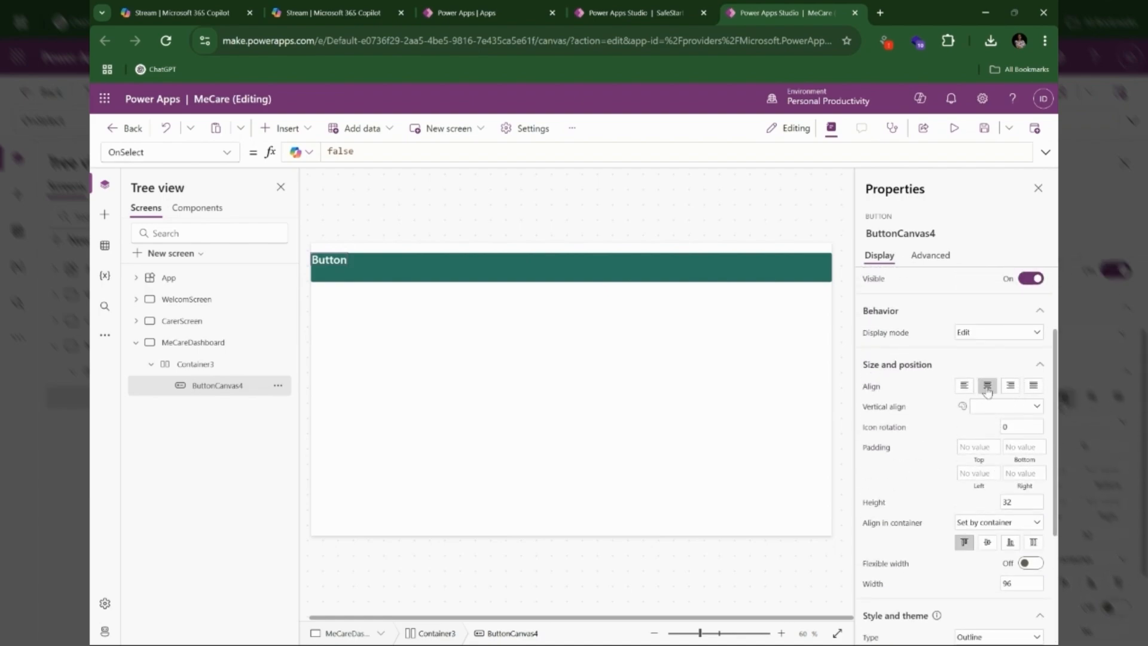
{"action": "scroll", "coordinate": [989, 467], "scroll_direction": "down", "scroll_amount": 1}
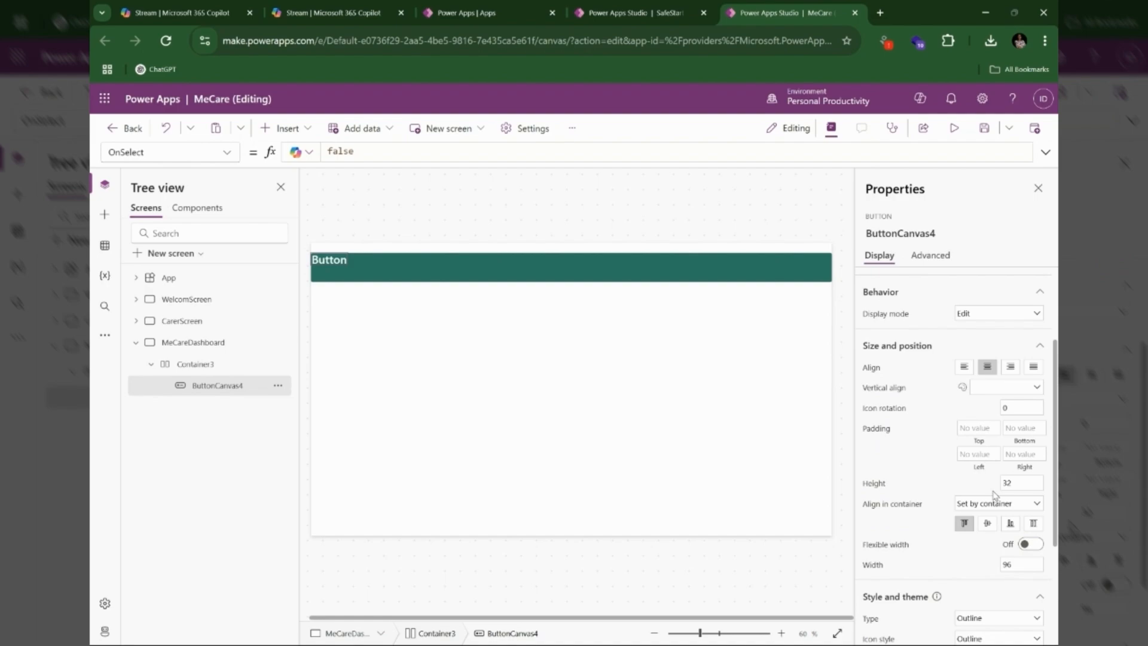
{"action": "left_click", "coordinate": [988, 528]}
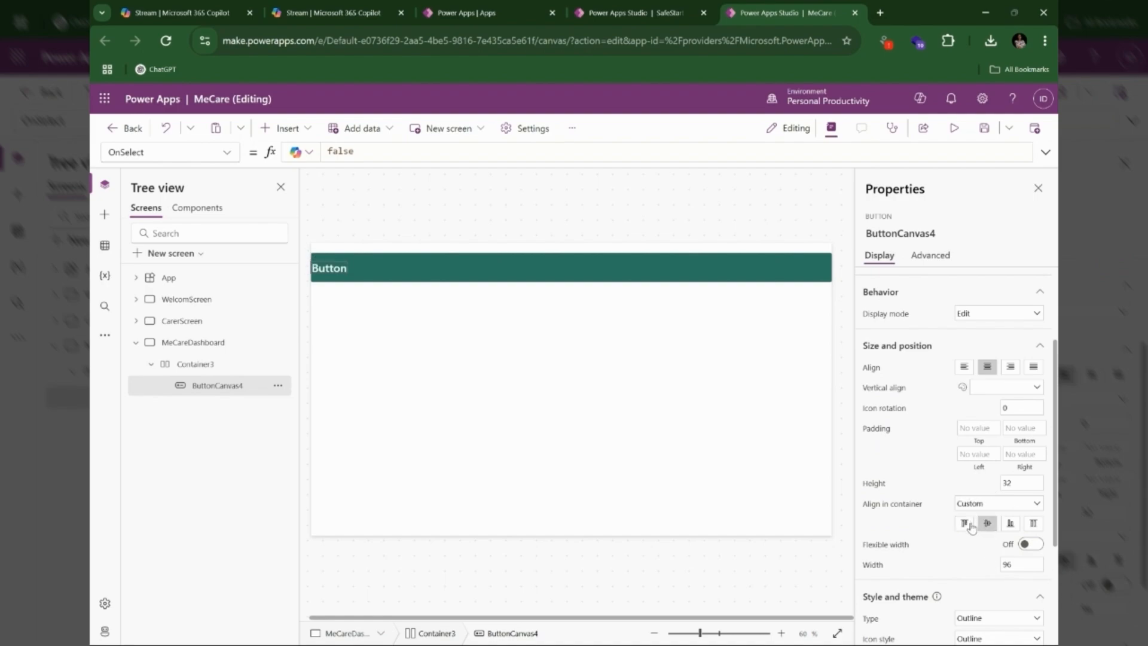
{"action": "scroll", "coordinate": [973, 533], "scroll_direction": "down", "scroll_amount": 1}
{"action": "scroll", "coordinate": [972, 532], "scroll_direction": "up", "scroll_amount": 3}
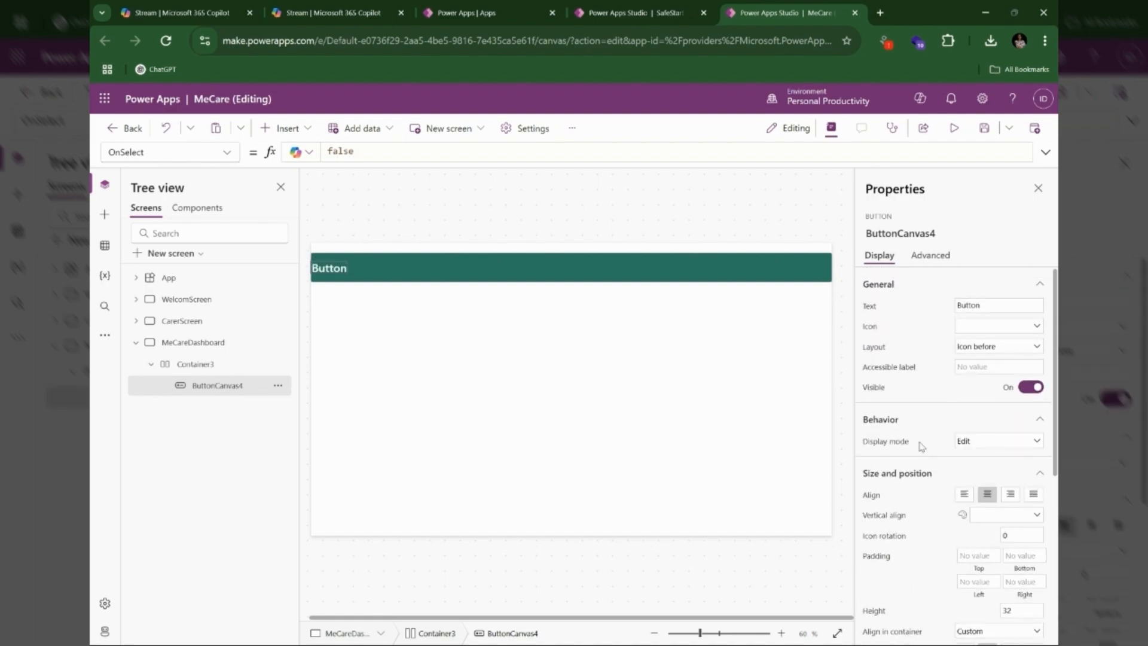
{"action": "scroll", "coordinate": [917, 383], "scroll_direction": "down", "scroll_amount": 5}
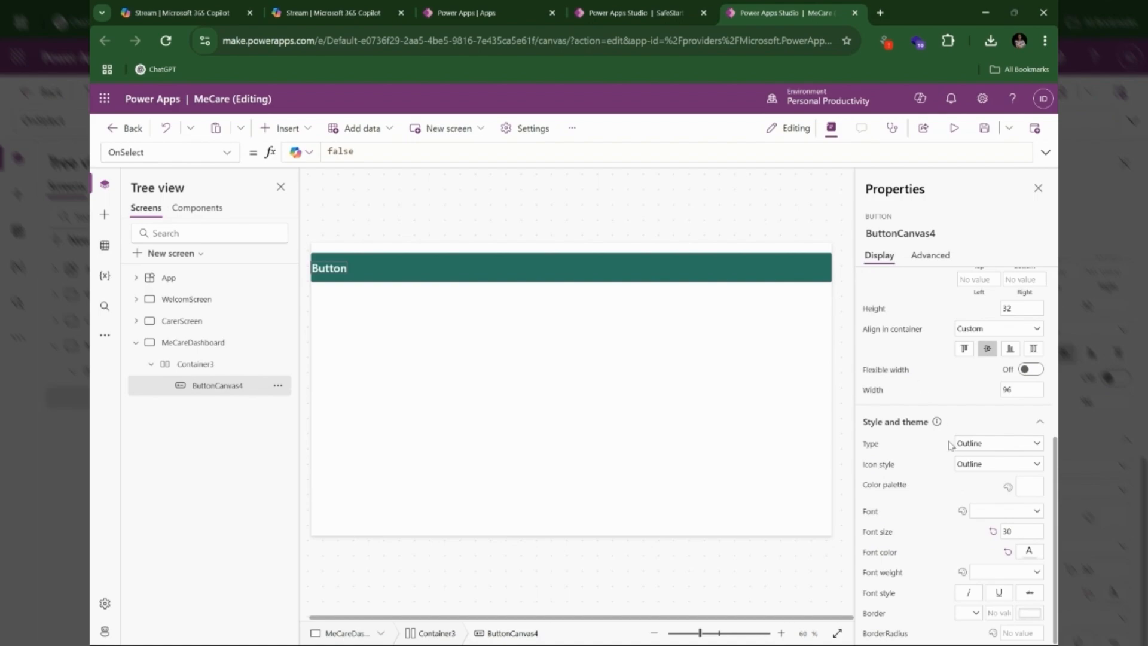
{"action": "scroll", "coordinate": [986, 514], "scroll_direction": "up", "scroll_amount": 5}
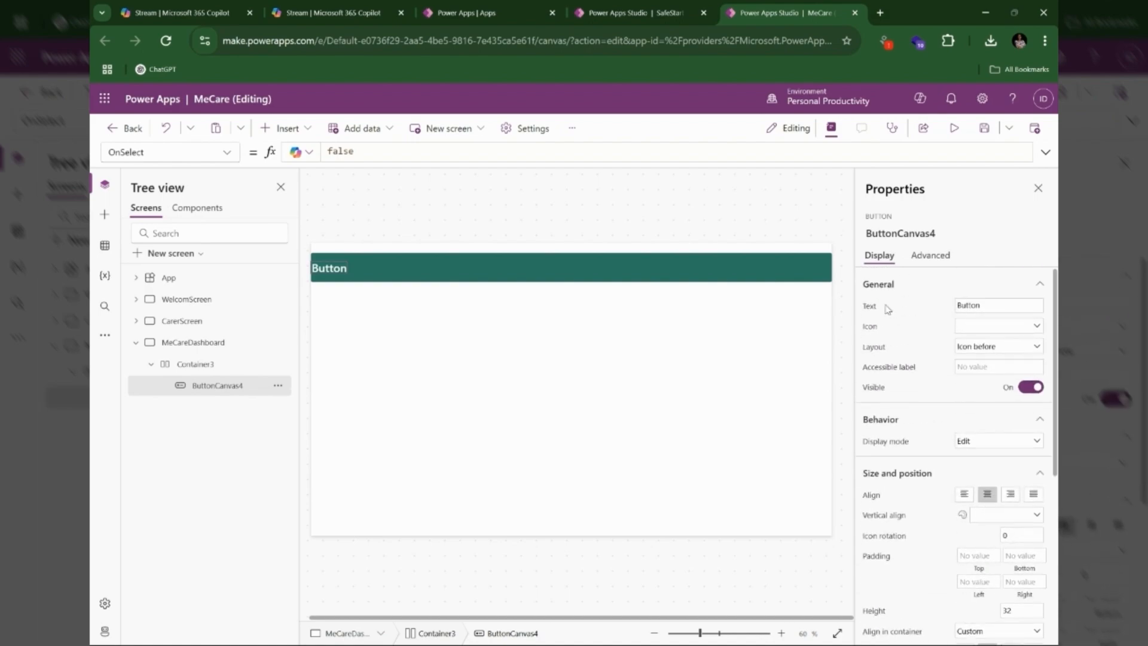
{"action": "scroll", "coordinate": [963, 392], "scroll_direction": "down", "scroll_amount": 4}
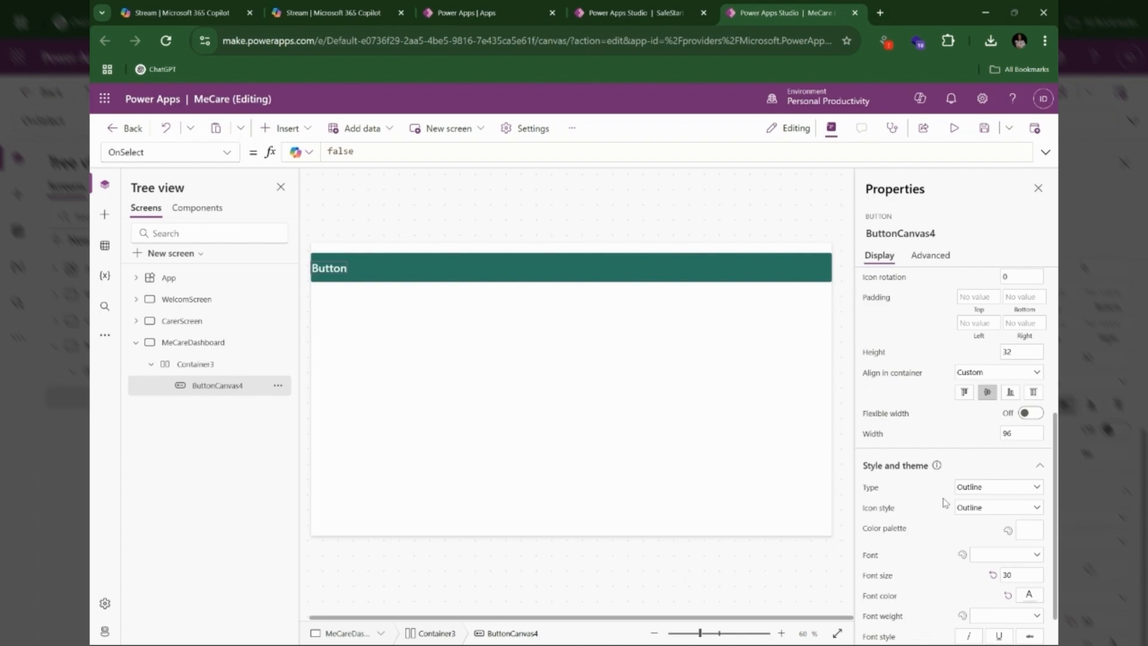
{"action": "scroll", "coordinate": [944, 503], "scroll_direction": "up", "scroll_amount": 4}
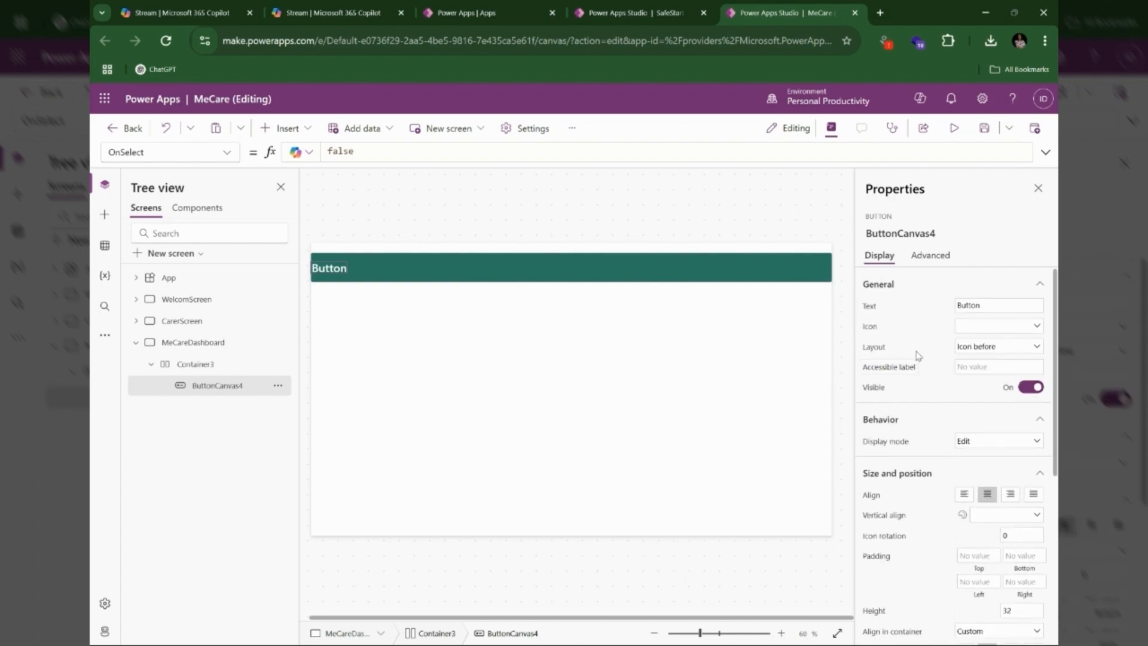
Try a left padding of 30 on the button, and clear that padding value again.
{"action": "left_click", "coordinate": [333, 270]}
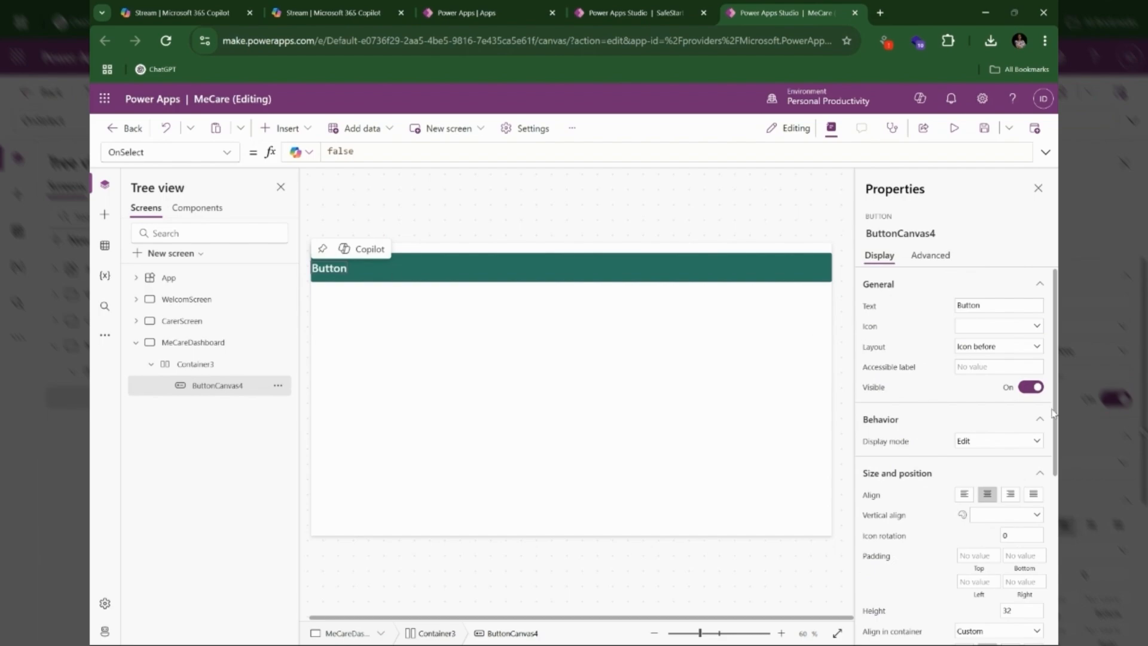
{"action": "scroll", "coordinate": [993, 478], "scroll_direction": "down", "scroll_amount": 3}
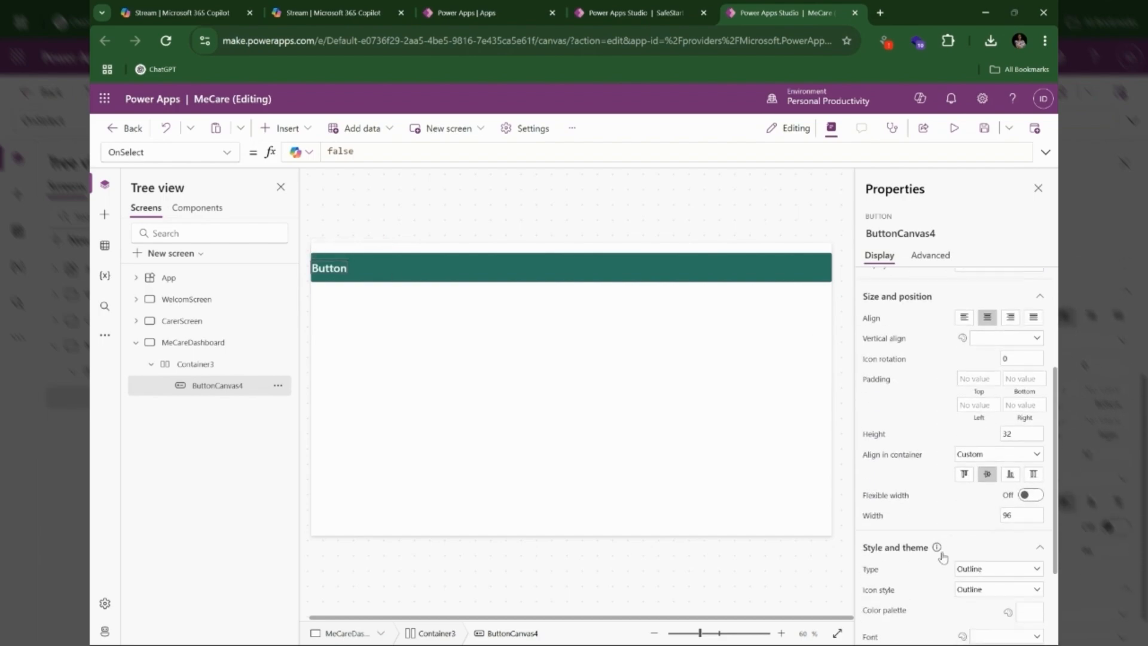
{"action": "left_click", "coordinate": [970, 404]}
{"action": "type", "text": "30"}
{"action": "left_click", "coordinate": [942, 387]}
{"action": "left_click_drag", "start_coordinate": [967, 404], "coordinate": [924, 410]}
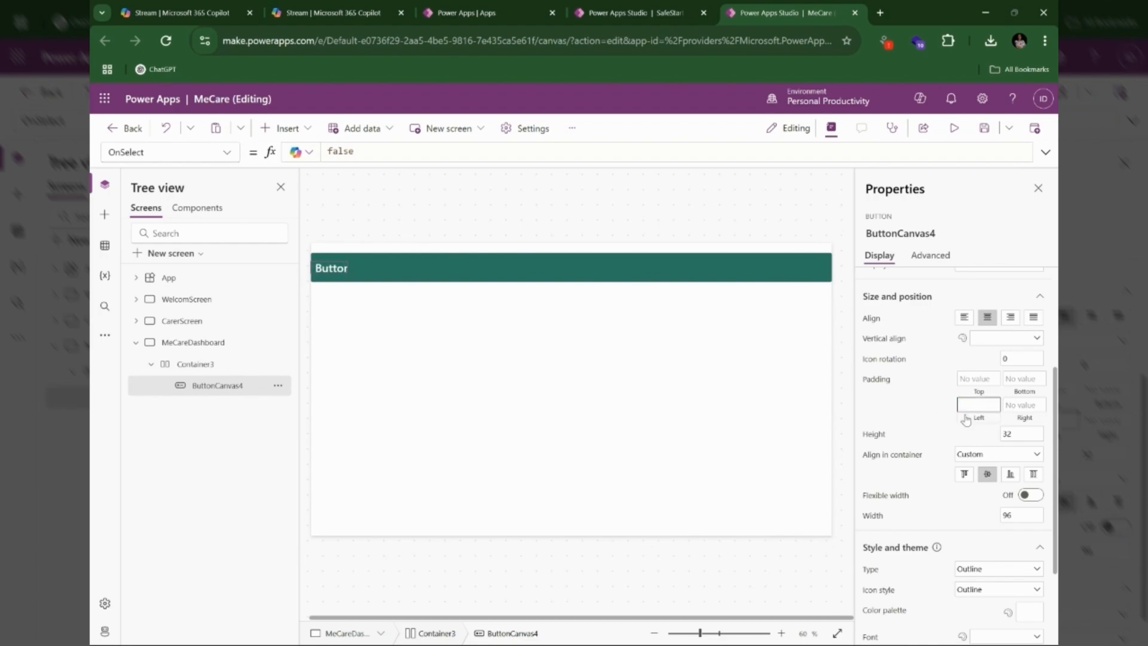
{"action": "left_click", "coordinate": [936, 419]}
Center the header container's contents both horizontally and vertically, and reselect the button inside it.
{"action": "left_click", "coordinate": [433, 273]}
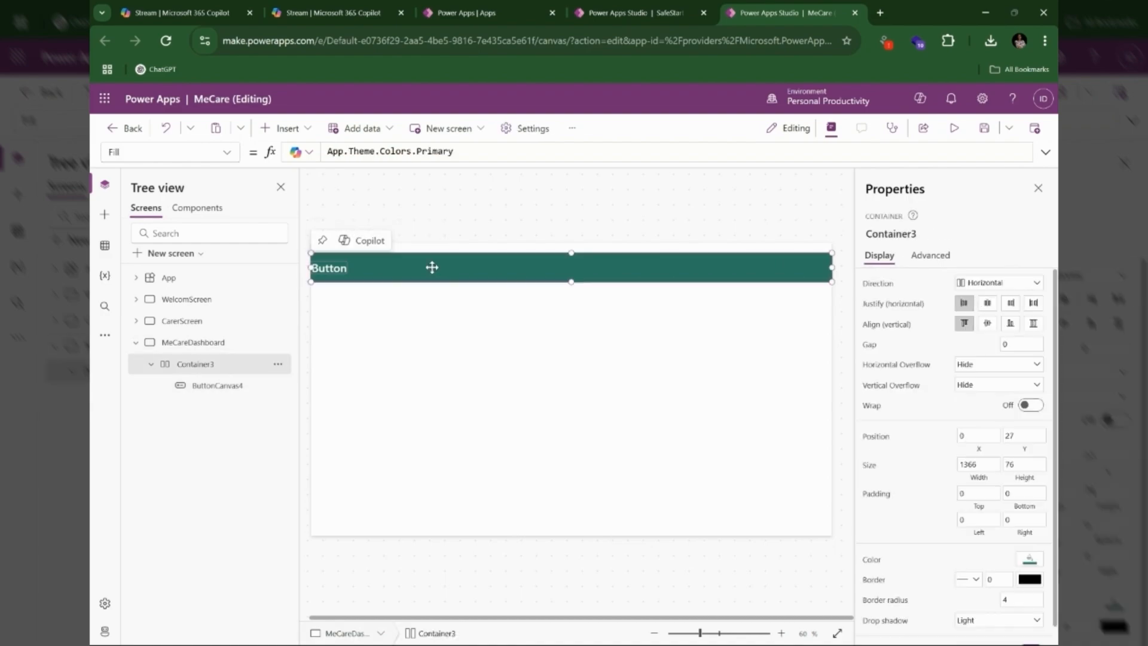
{"action": "left_click", "coordinate": [987, 305]}
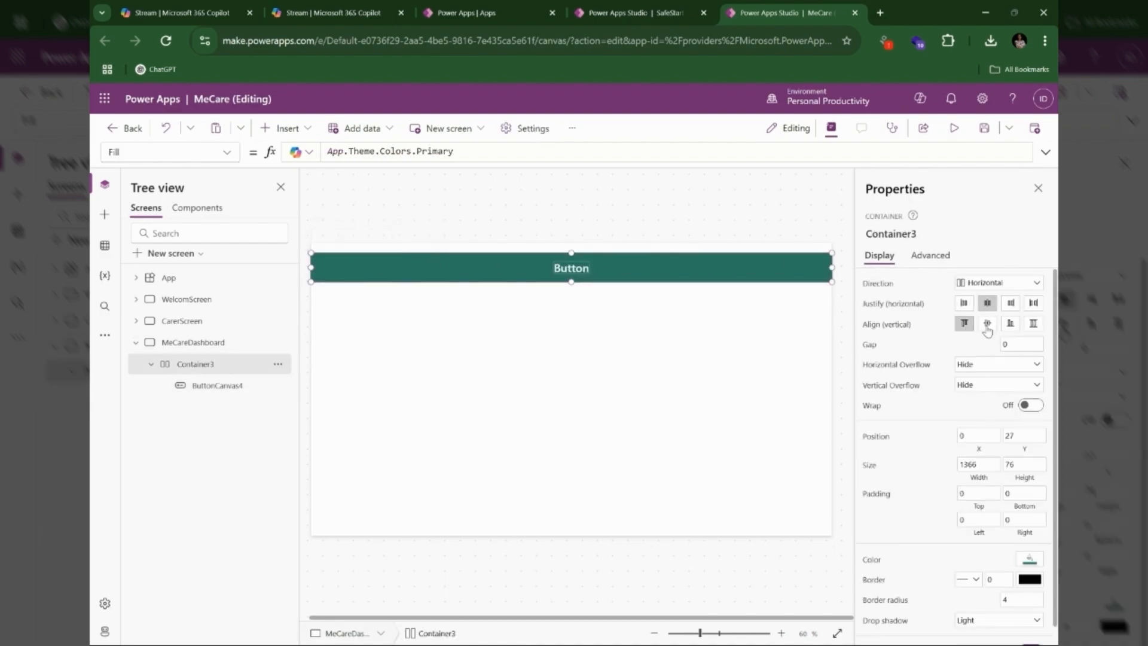
{"action": "left_click", "coordinate": [987, 326]}
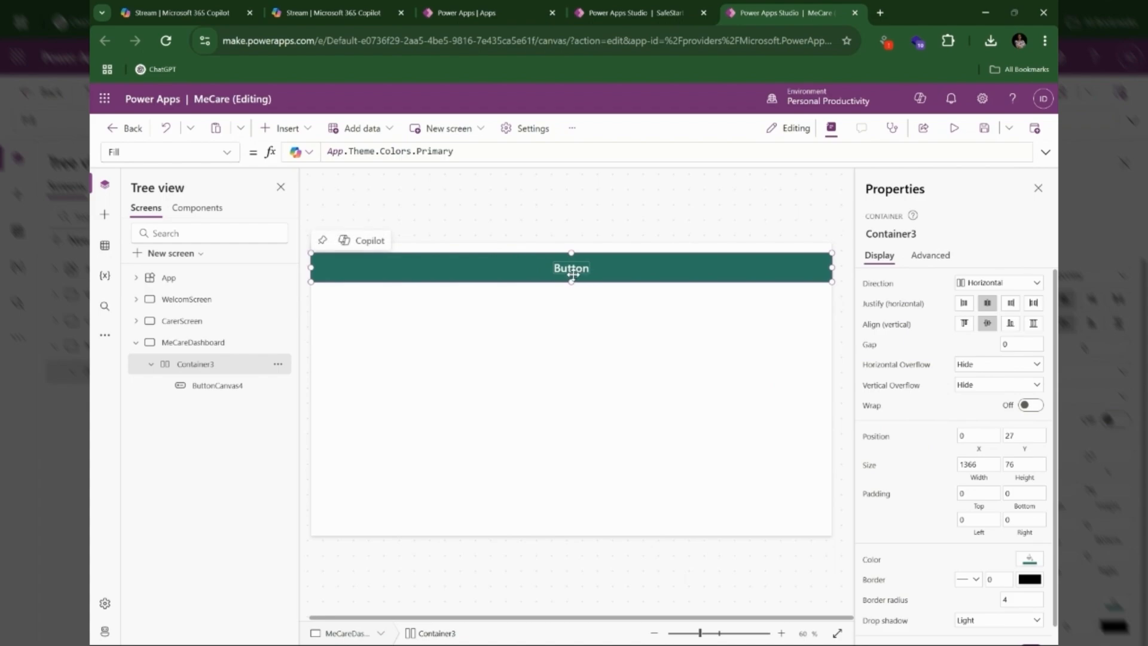
{"action": "left_click", "coordinate": [574, 268]}
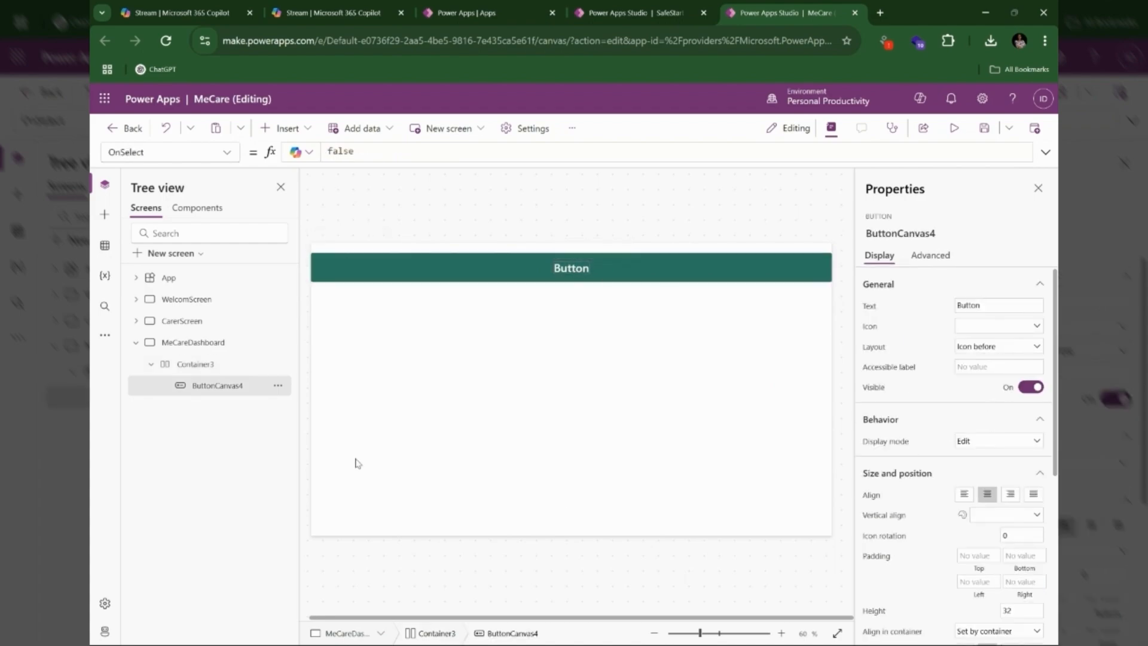
{"action": "mouse_move", "coordinate": [580, 272]}
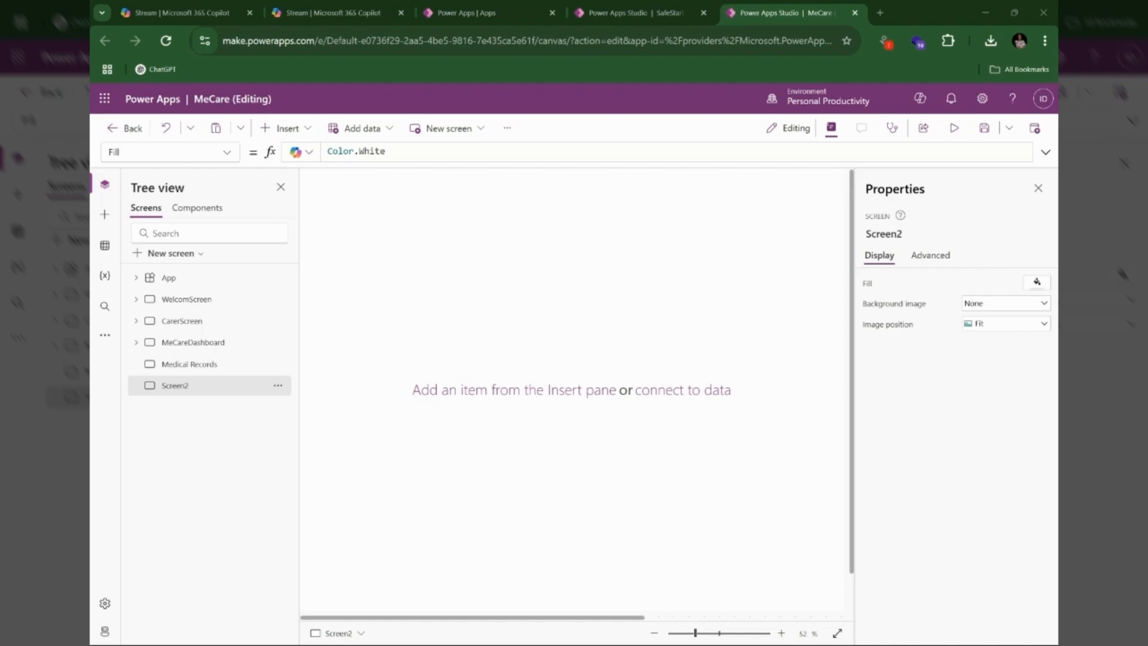
Rename Screen2 as Appointments & Scheduling.
{"action": "left_click", "coordinate": [278, 385]}
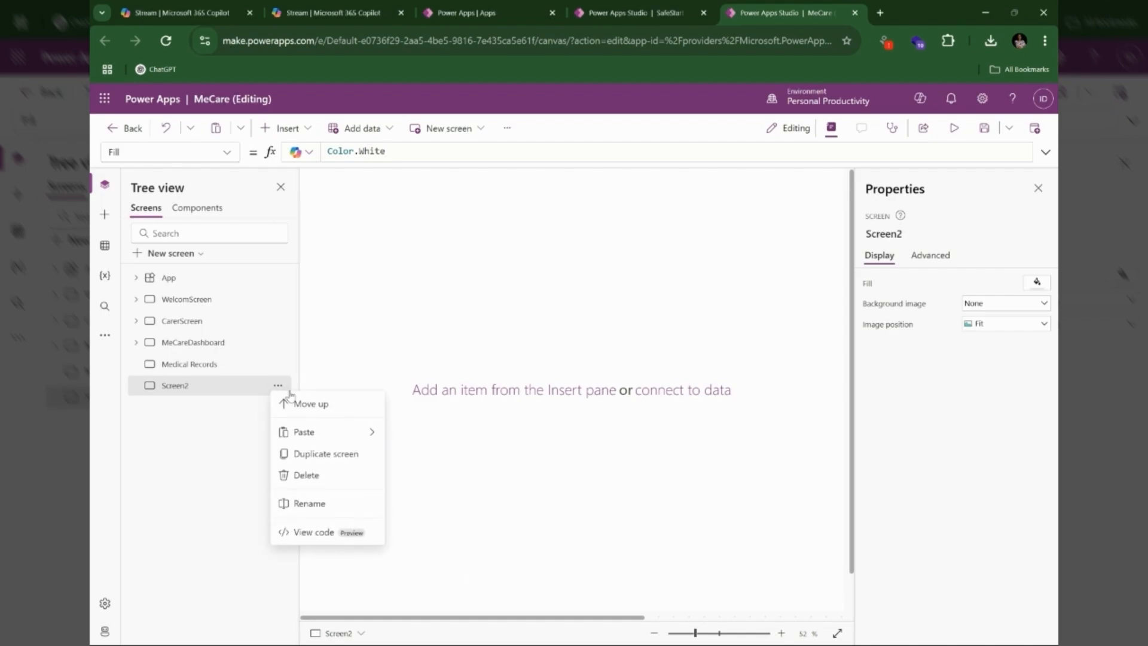
{"action": "left_click", "coordinate": [309, 507]}
{"action": "type", "text": "Appointments & Scheduling"}
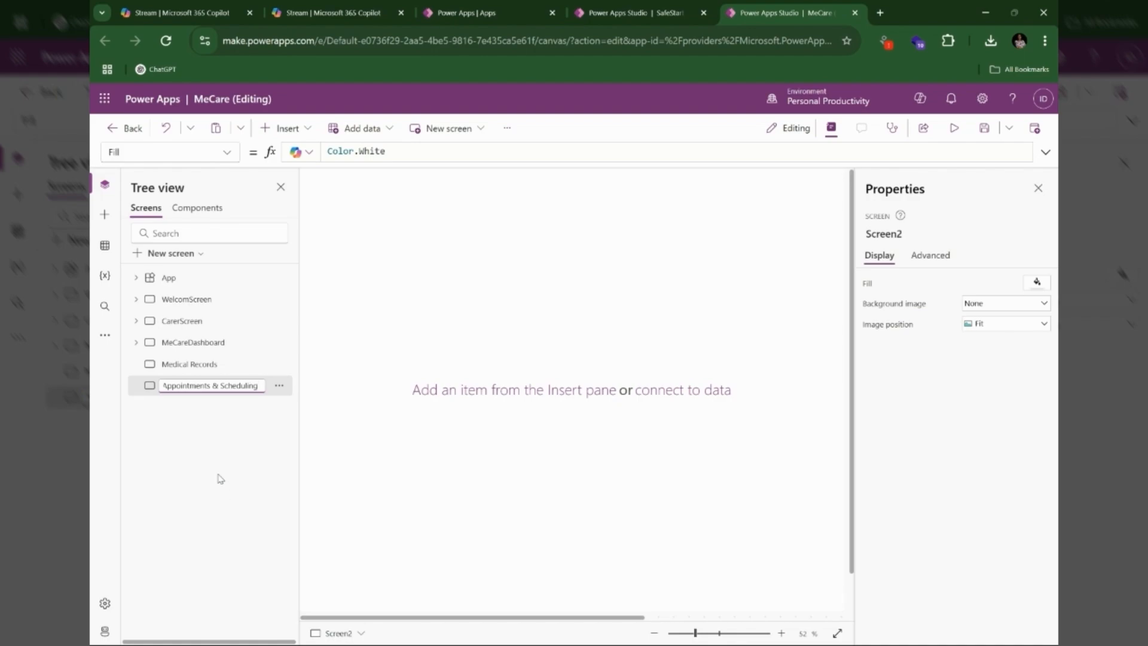
{"action": "left_click", "coordinate": [208, 479]}
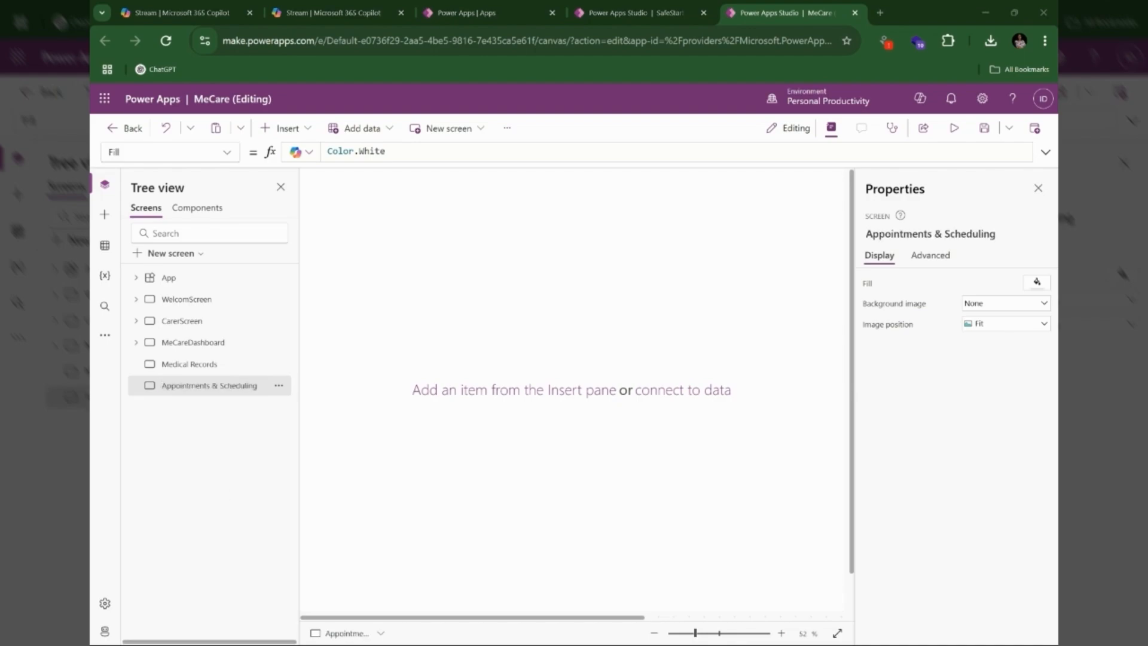
Add a blank screen and rename it Medication & Prescriptions.
{"action": "left_click", "coordinate": [175, 366]}
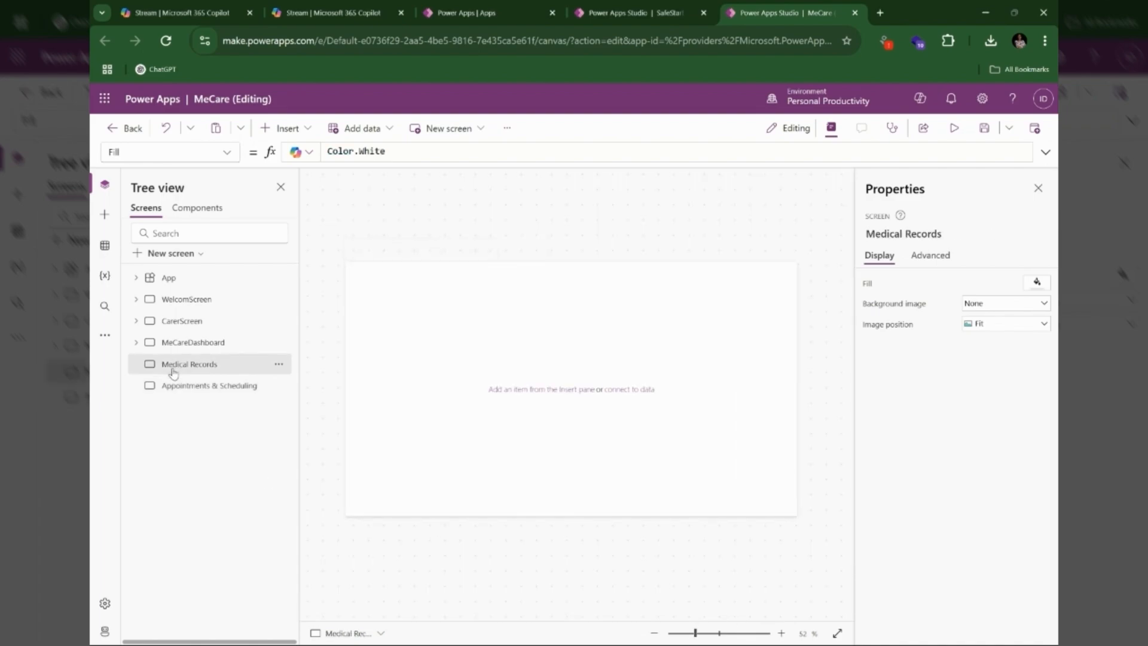
{"action": "left_click", "coordinate": [155, 253]}
{"action": "left_click", "coordinate": [287, 320]}
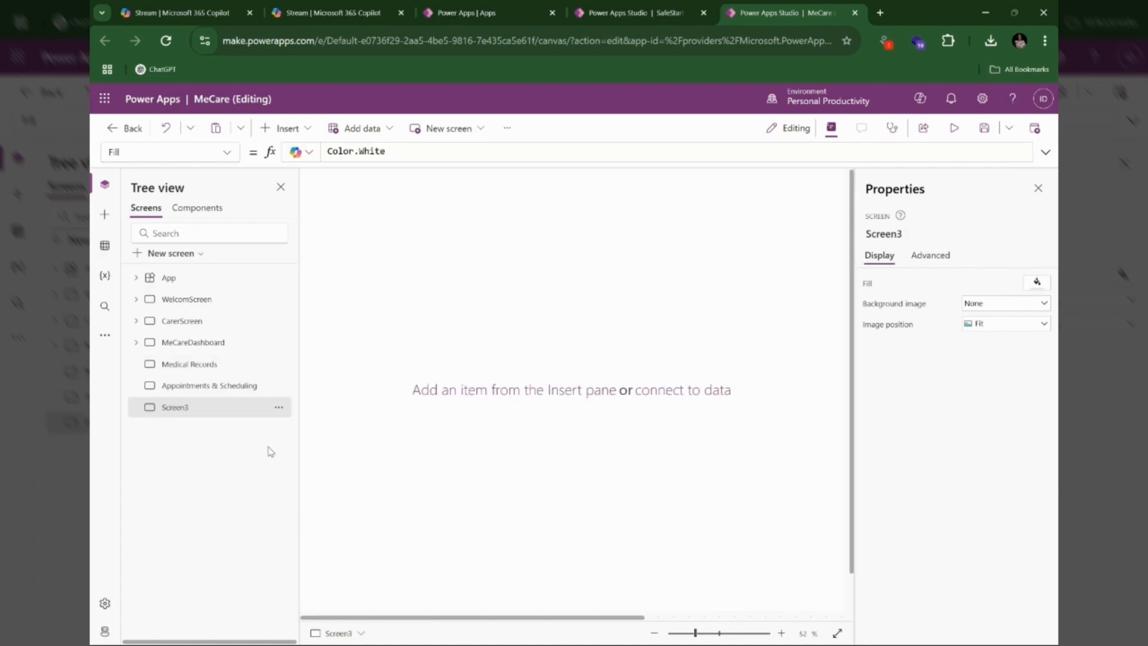
{"action": "left_click", "coordinate": [278, 407]}
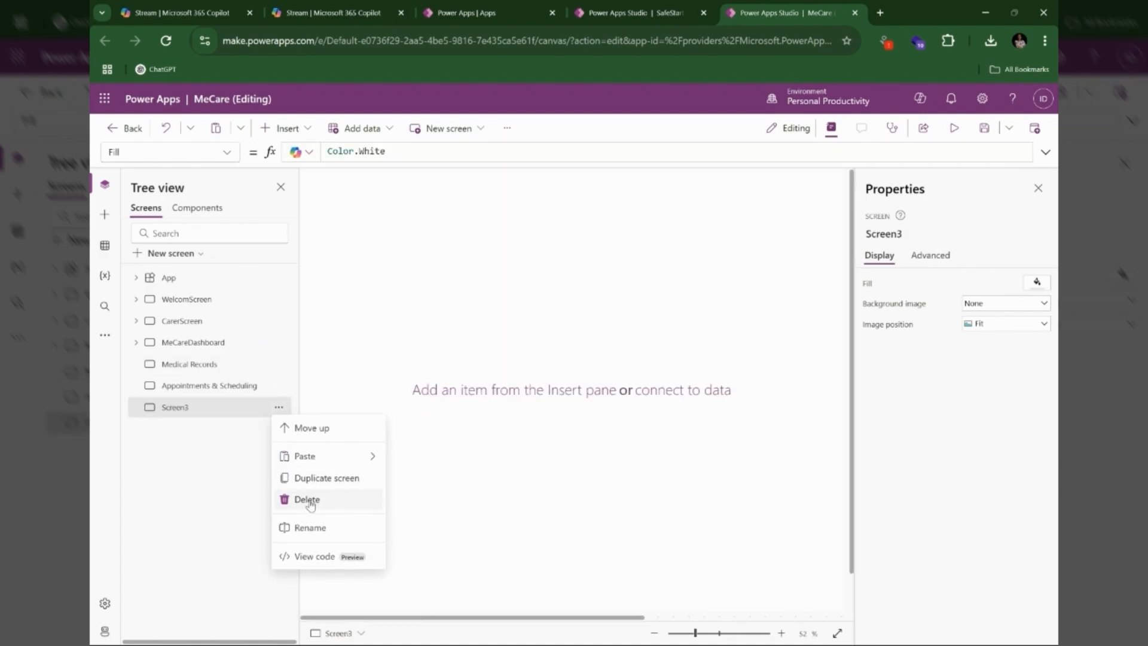
{"action": "left_click", "coordinate": [304, 525]}
{"action": "type", "text": "Medication & Prescriptions"}
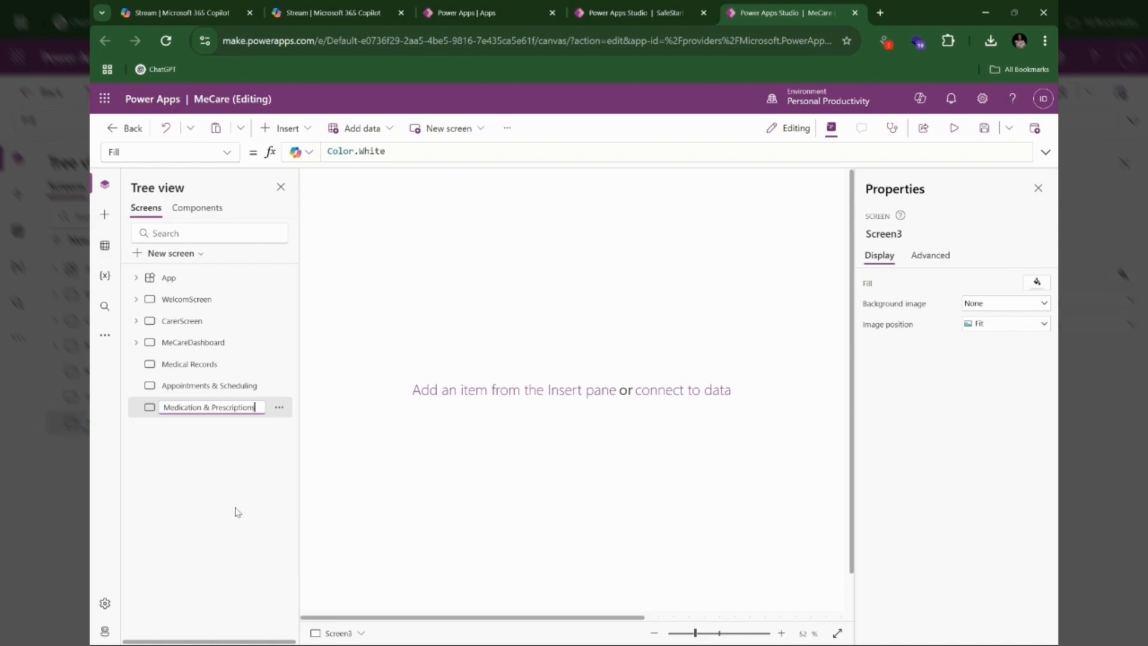
{"action": "key", "text": "Return"}
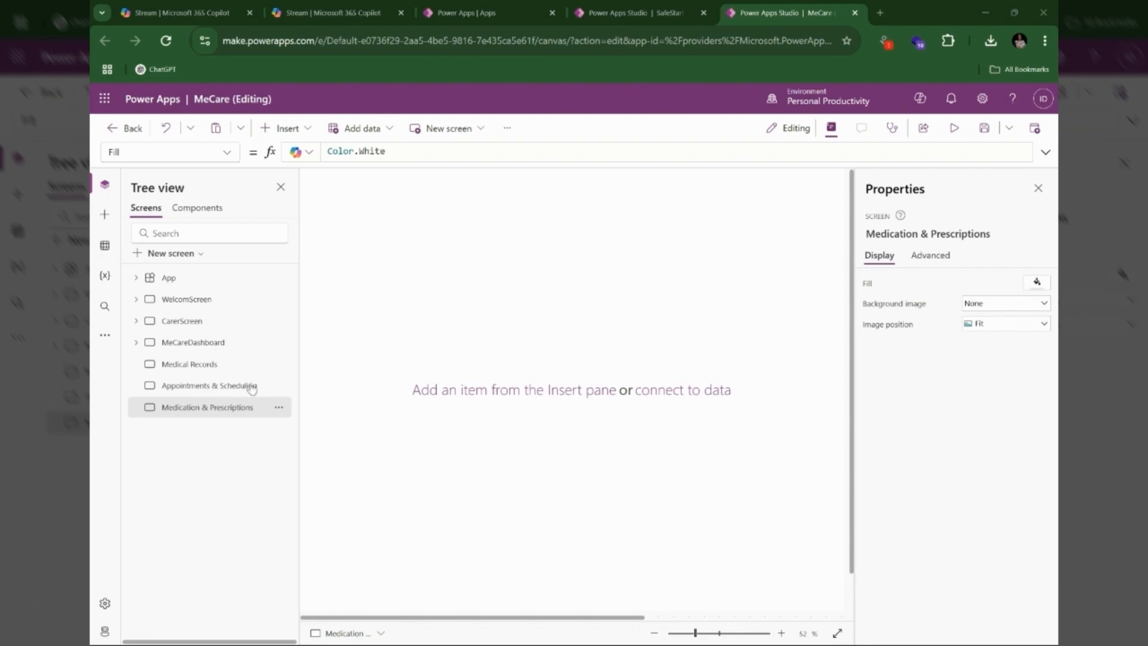
Add another blank screen and rename it Notifications & Alerts.
{"action": "left_click", "coordinate": [162, 253]}
{"action": "left_click", "coordinate": [174, 507]}
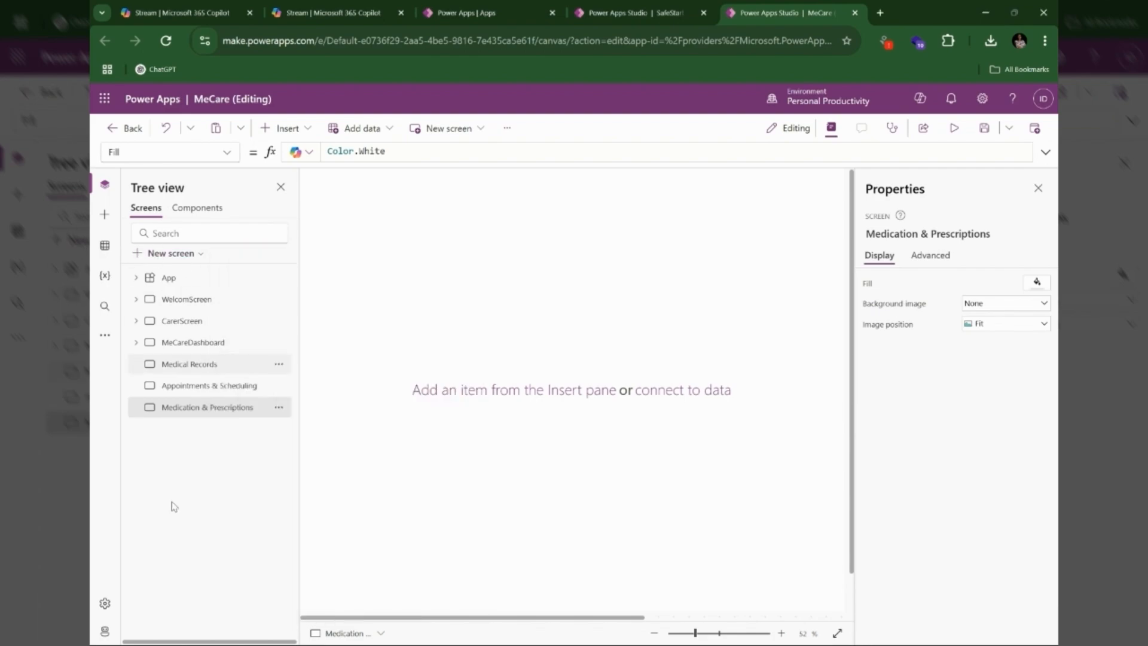
{"action": "left_click", "coordinate": [278, 428]}
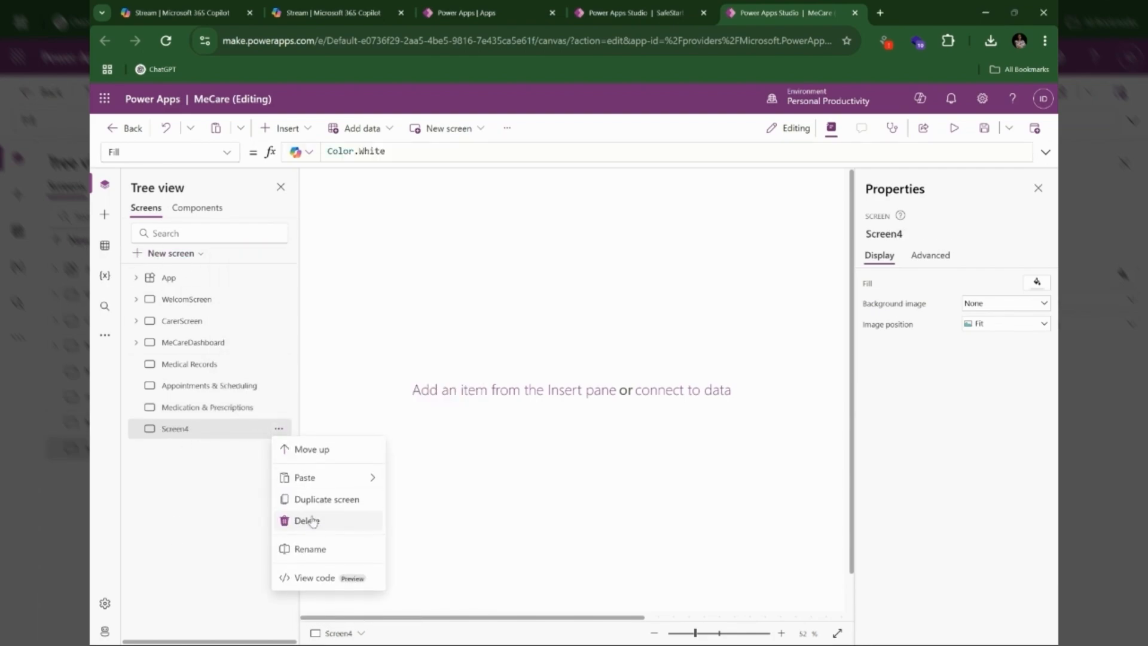
{"action": "left_click", "coordinate": [309, 549]}
{"action": "type", "text": "Notifications & Alerts"}
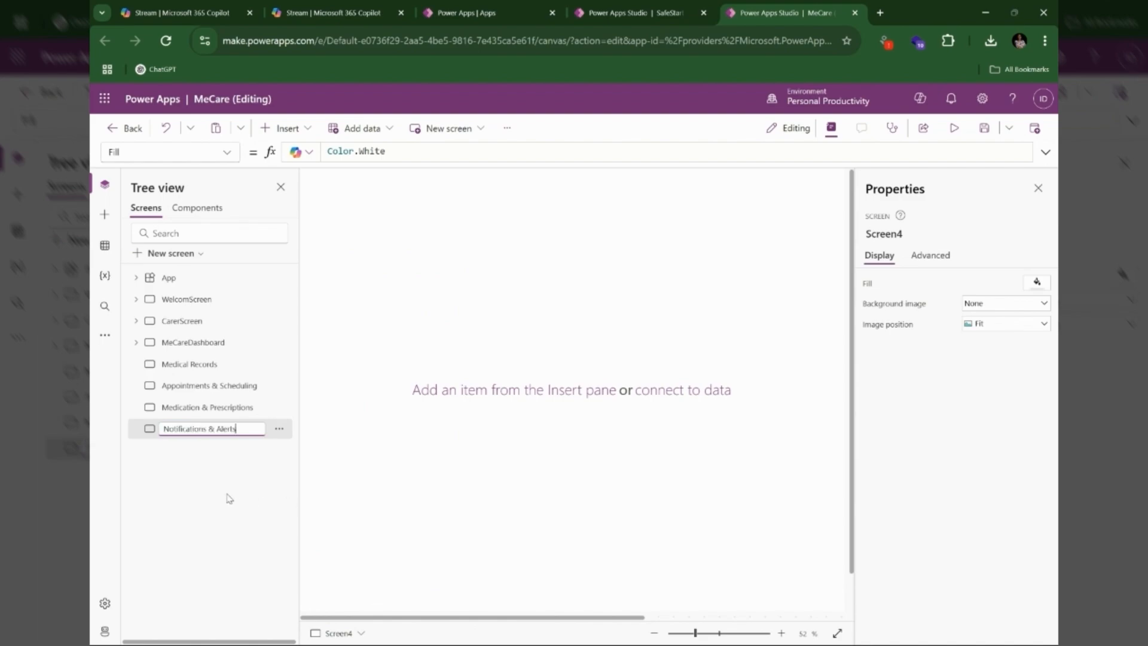
{"action": "key", "text": "Return"}
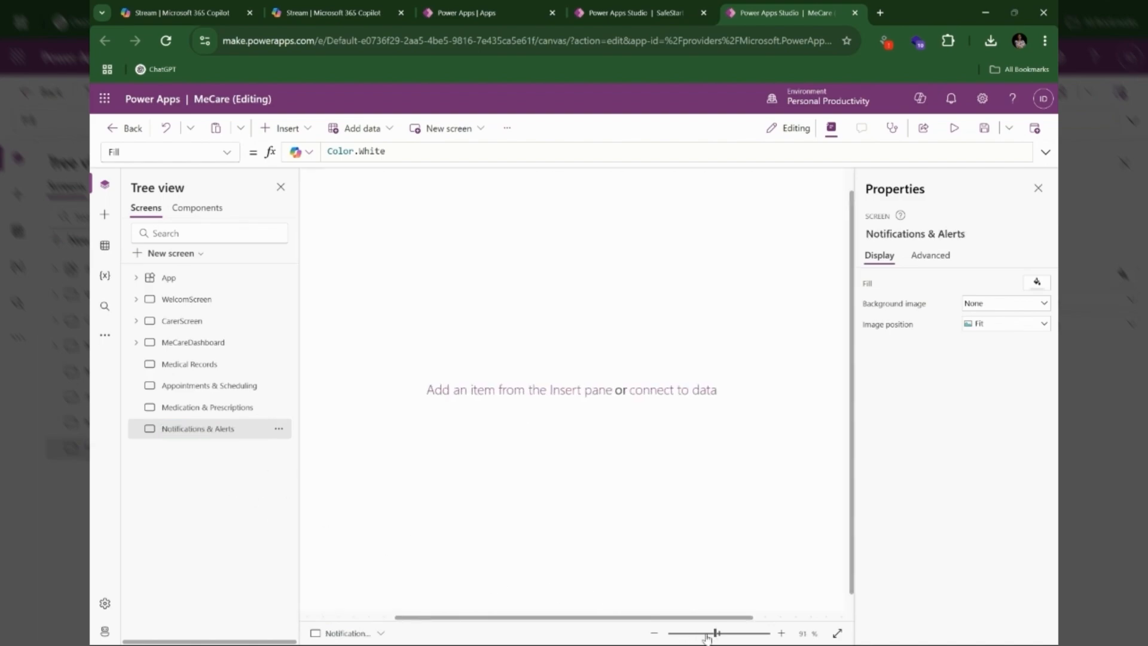
Close the properties pane to free canvas space and open the MeCareDashboard screen.
{"action": "left_click", "coordinate": [707, 634]}
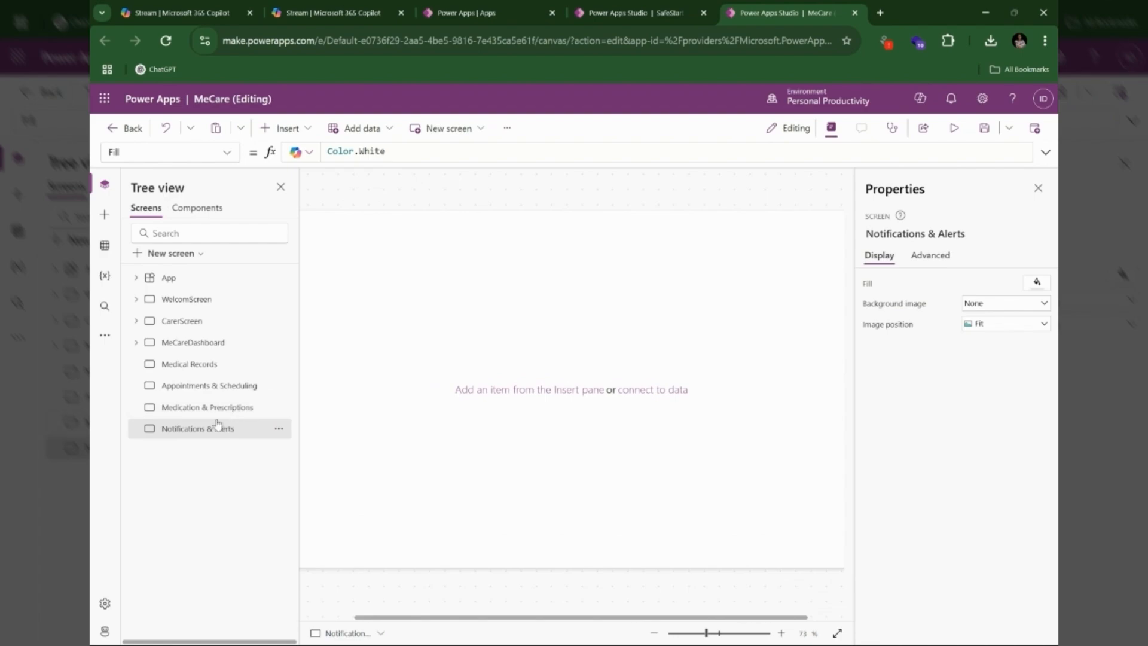
{"action": "mouse_move", "coordinate": [652, 616]}
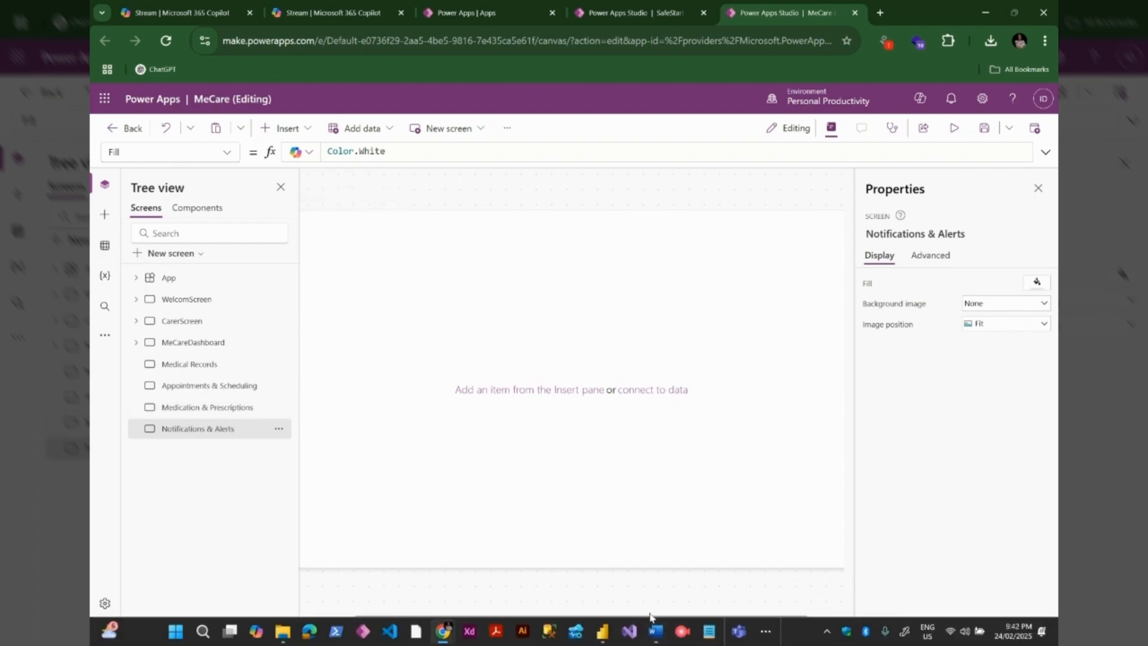
{"action": "left_click", "coordinate": [654, 633]}
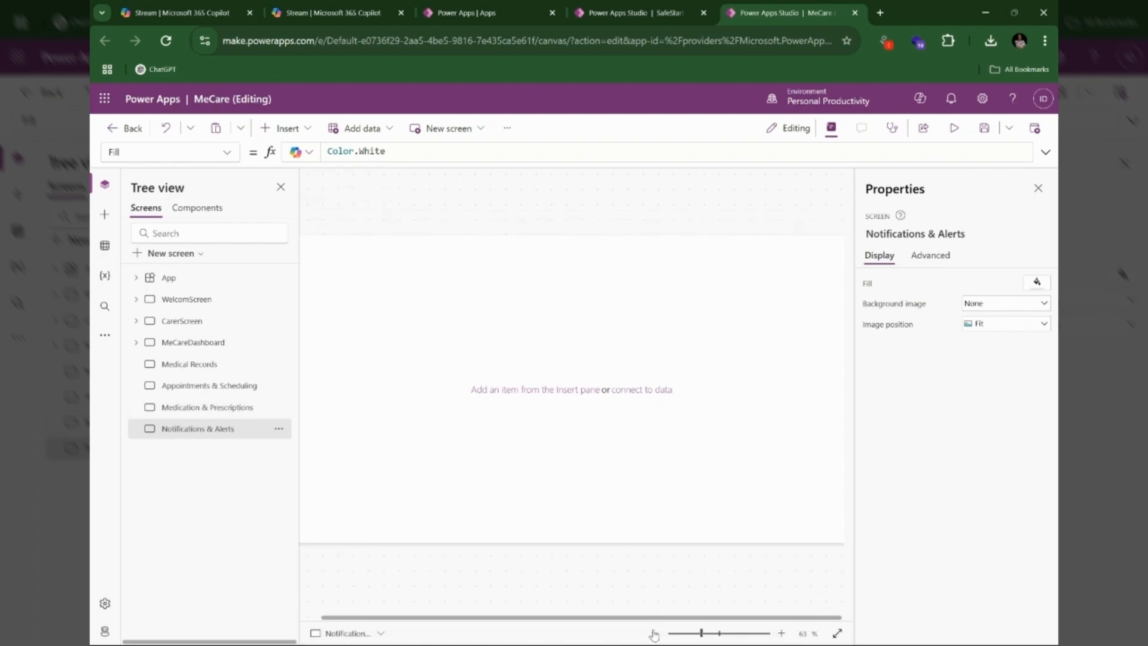
{"action": "left_click", "coordinate": [654, 633]}
{"action": "left_click", "coordinate": [1038, 188]}
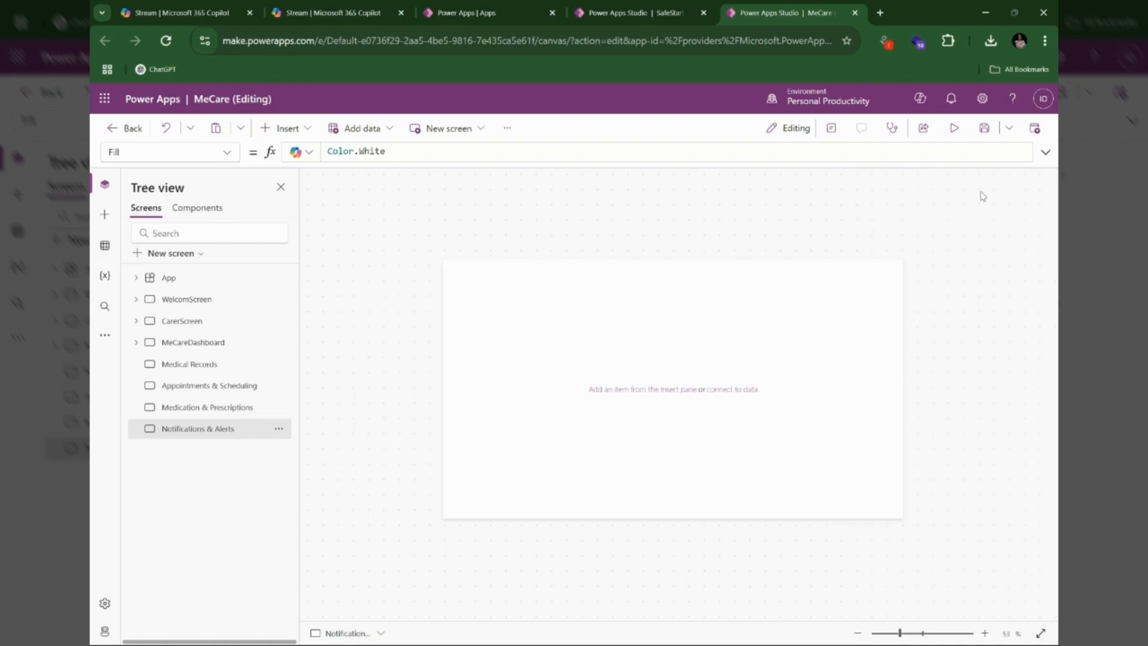
{"action": "left_click", "coordinate": [188, 371]}
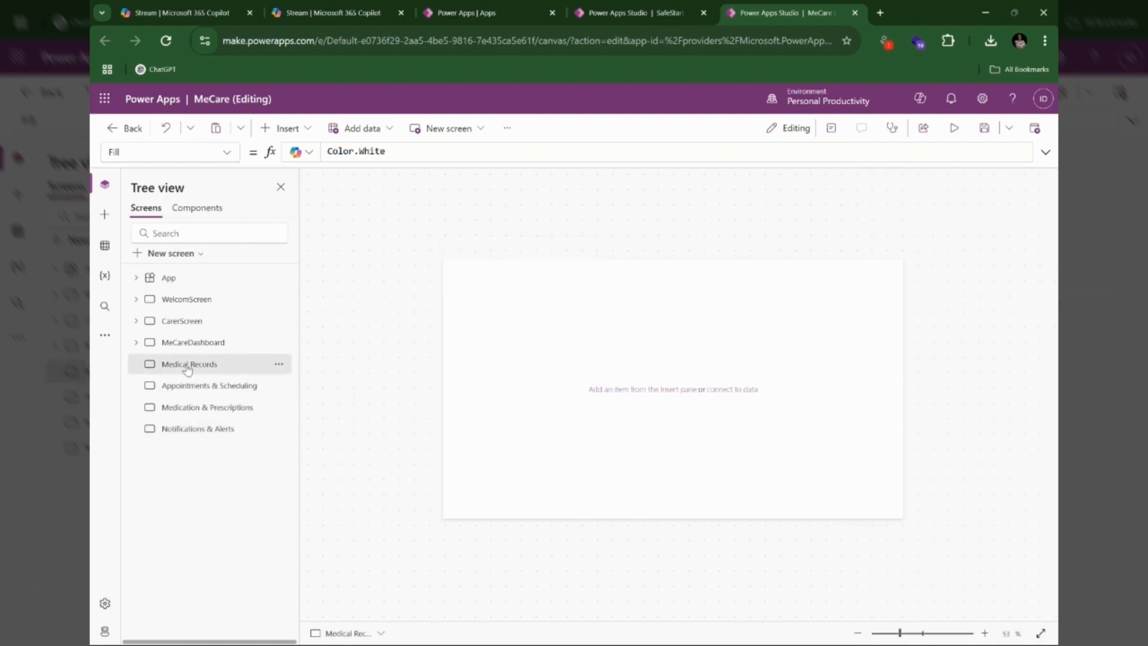
{"action": "left_click", "coordinate": [189, 344]}
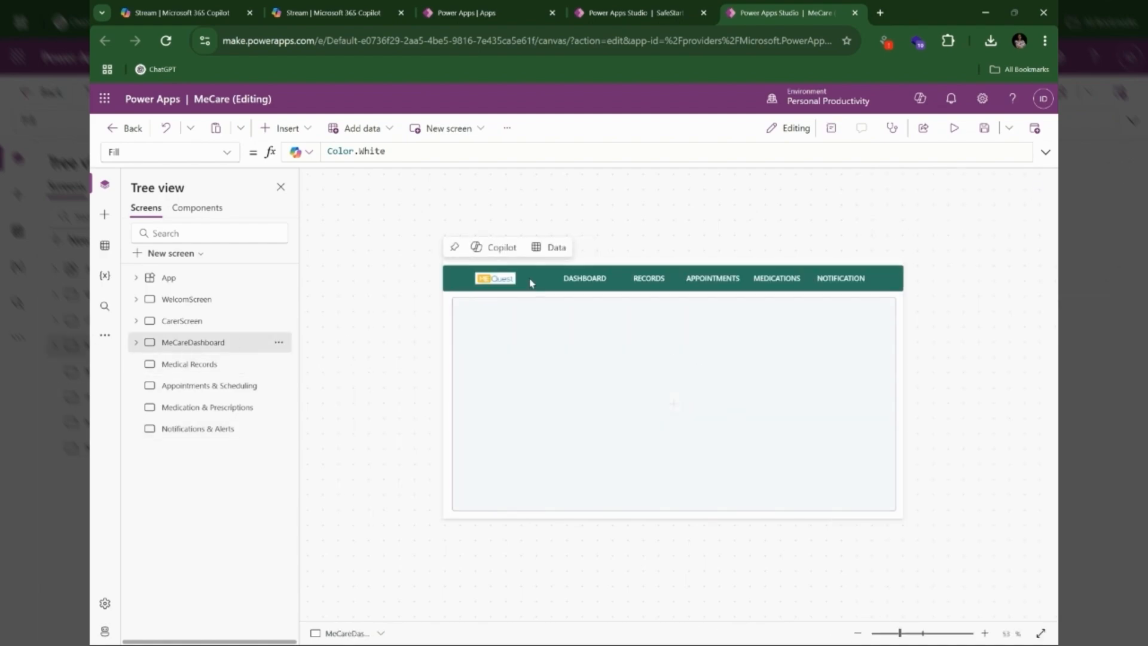
Open the DASHBOARD button's OnSelect formula and overwrite it with "Na", the start of a Navigate call.
{"action": "left_click", "coordinate": [589, 286]}
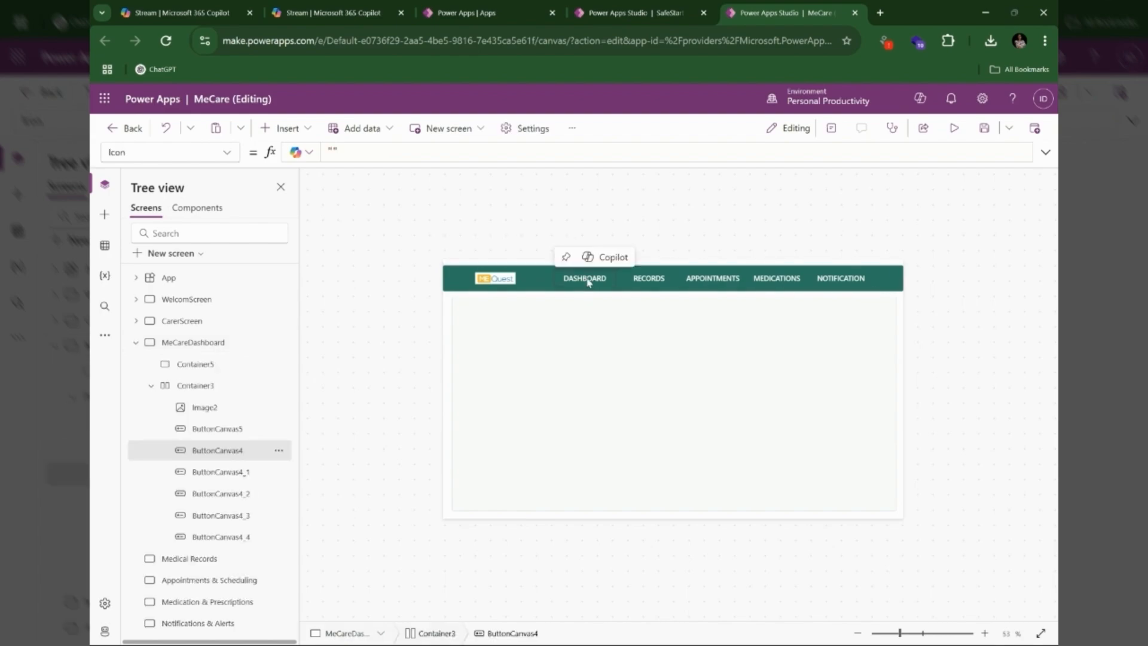
{"action": "left_click", "coordinate": [228, 154]}
{"action": "scroll", "coordinate": [155, 504], "scroll_direction": "down", "scroll_amount": 3}
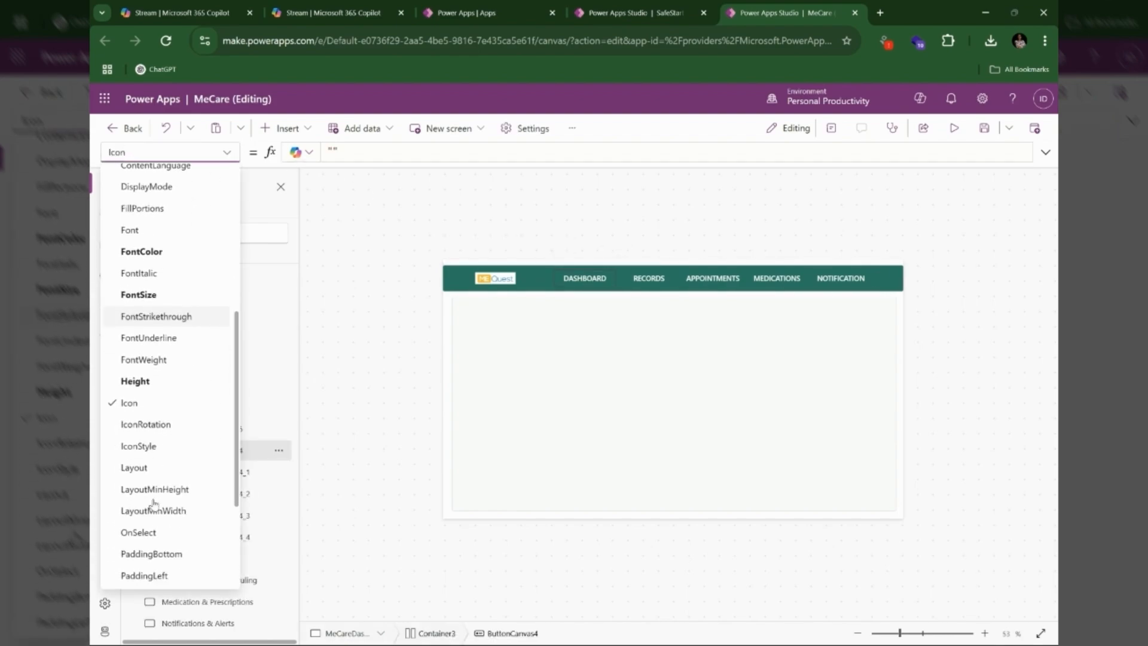
{"action": "left_click", "coordinate": [139, 532]}
{"action": "left_click", "coordinate": [375, 154]}
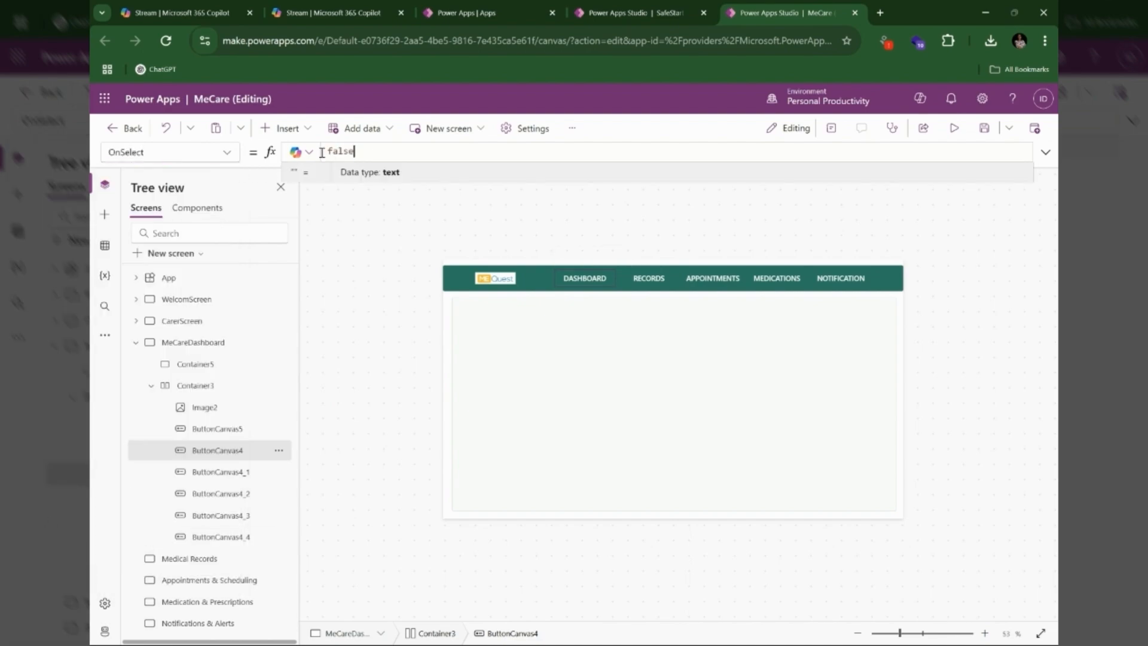
{"action": "key", "text": "ctrl+a"}
{"action": "type", "text": "Na"}
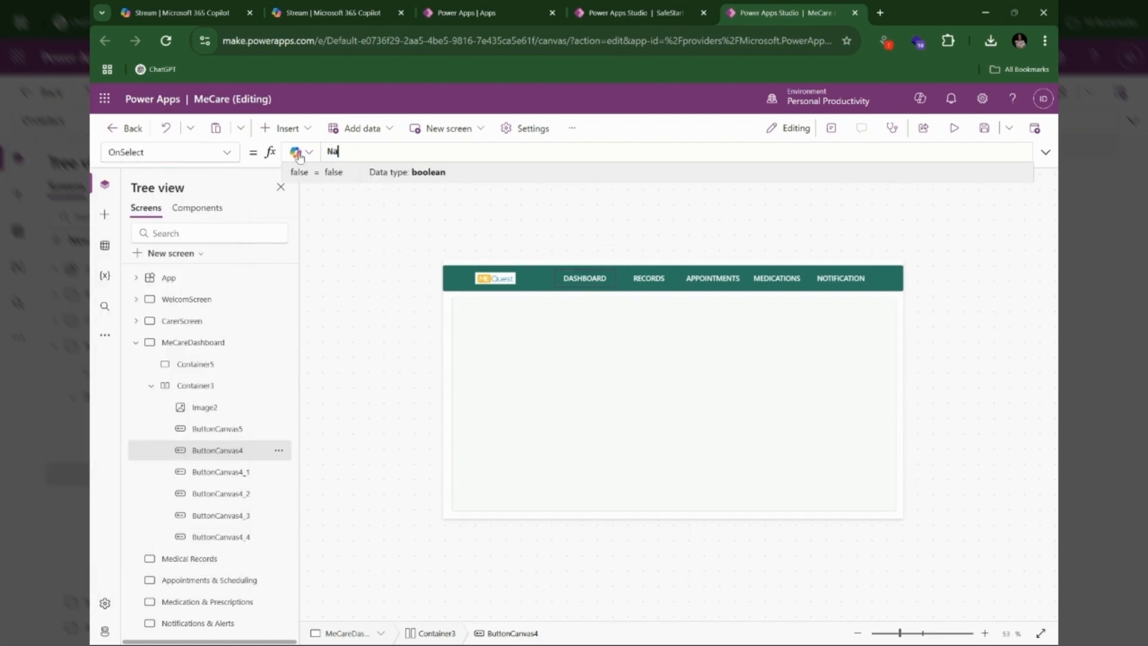
Extend the DASHBOARD button's OnSelect formula to a Navigate call with the MeCareDashboard screen as its target.
{"action": "left_click", "coordinate": [338, 102]}
{"action": "key", "text": "ctrl+plus"}
{"action": "key", "text": "ctrl+plus"}
{"action": "key", "text": "ctrl+plus"}
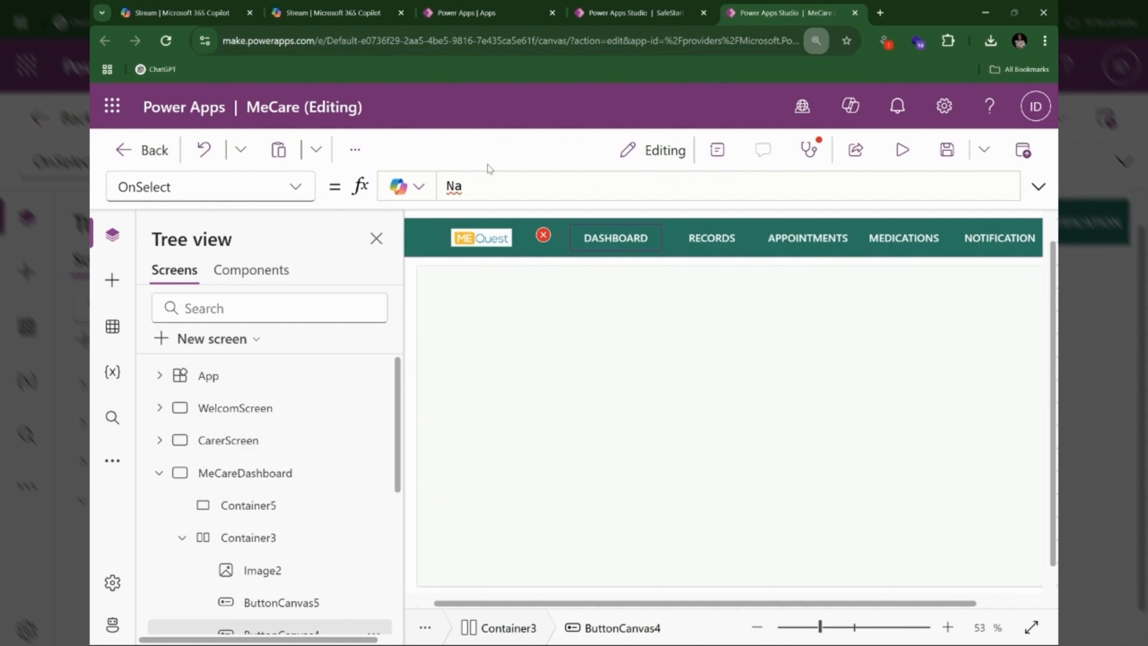
{"action": "left_click", "coordinate": [469, 190]}
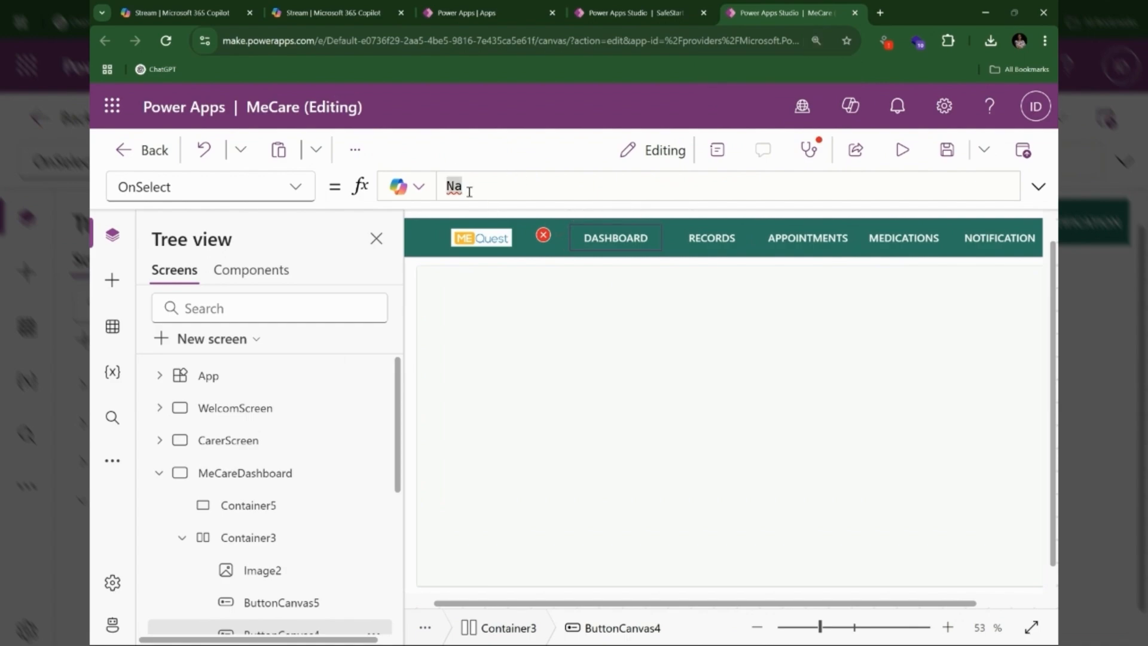
{"action": "type", "text": "v"}
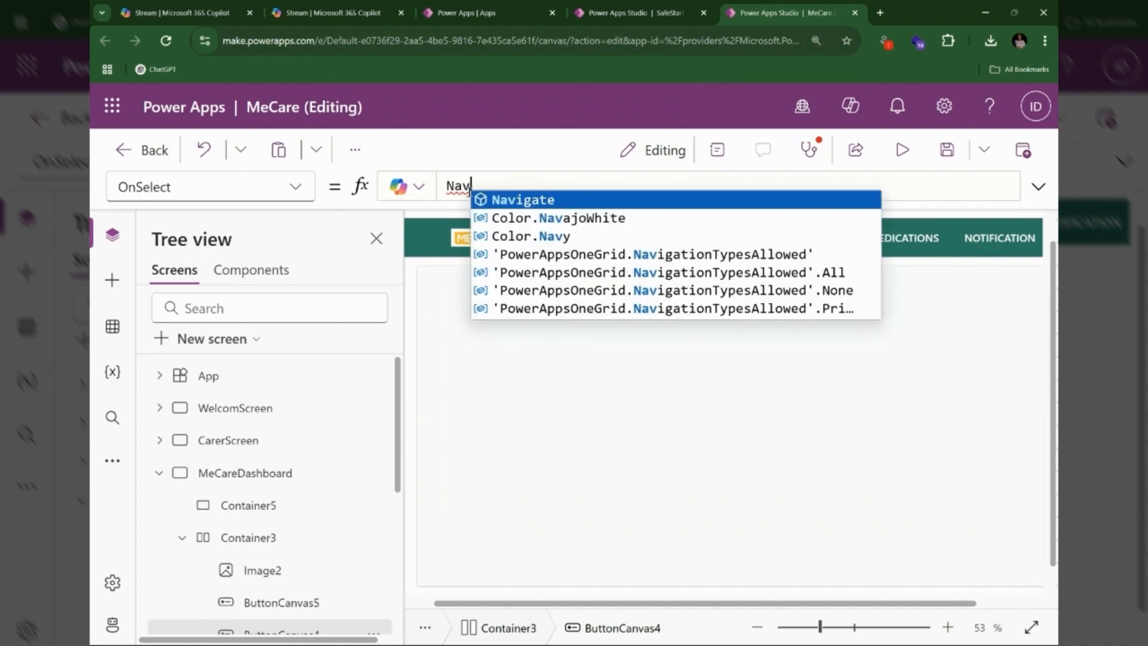
{"action": "left_click", "coordinate": [509, 201]}
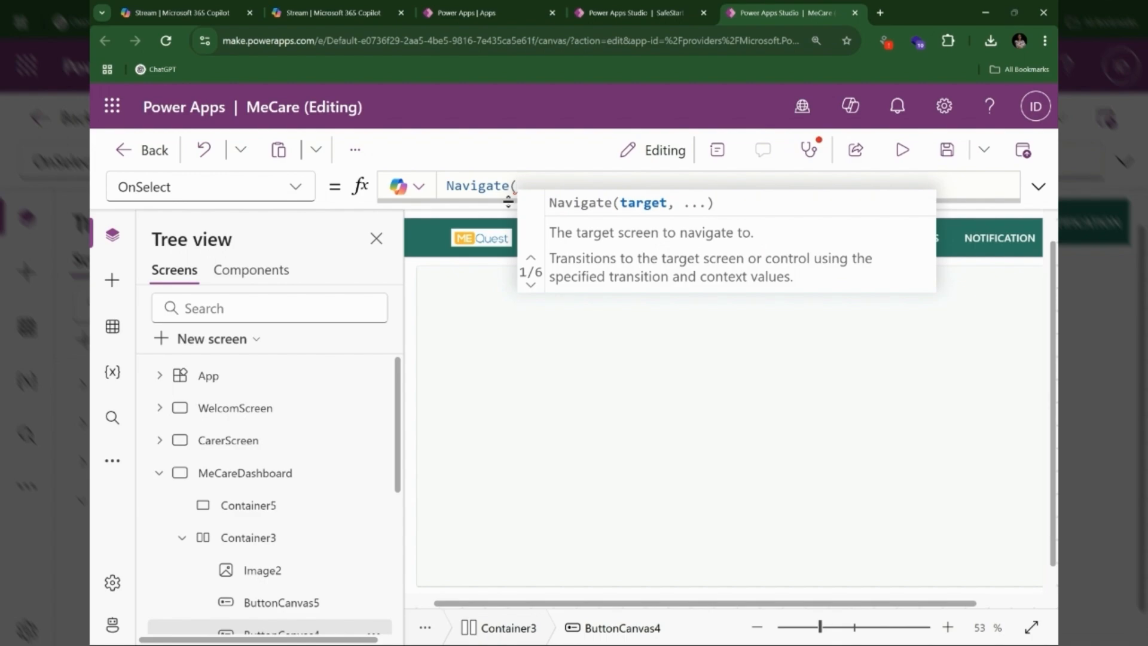
{"action": "scroll", "coordinate": [333, 531], "scroll_direction": "down", "scroll_amount": 5}
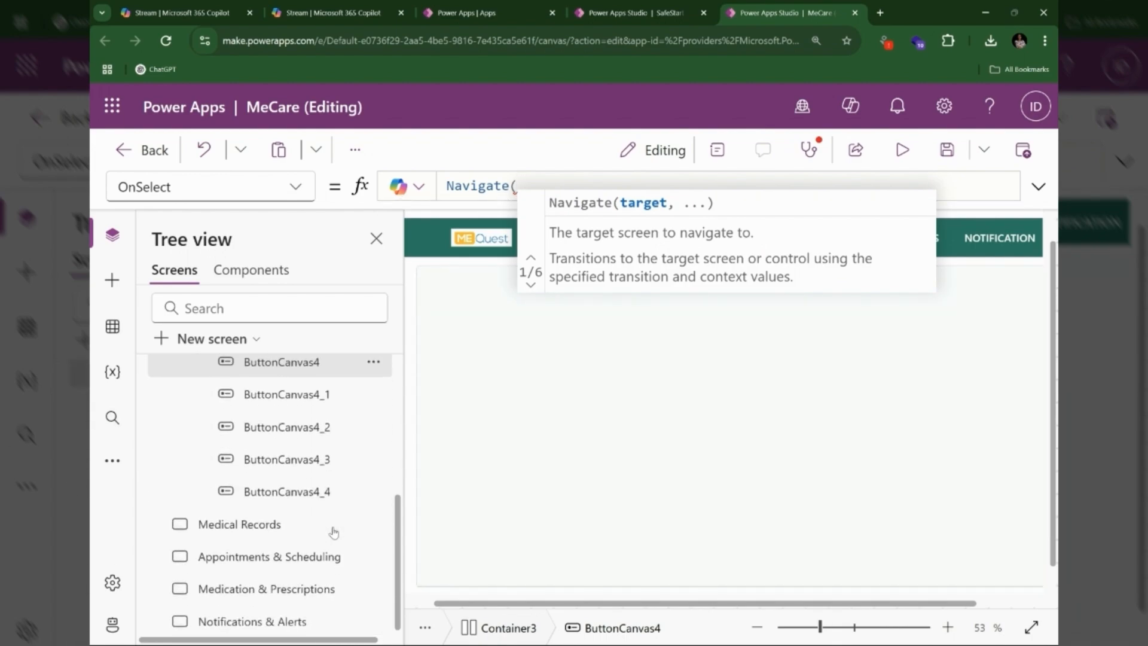
{"action": "scroll", "coordinate": [333, 531], "scroll_direction": "up", "scroll_amount": 5}
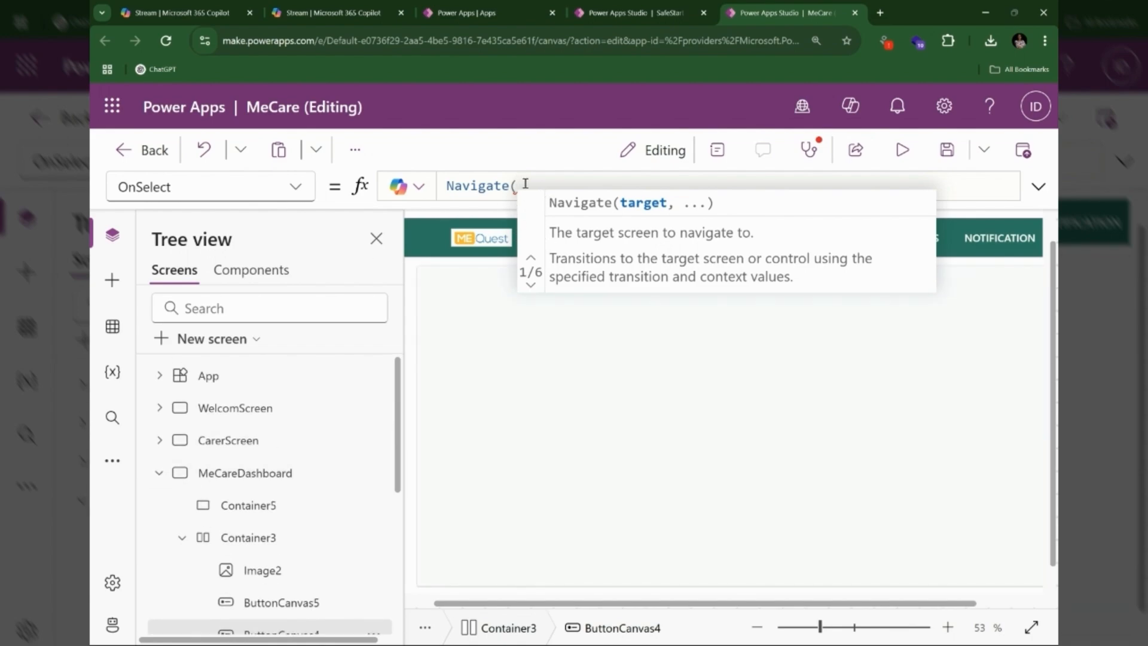
{"action": "type", "text": "Me"}
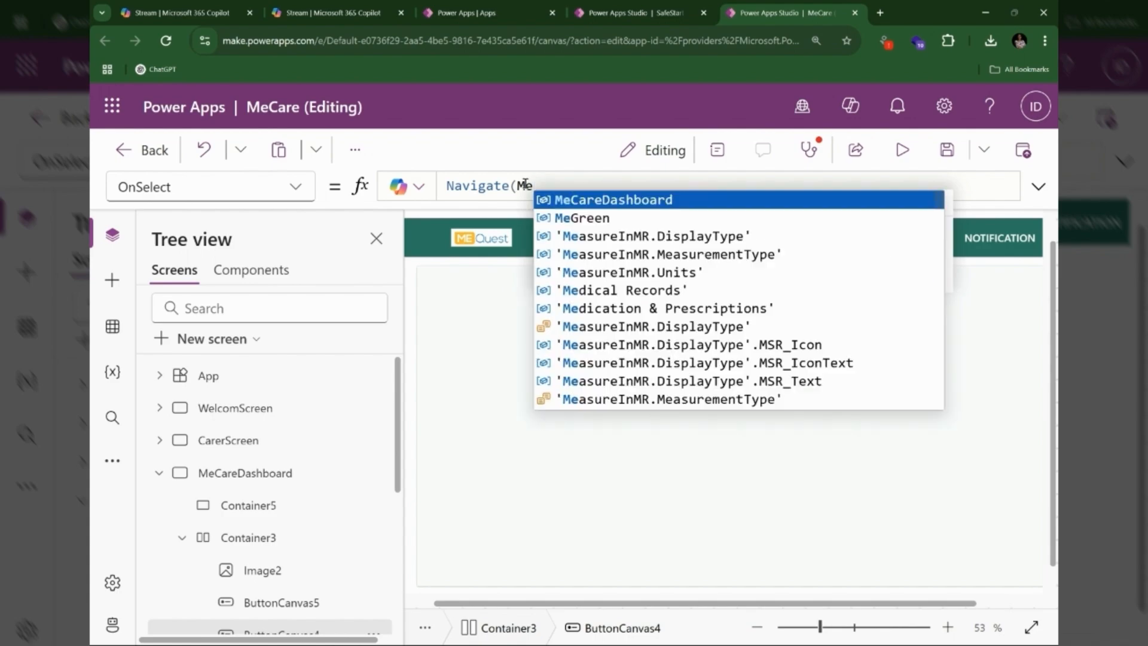
{"action": "left_click", "coordinate": [574, 200]}
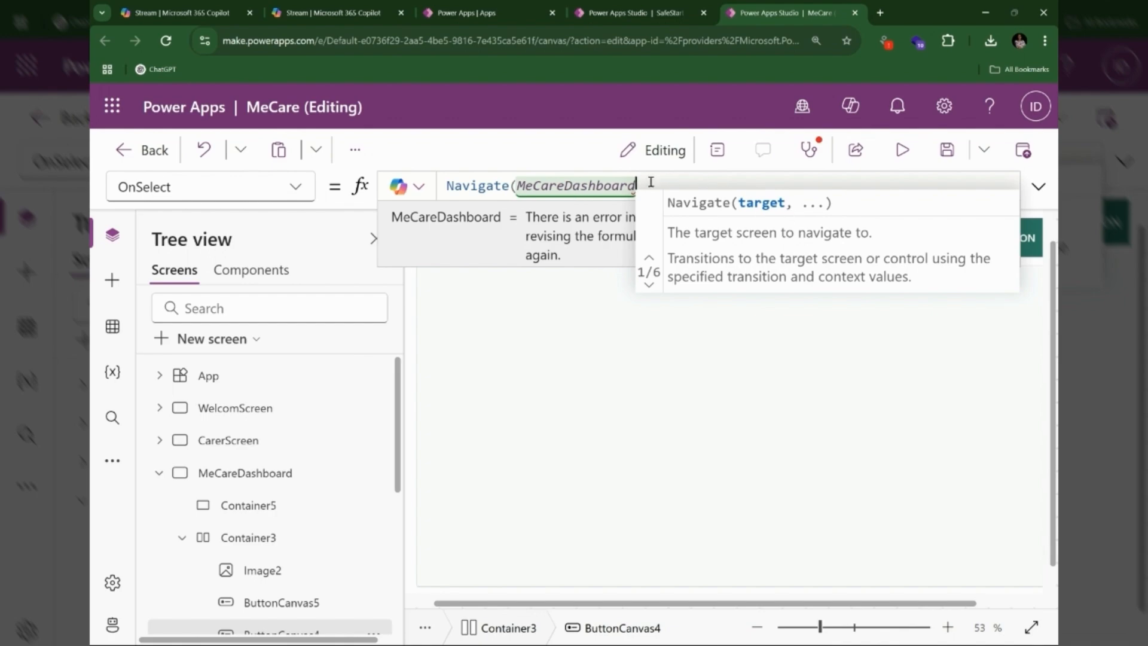
Add ScreenTransition.CoverRight as the second argument of the DASHBOARD button's Navigate call and close the parenthesis.
{"action": "type", "text": ",ScreenTransition.CoverRight"}
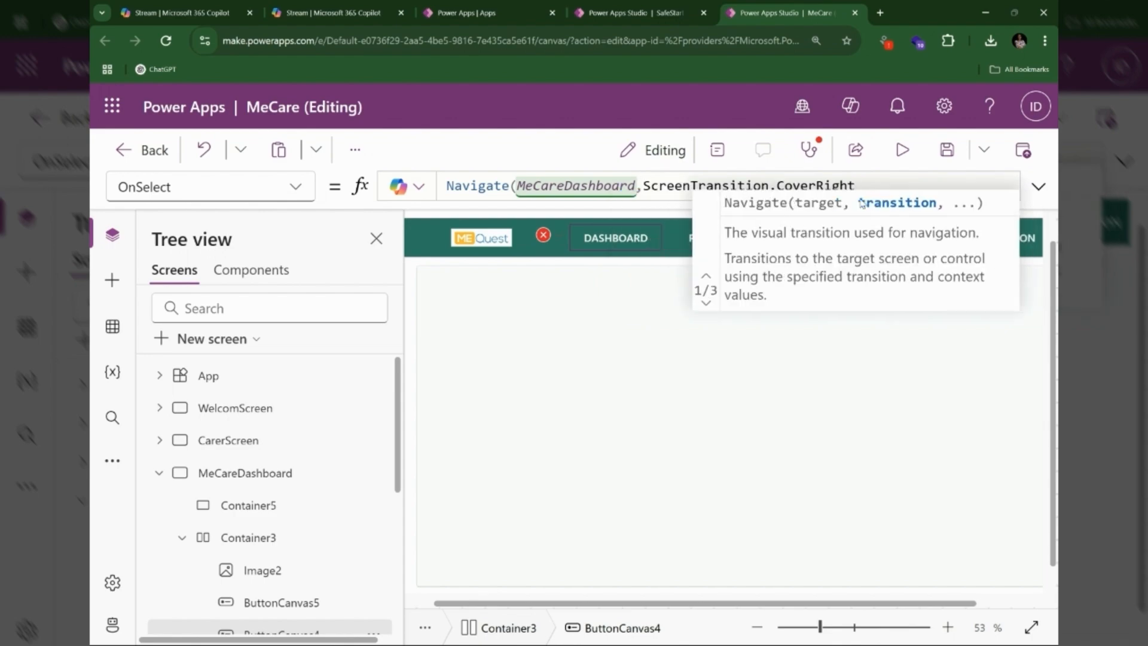
{"action": "type", "text": ")"}
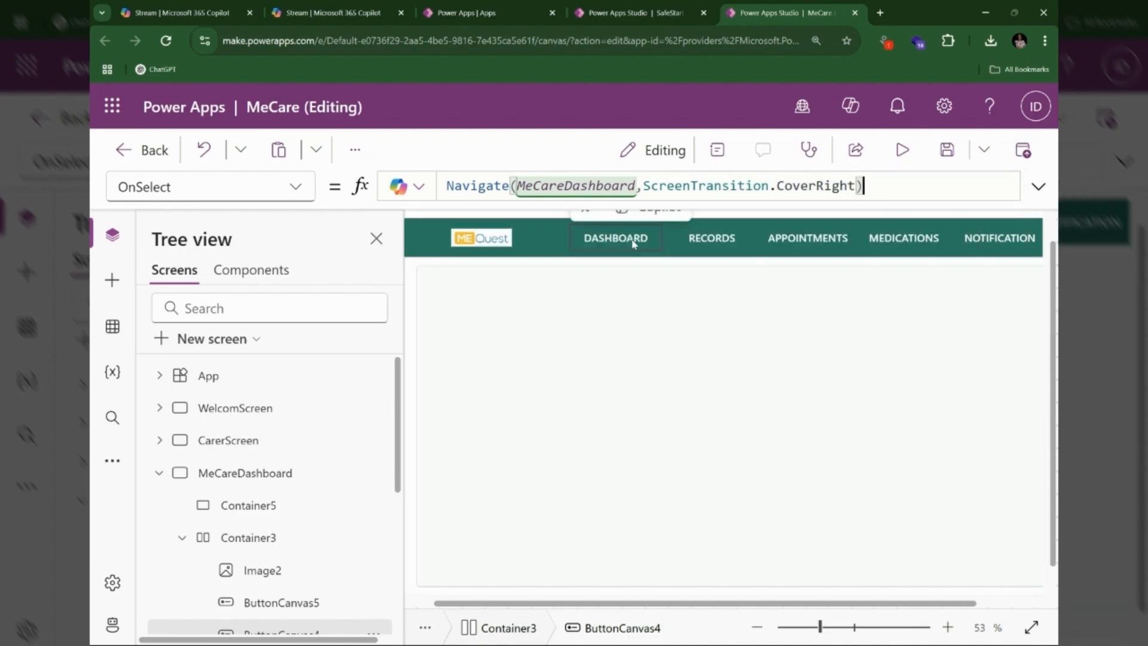
{"action": "double_click", "coordinate": [645, 185]}
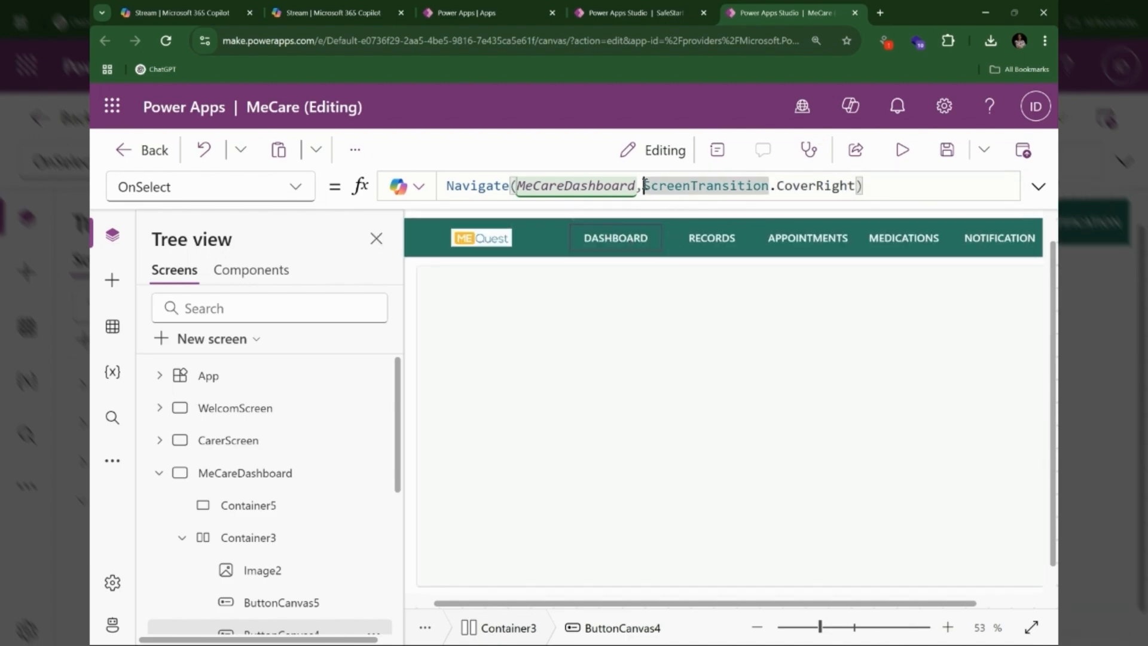
Set the RECORDS button's OnSelect formula to Navigate('Medical Records',ScreenTransition.CoverRight).
{"action": "left_click", "coordinate": [699, 239]}
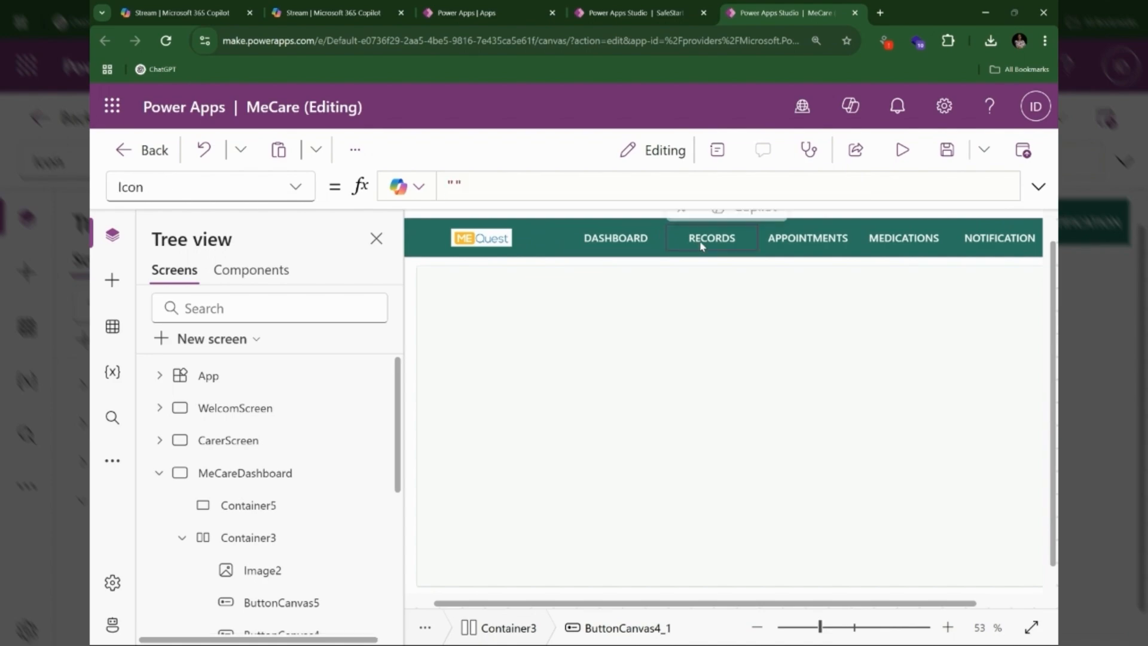
{"action": "left_click", "coordinate": [302, 189]}
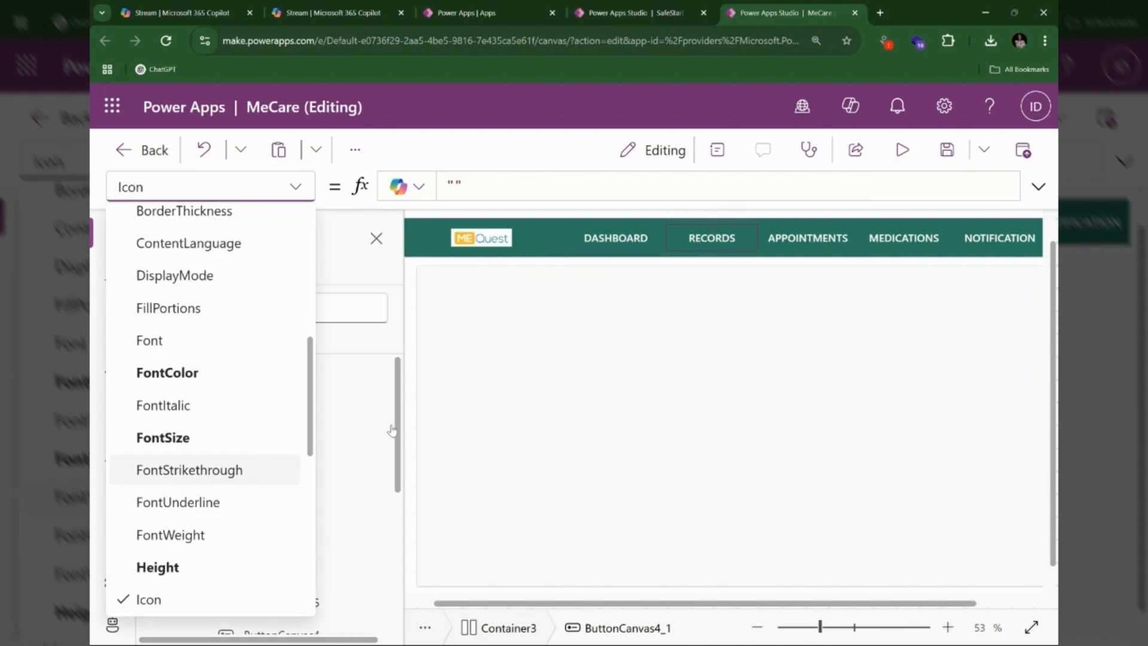
{"action": "scroll", "coordinate": [178, 447], "scroll_direction": "down", "scroll_amount": 5}
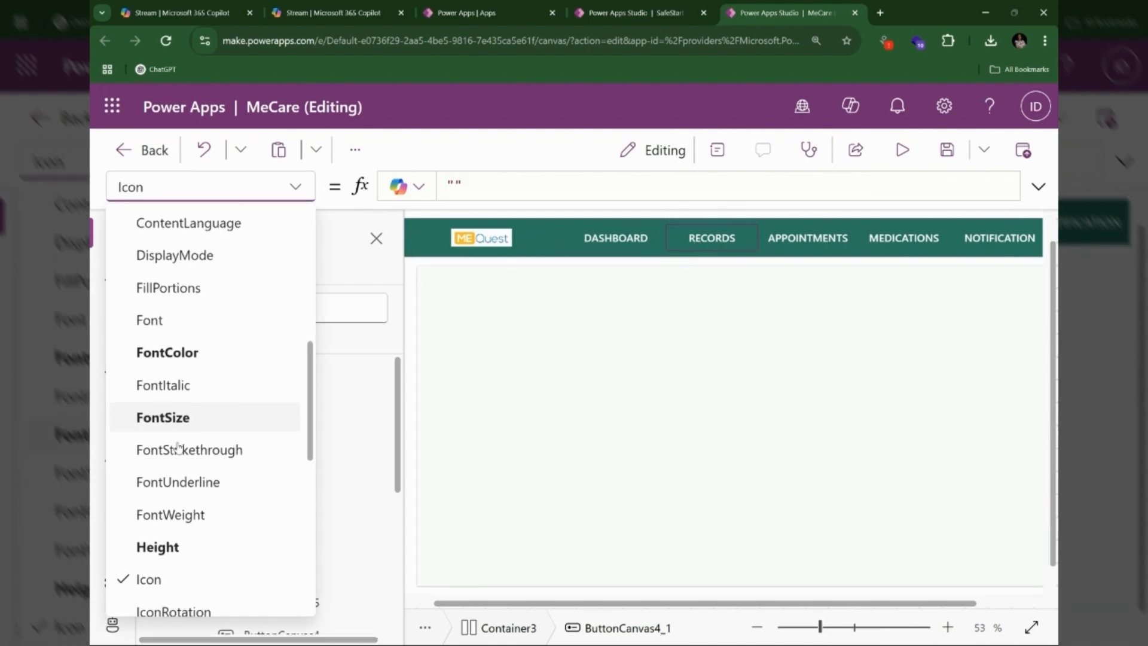
{"action": "left_click", "coordinate": [174, 444]}
{"action": "left_click", "coordinate": [531, 184]}
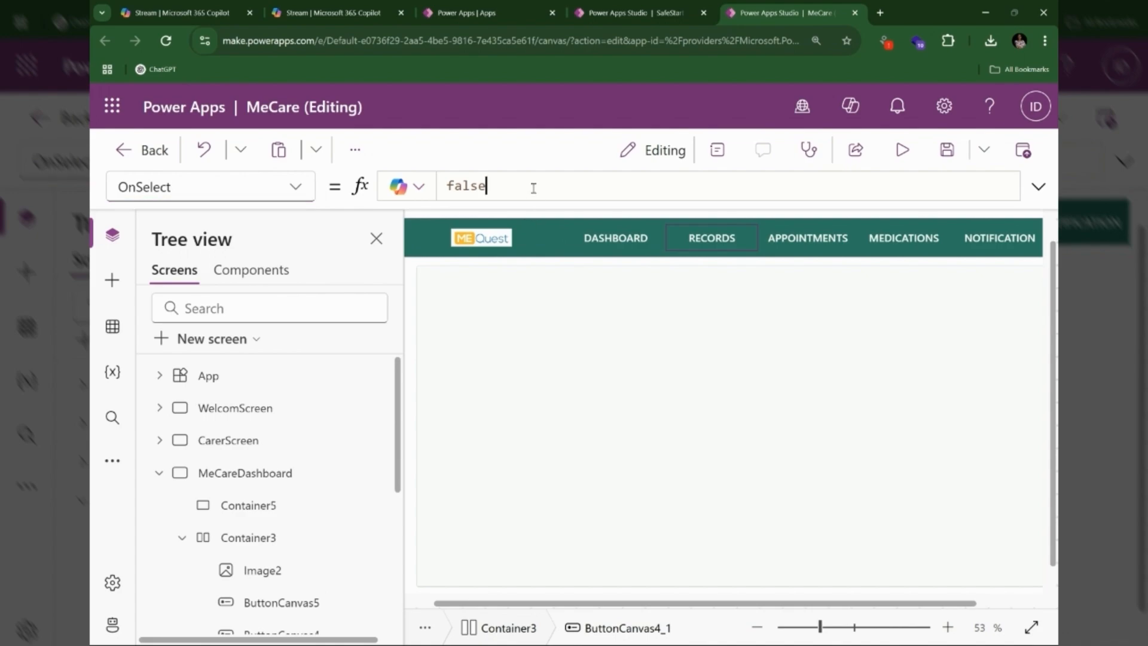
{"action": "key", "text": "ctrl+a"}
{"action": "type", "text": "Navigate(MeCareDashboard,ScreenTransition.CoverRight)"}
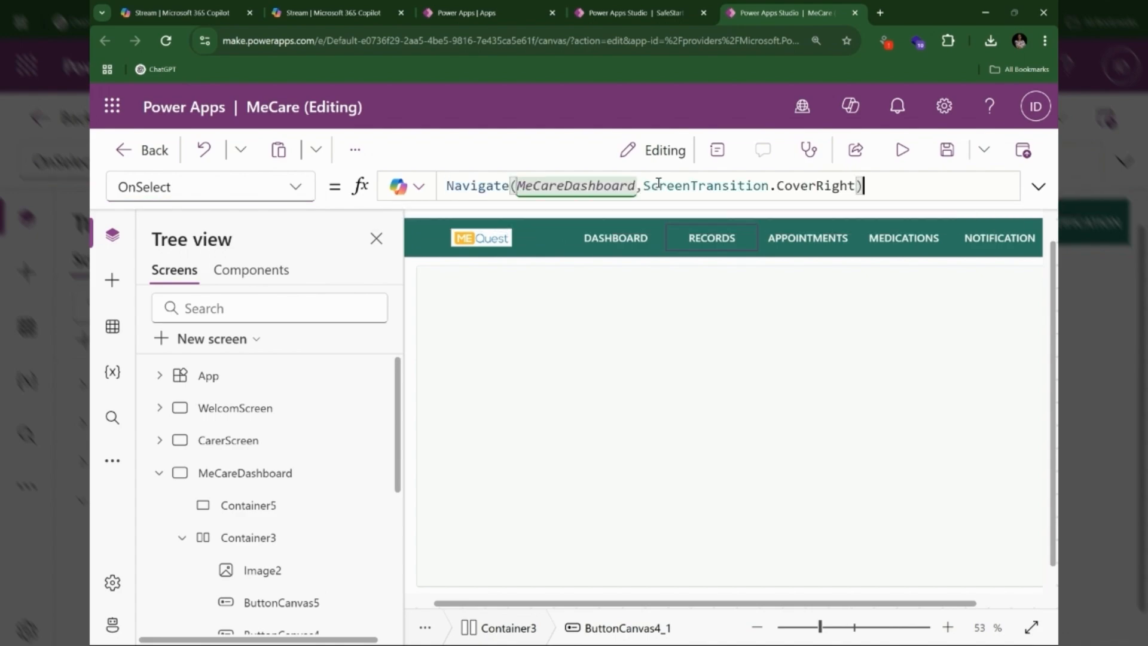
{"action": "left_click_drag", "start_coordinate": [636, 184], "coordinate": [521, 186]}
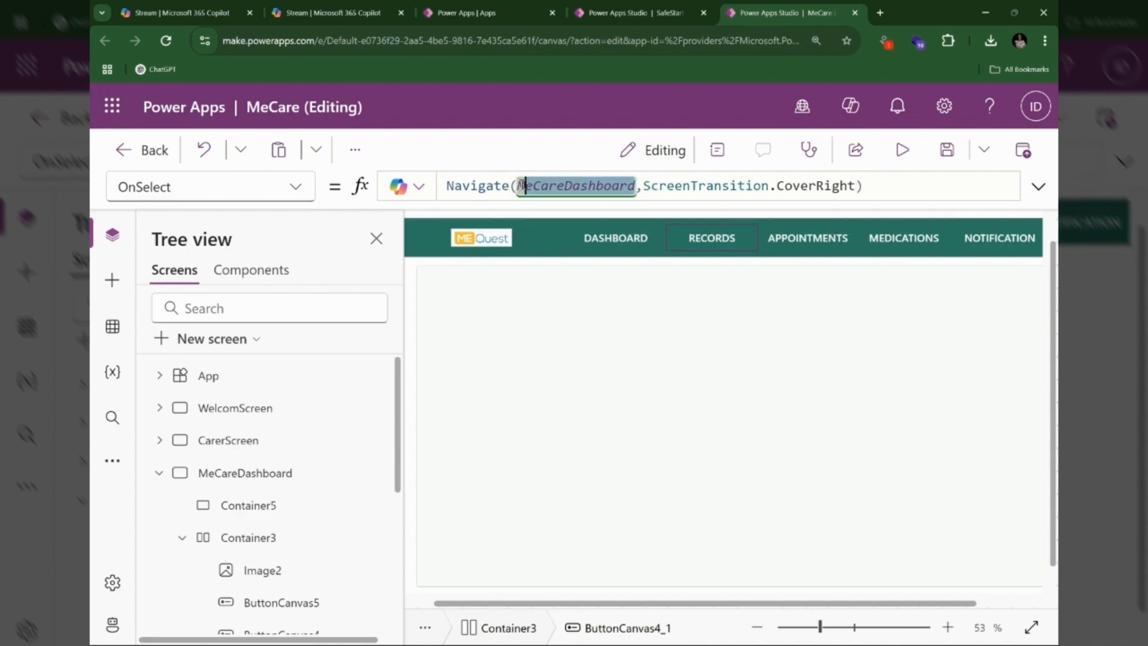
{"action": "type", "text": "Me"}
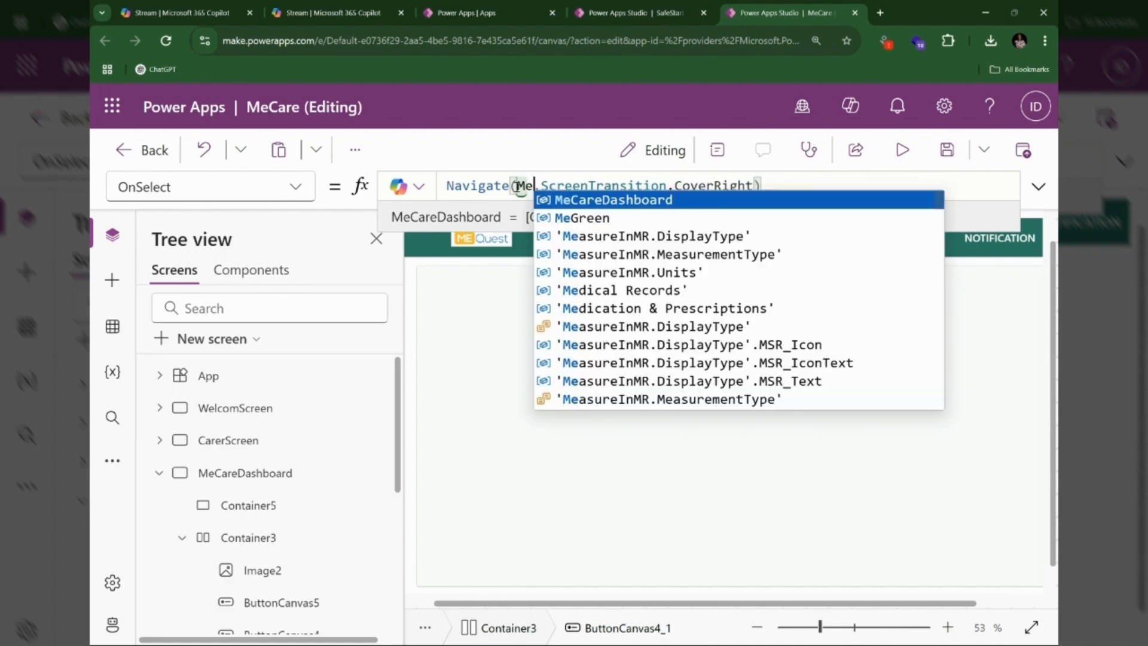
{"action": "left_click", "coordinate": [613, 293]}
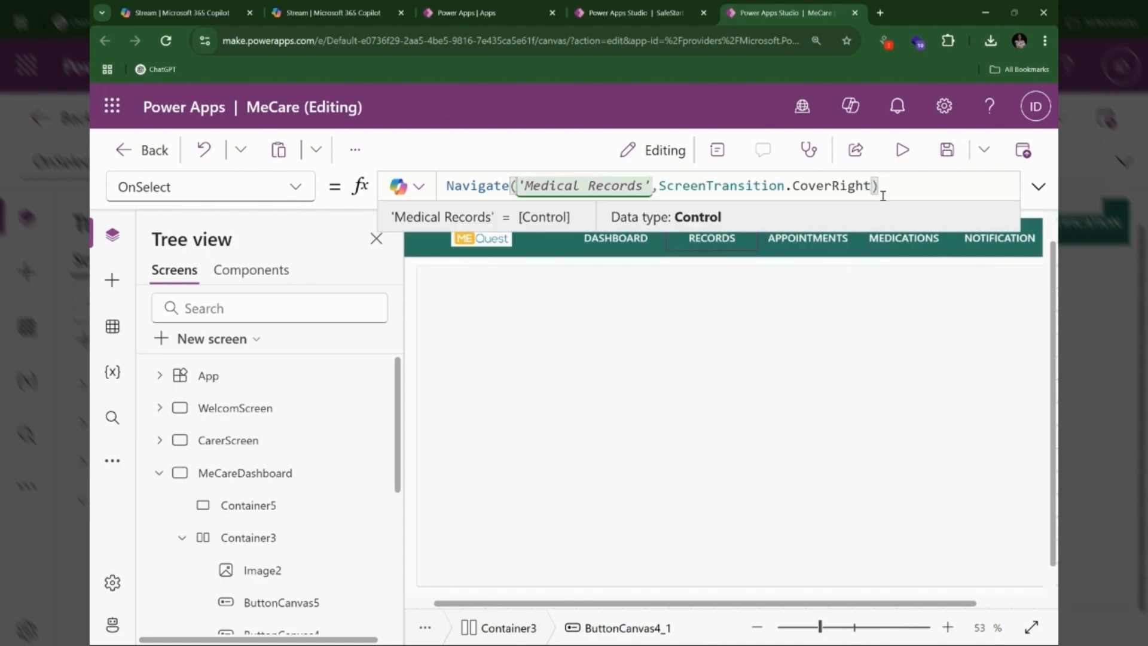
Set the APPOINTMENTS button's OnSelect formula to Navigate('Appointments & Scheduling',ScreenTransition.CoverRight).
{"action": "left_click", "coordinate": [811, 245]}
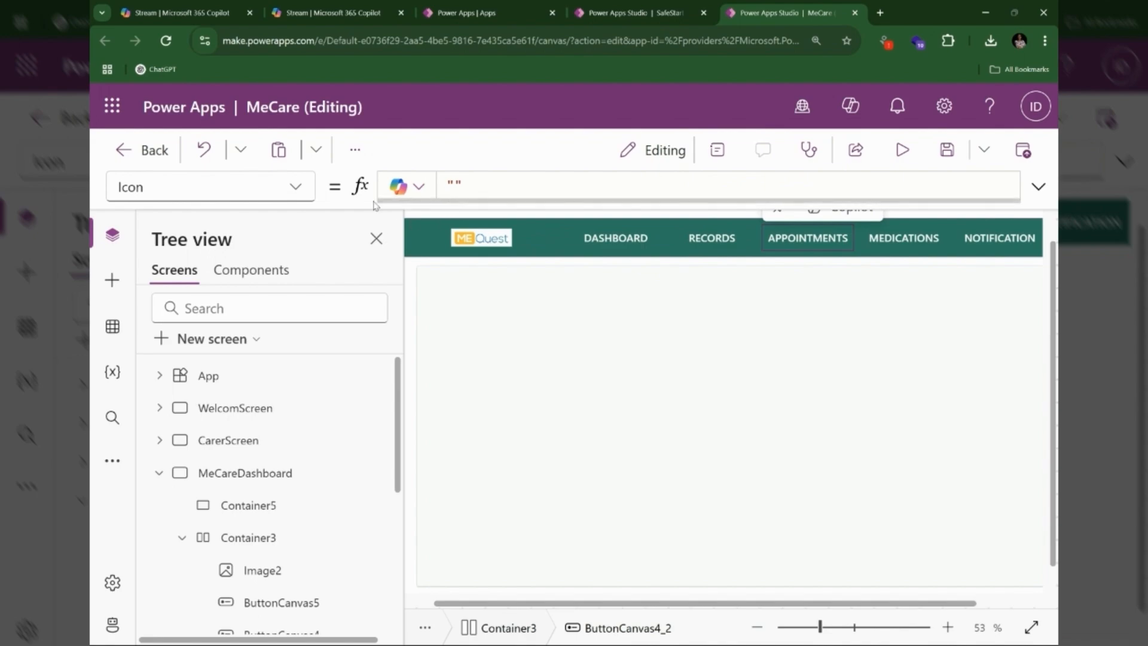
{"action": "left_click", "coordinate": [296, 188]}
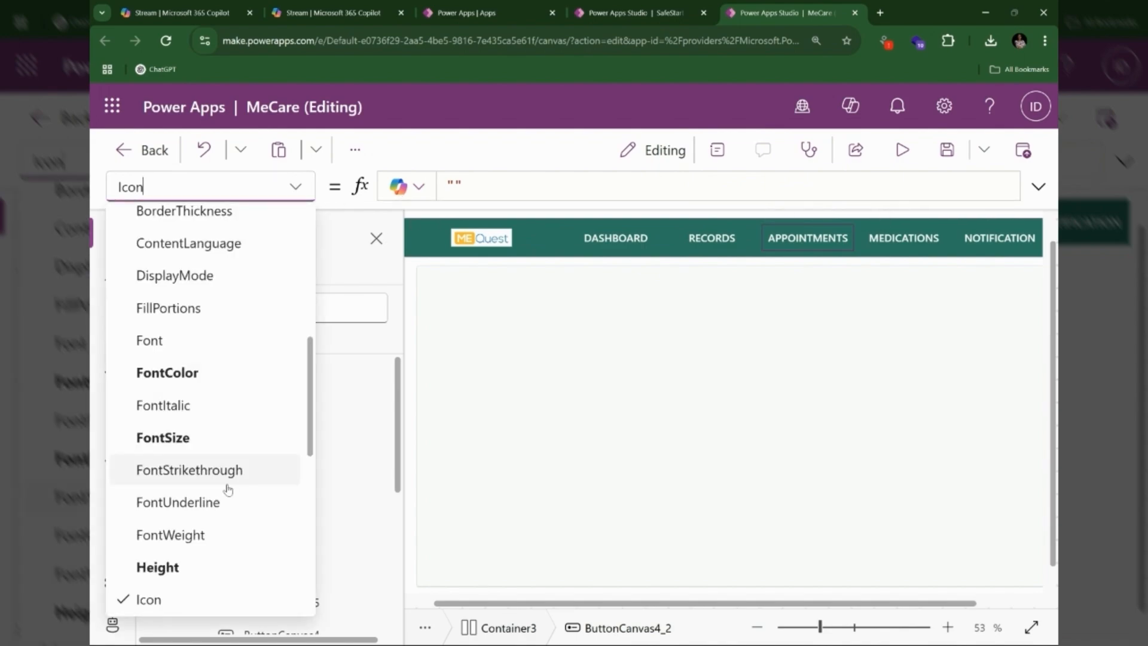
{"action": "scroll", "coordinate": [226, 488], "scroll_direction": "down", "scroll_amount": 5}
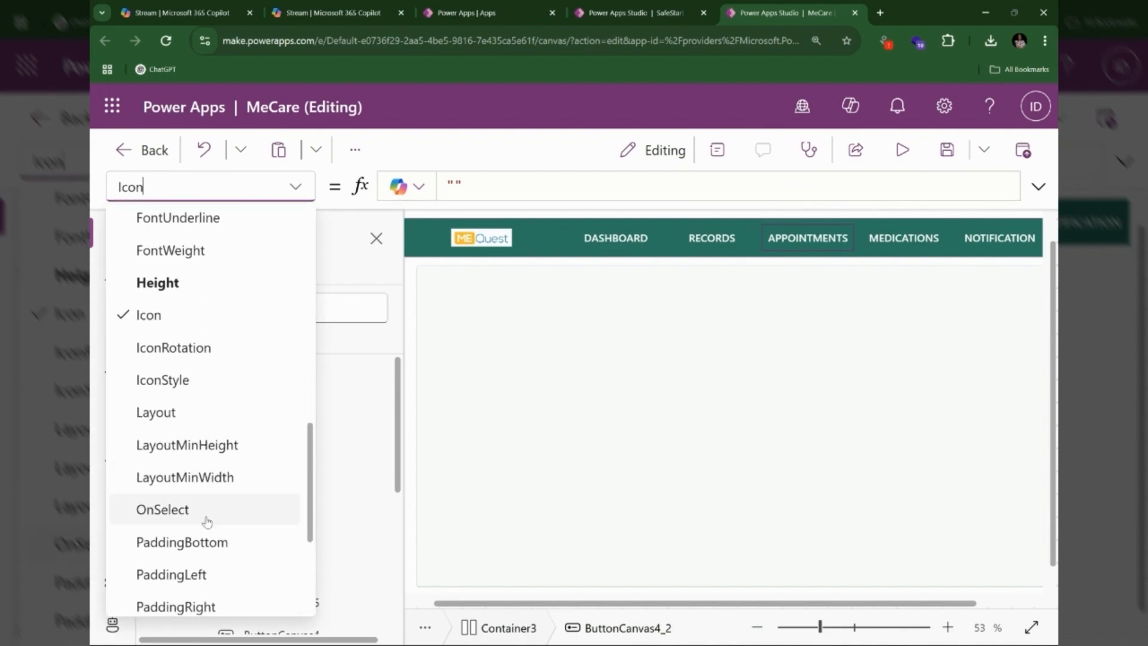
{"action": "left_click", "coordinate": [206, 512]}
{"action": "left_click", "coordinate": [494, 185]}
{"action": "double_click", "coordinate": [499, 184]}
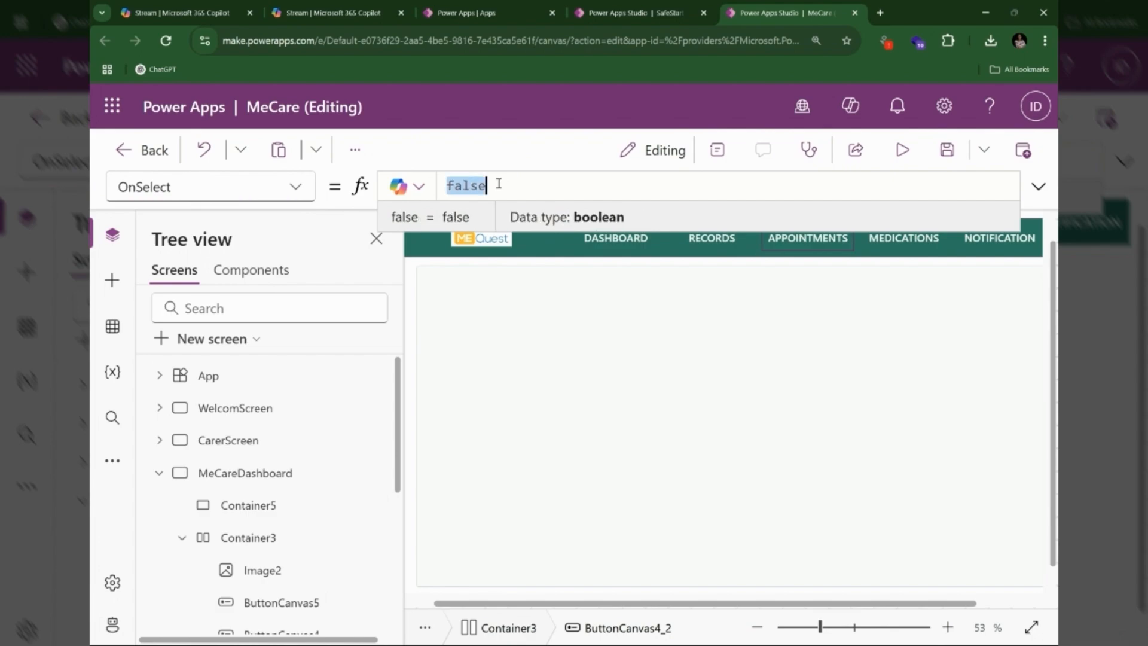
{"action": "type", "text": "Navigate(MeCareDashboard,ScreenTransition.CoverRight)"}
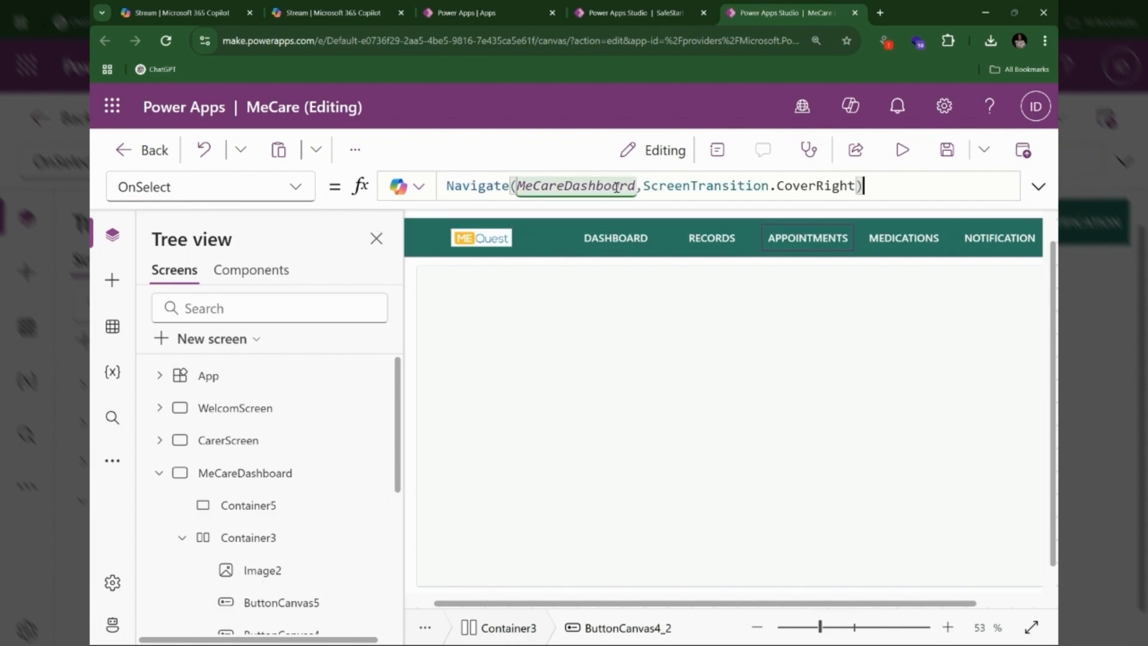
{"action": "left_click_drag", "start_coordinate": [638, 186], "coordinate": [511, 187]}
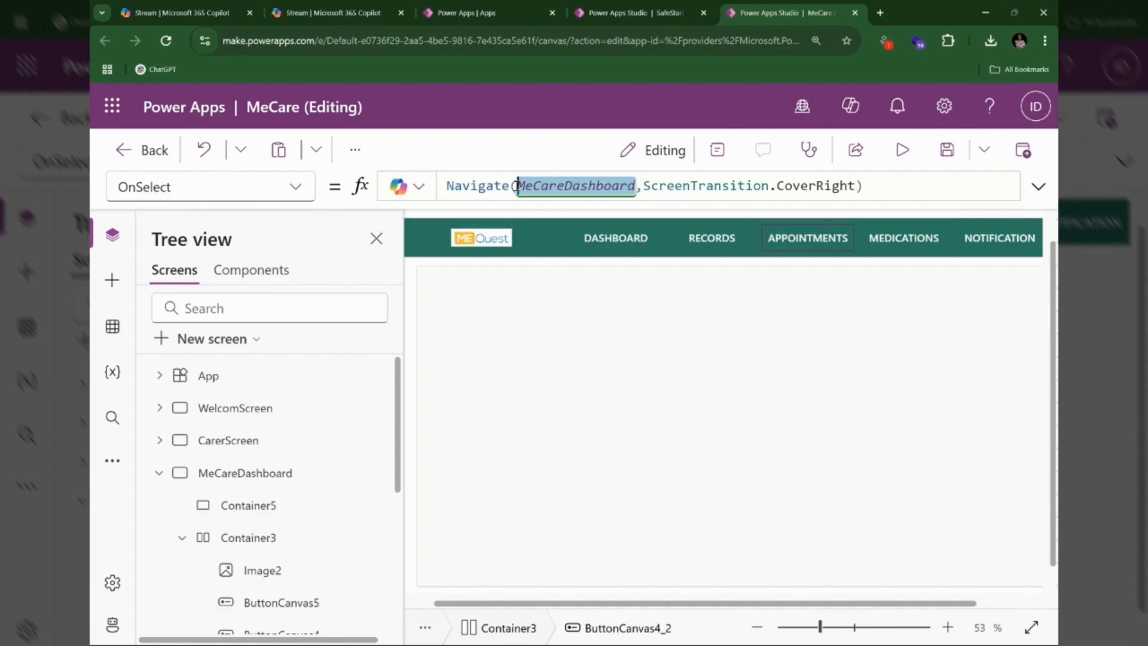
{"action": "type", "text": "A"}
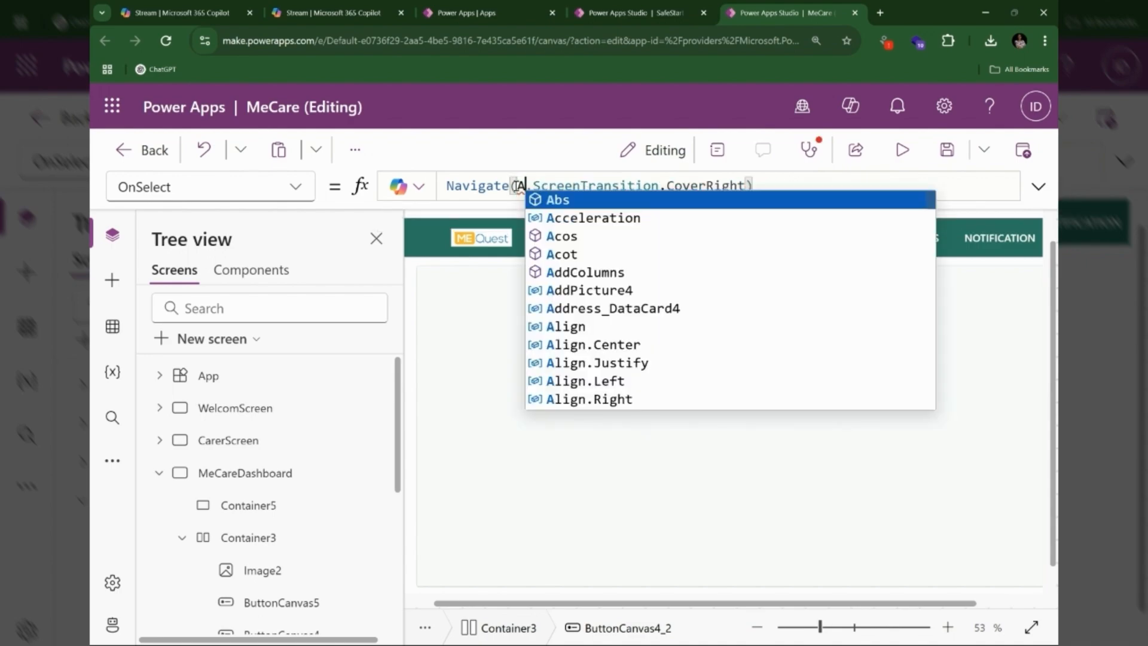
{"action": "type", "text": "pp"}
{"action": "left_click", "coordinate": [608, 217]}
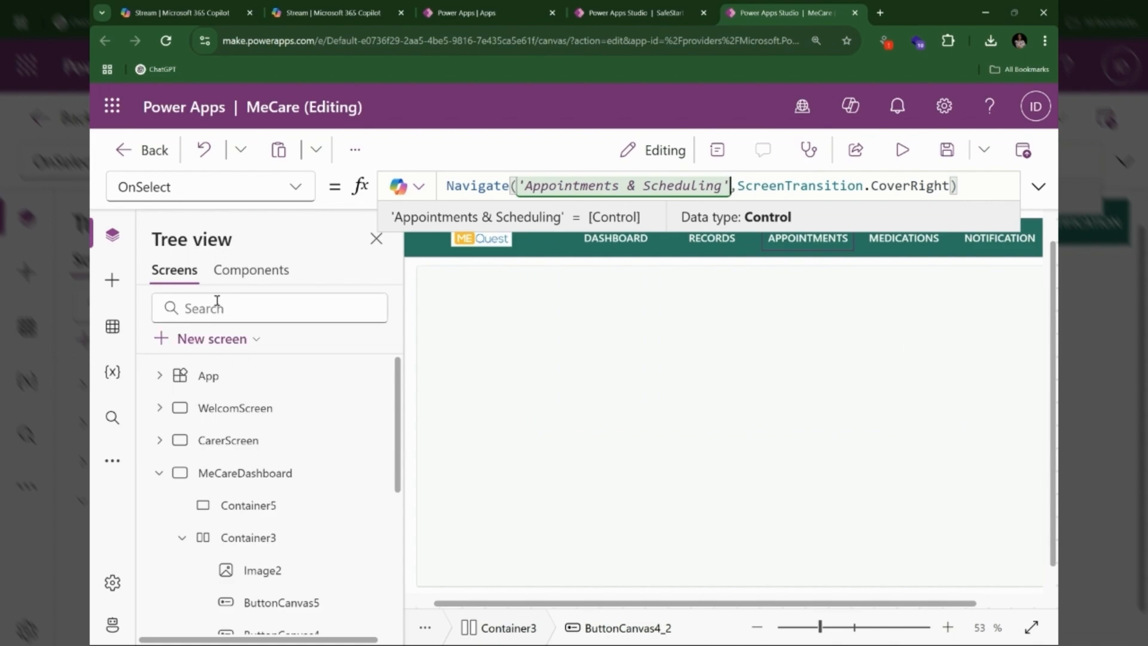
Set the MEDICATIONS button's OnSelect formula to Navigate('Medication & Prescriptions',ScreenTransition.CoverRight) and collapse the MeCareDashboard screen's contents.
{"action": "left_click", "coordinate": [160, 476]}
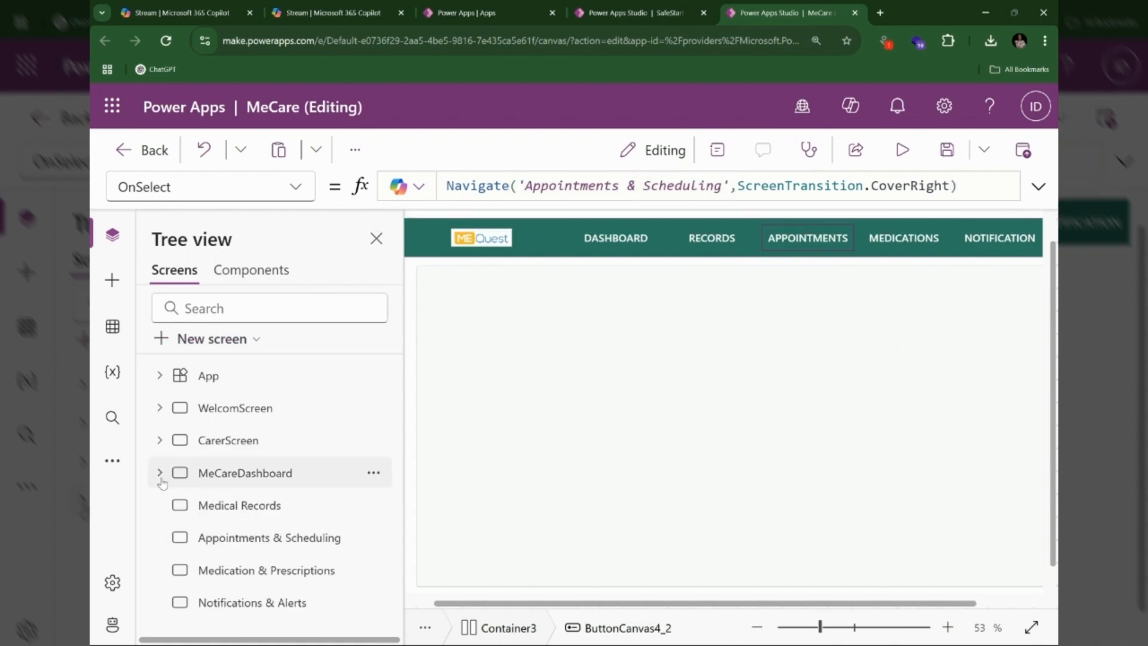
{"action": "left_click", "coordinate": [160, 472]}
{"action": "left_click", "coordinate": [904, 238]}
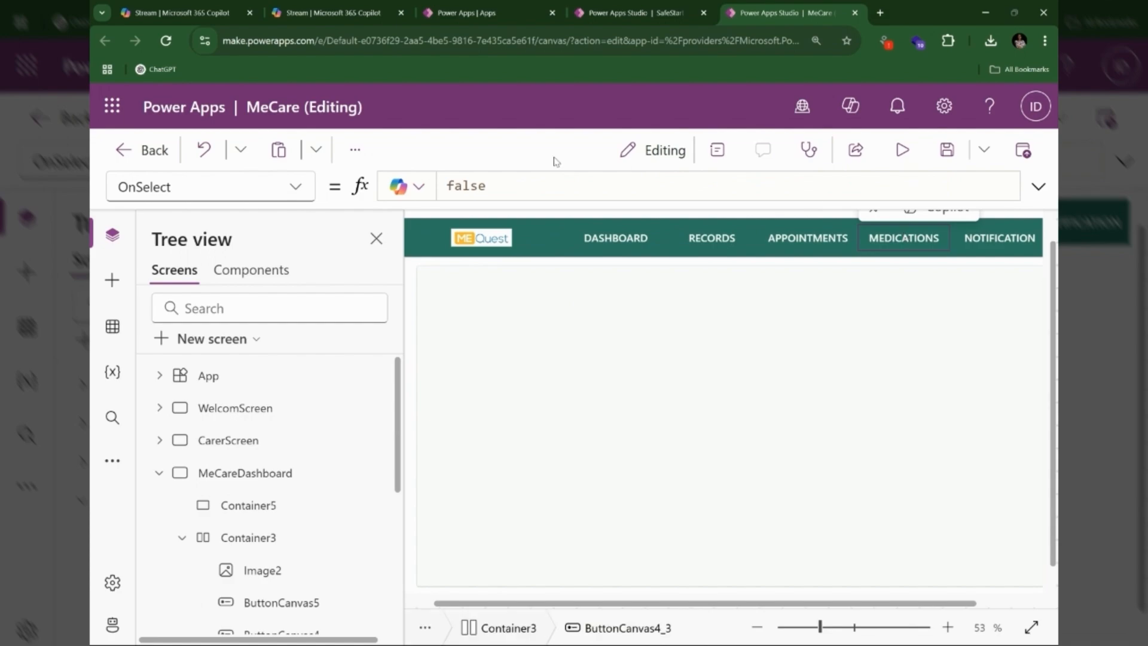
{"action": "left_click_drag", "start_coordinate": [510, 183], "coordinate": [423, 189]}
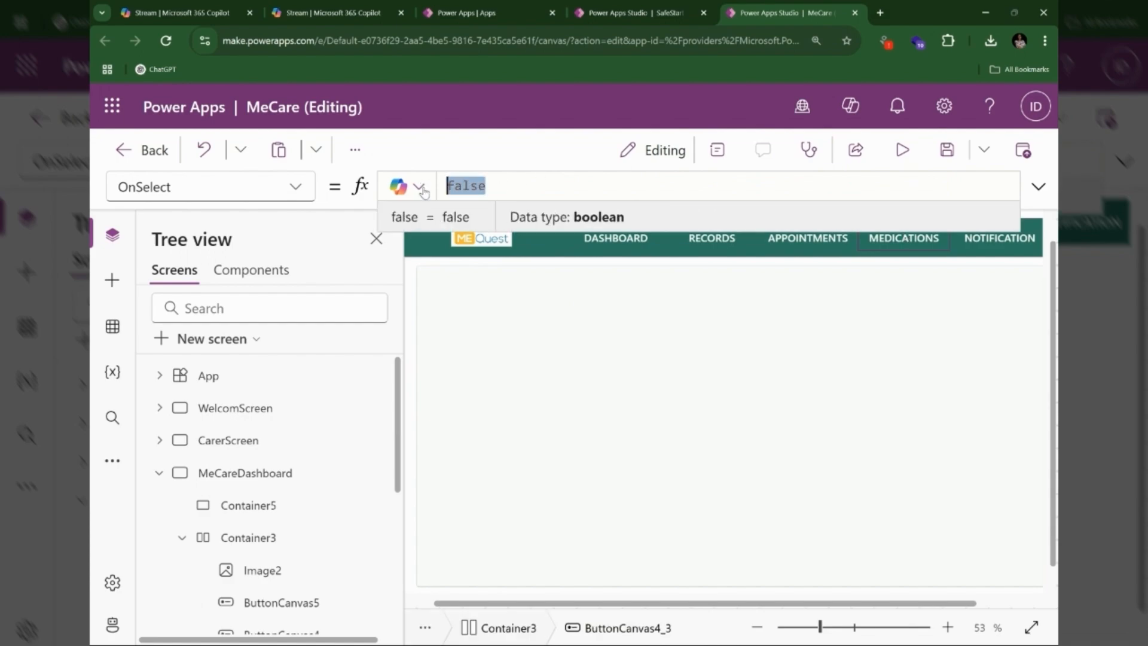
{"action": "type", "text": "Navigate(MeCareDashboard,ScreenTransition.CoverRight)"}
{"action": "double_click", "coordinate": [576, 185]}
{"action": "left_click_drag", "start_coordinate": [517, 186], "coordinate": [636, 185]}
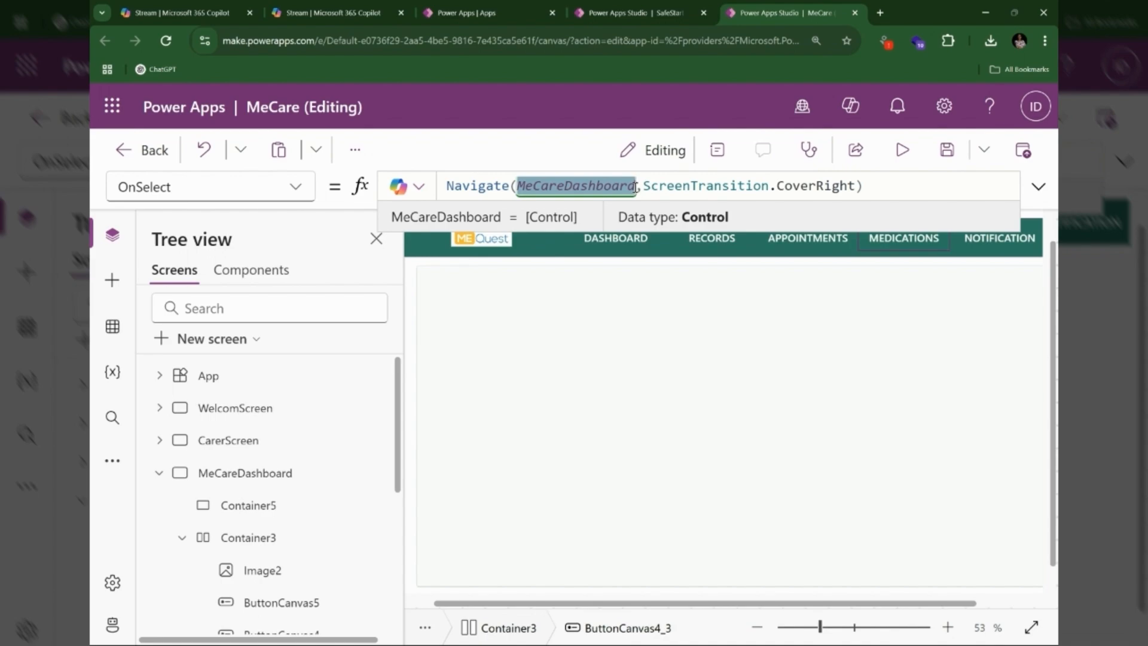
{"action": "type", "text": "Me"}
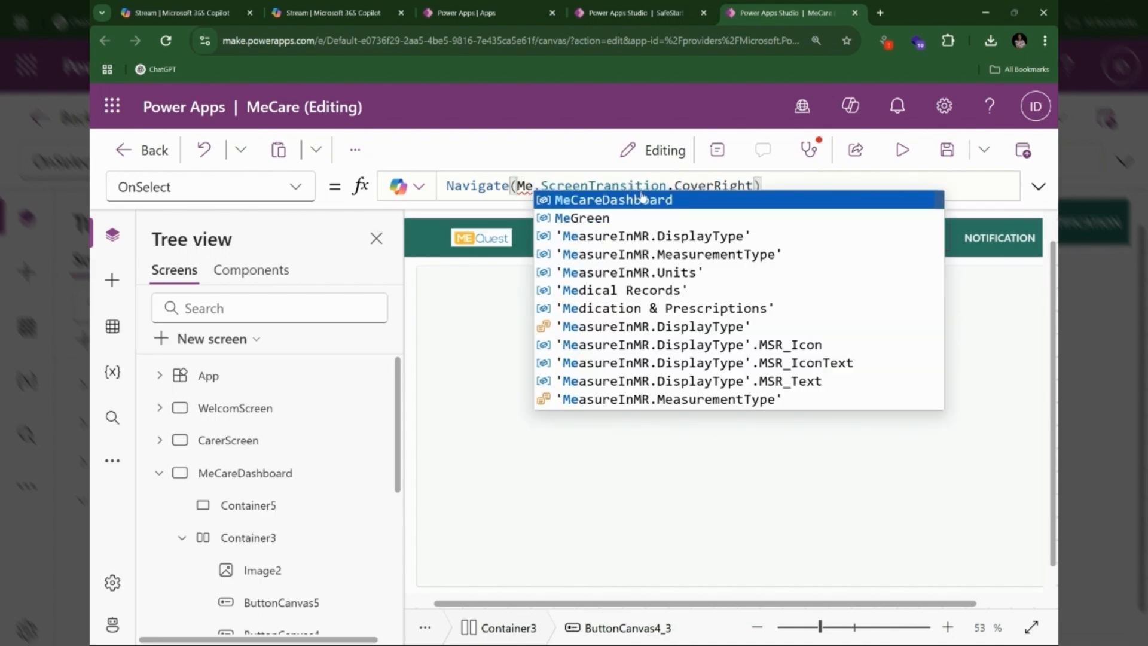
{"action": "type", "text": "d"}
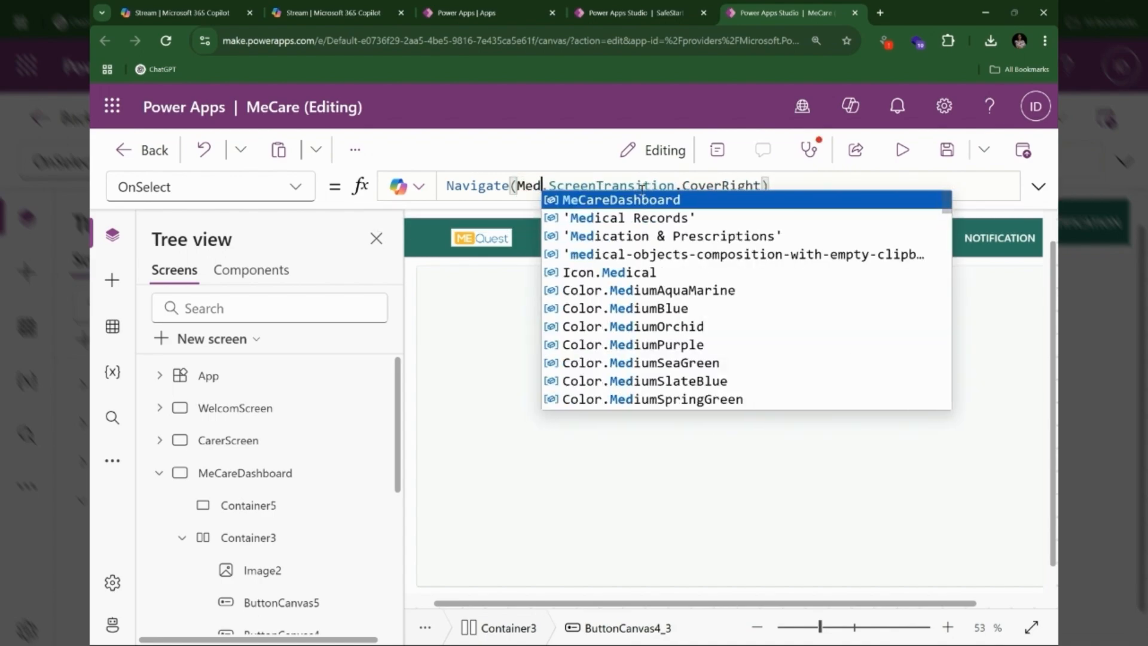
{"action": "left_click", "coordinate": [615, 235]}
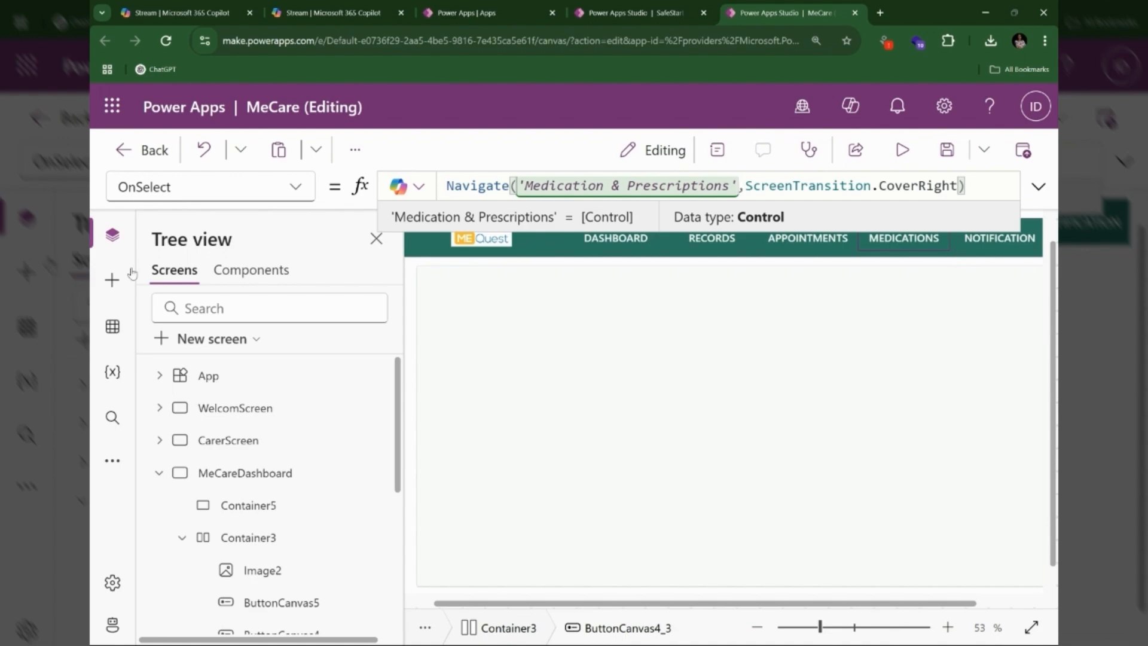
{"action": "left_click", "coordinate": [159, 474]}
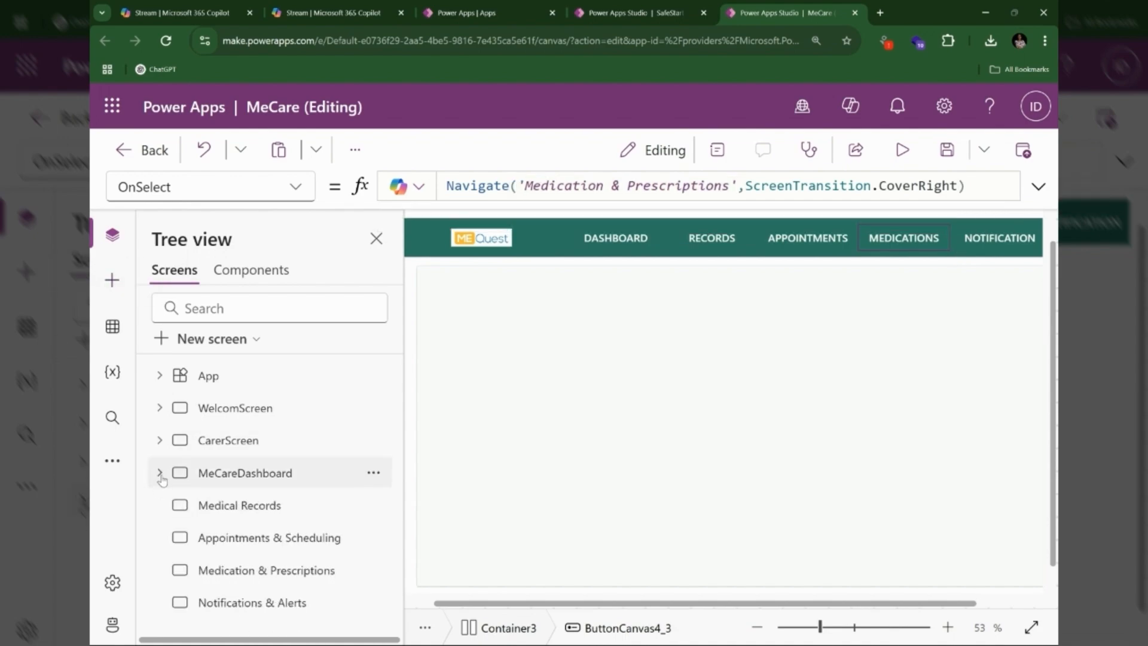
Set the NOTIFICATION button's OnSelect formula to Navigate('Notifications & Alerts',ScreenTransition.CoverRight).
{"action": "left_click", "coordinate": [161, 475]}
{"action": "left_click", "coordinate": [982, 238]}
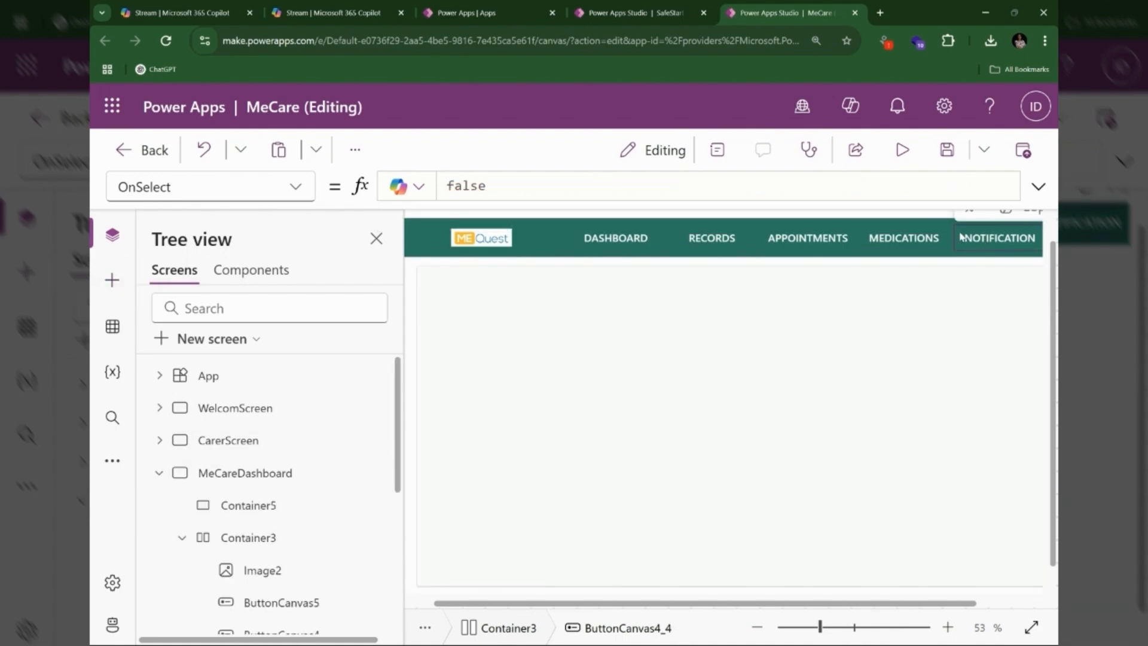
{"action": "double_click", "coordinate": [453, 186]}
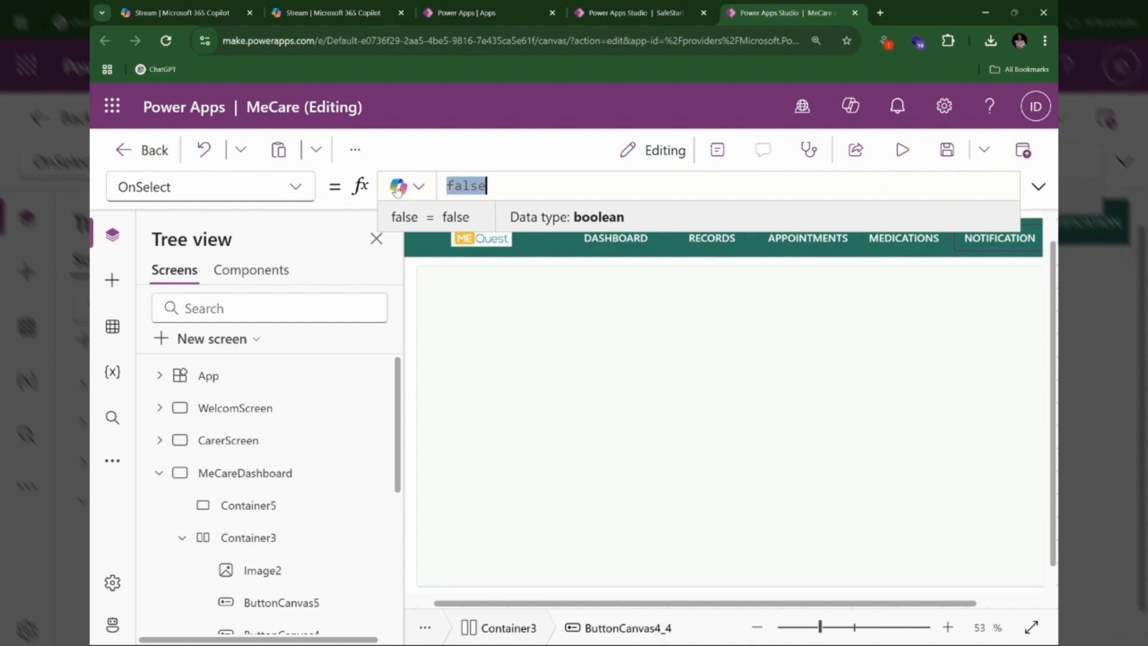
{"action": "type", "text": "Navigate(MeCareDashboard,ScreenTransition.CoverRight)"}
{"action": "left_click_drag", "start_coordinate": [516, 186], "coordinate": [637, 186]}
{"action": "type", "text": "No"}
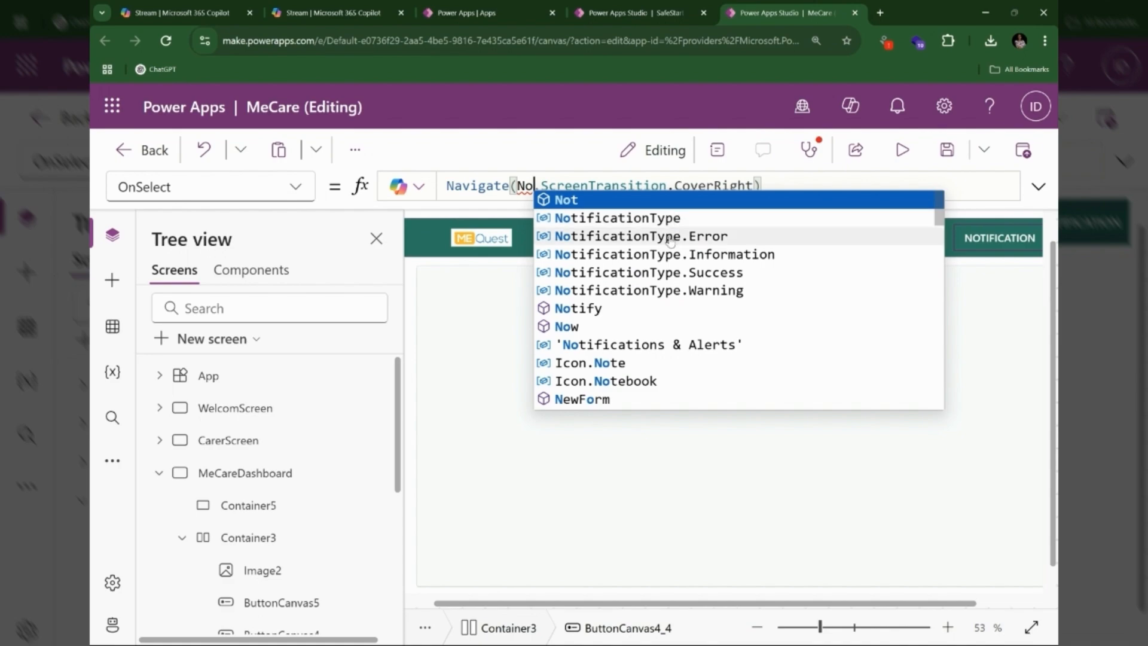
{"action": "left_click", "coordinate": [660, 344]}
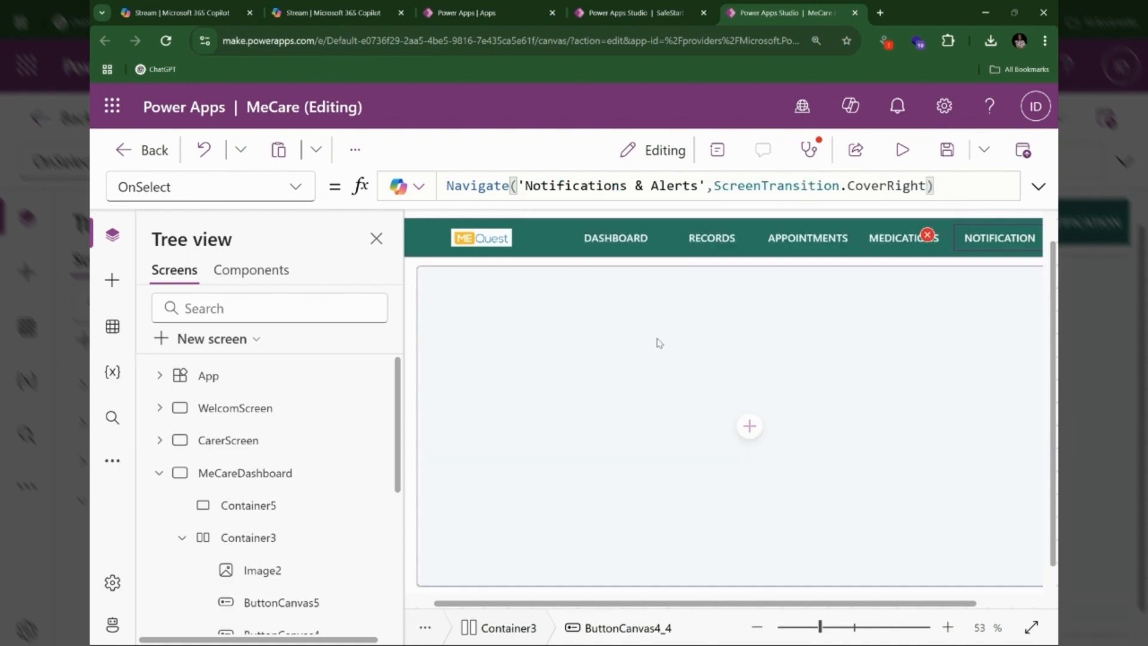
Set the OnSelect formula of the MEQuest logo in the navigation bar to Navigate(WelcomScreen,ScreenTransition.CoverRight).
{"action": "left_click", "coordinate": [757, 627]}
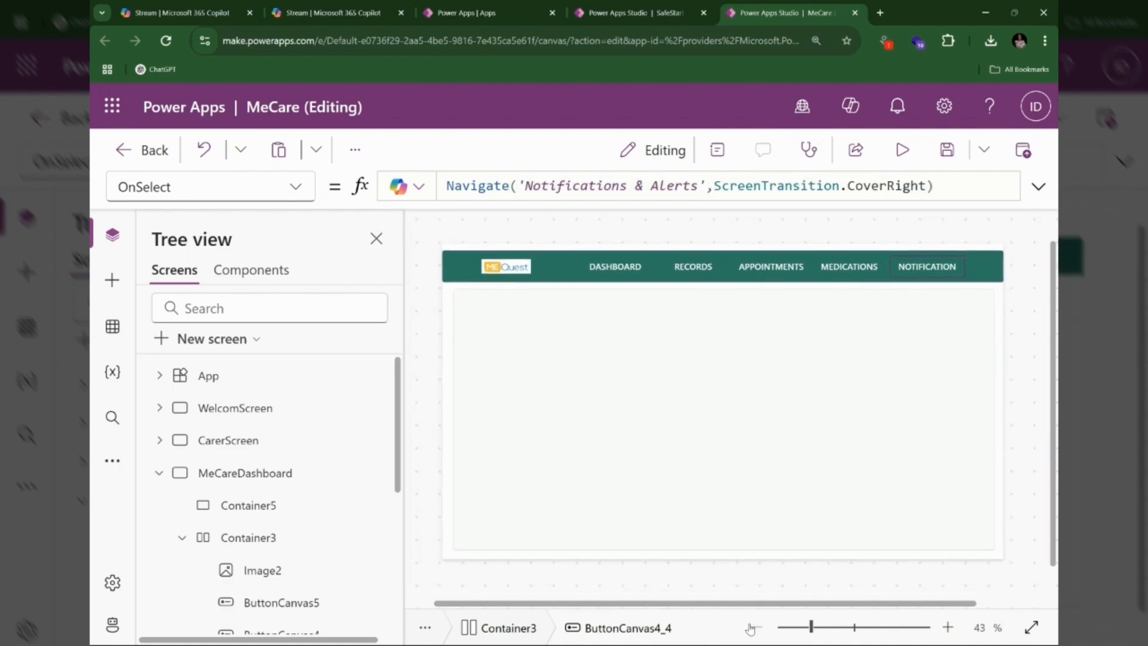
{"action": "left_click", "coordinate": [757, 627]}
{"action": "left_click", "coordinate": [824, 552]}
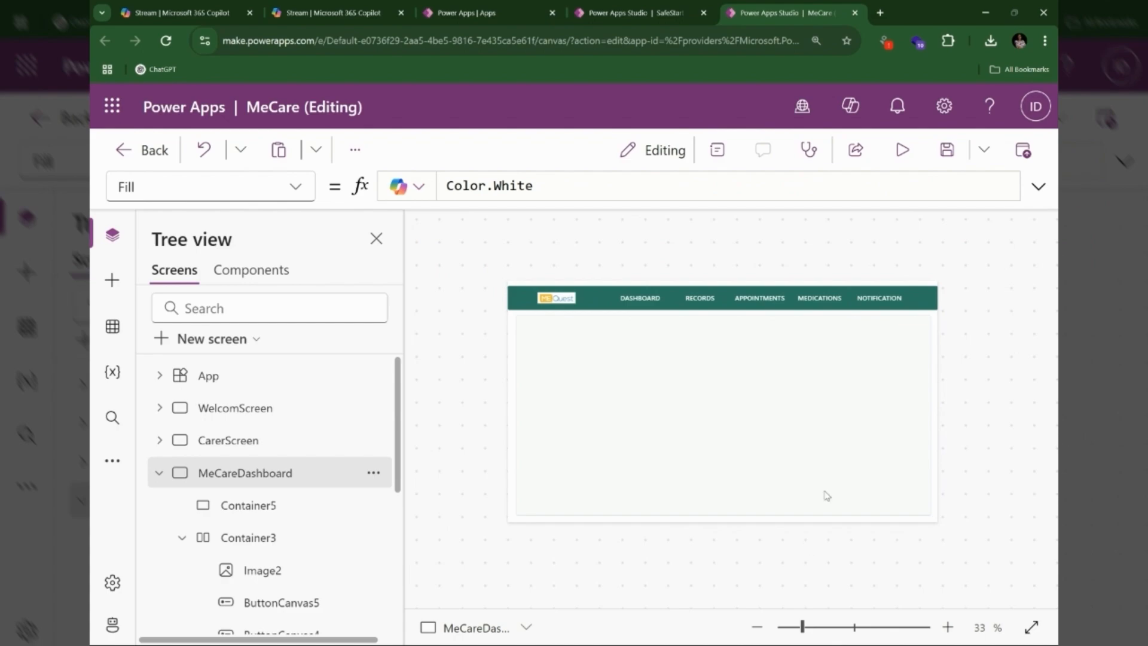
{"action": "left_click", "coordinate": [569, 306]}
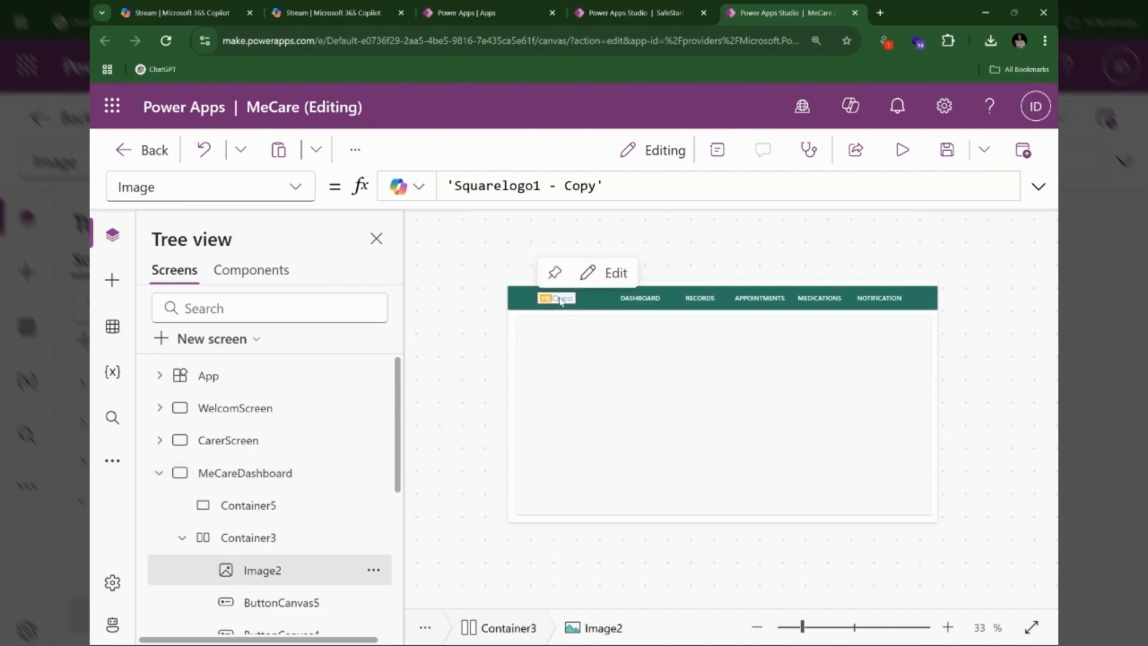
{"action": "left_click", "coordinate": [295, 187]}
{"action": "scroll", "coordinate": [215, 501], "scroll_direction": "down", "scroll_amount": 5}
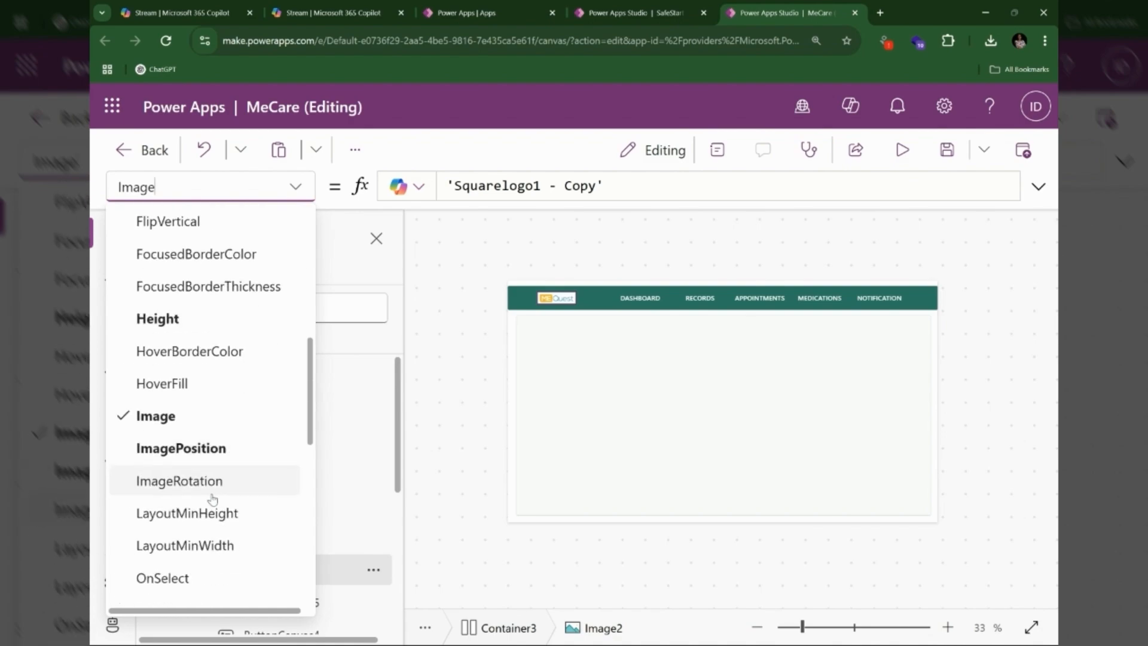
{"action": "left_click", "coordinate": [167, 486]}
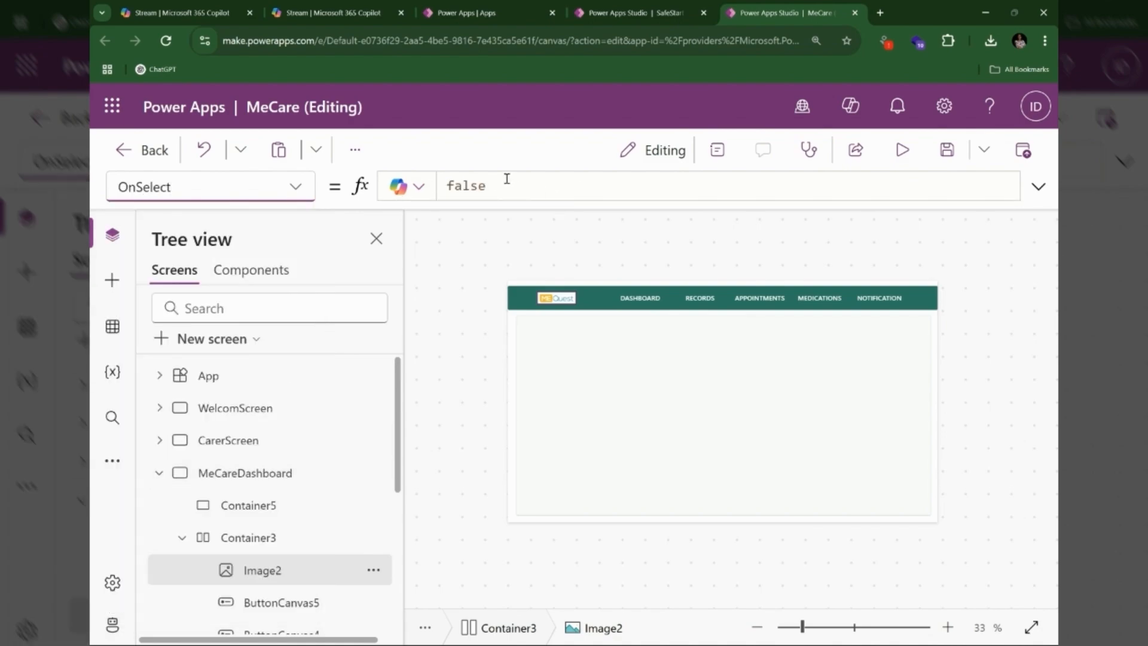
{"action": "left_click_drag", "start_coordinate": [506, 178], "coordinate": [423, 186]}
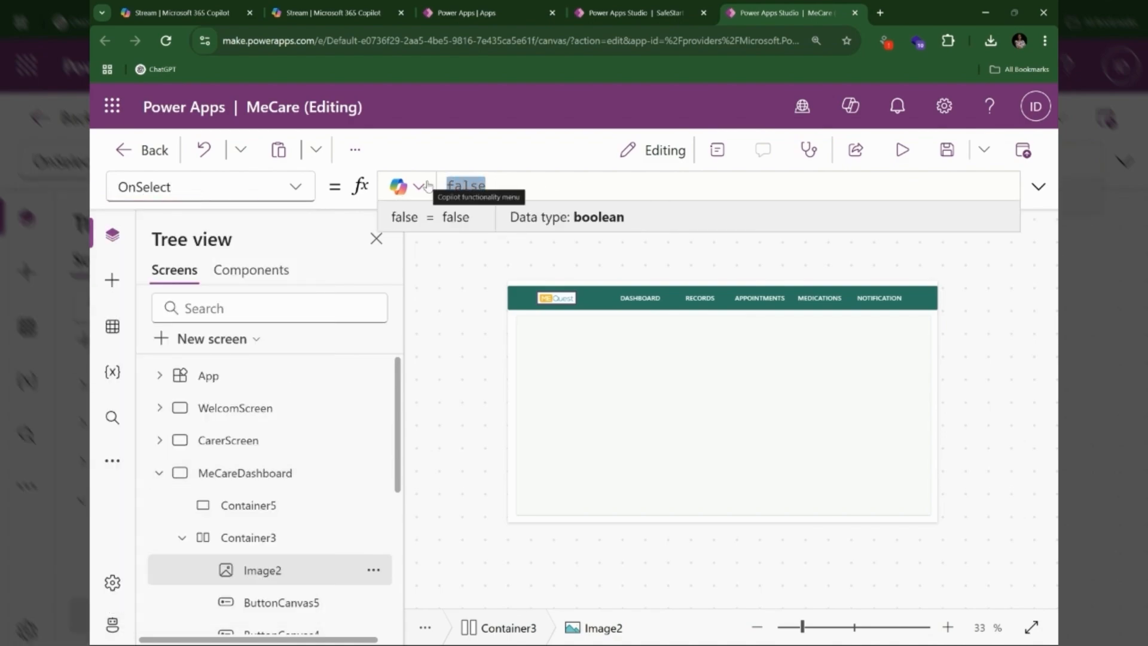
{"action": "type", "text": "Navigate(MeCareDashboard,ScreenTransition.CoverRight)"}
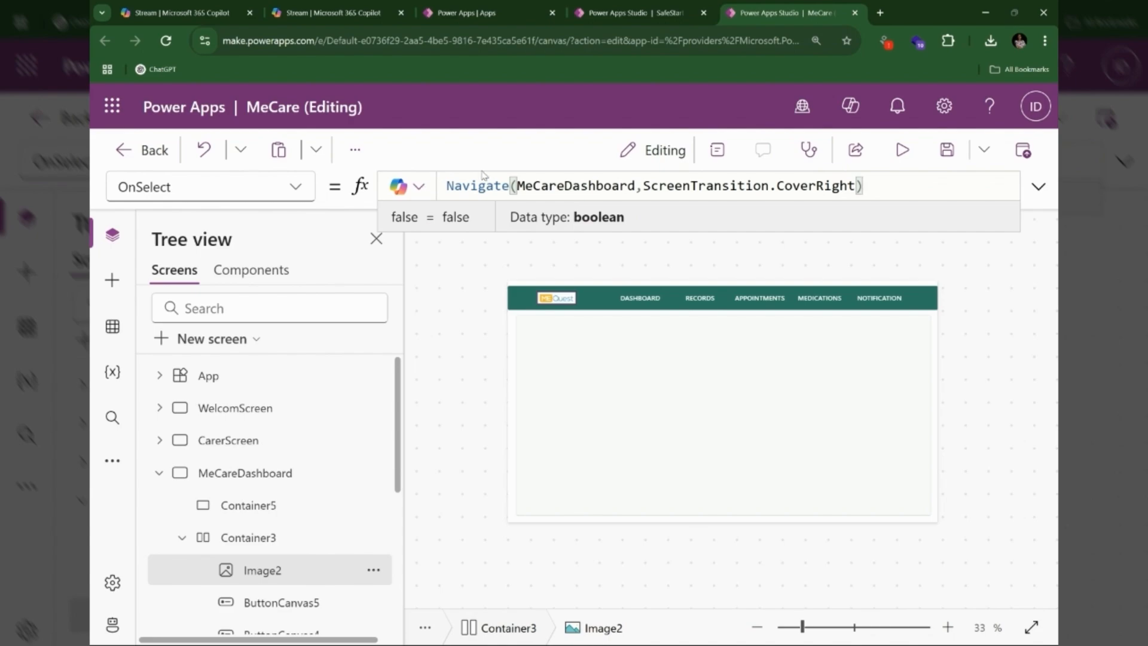
{"action": "left_click_drag", "start_coordinate": [518, 185], "coordinate": [637, 185]}
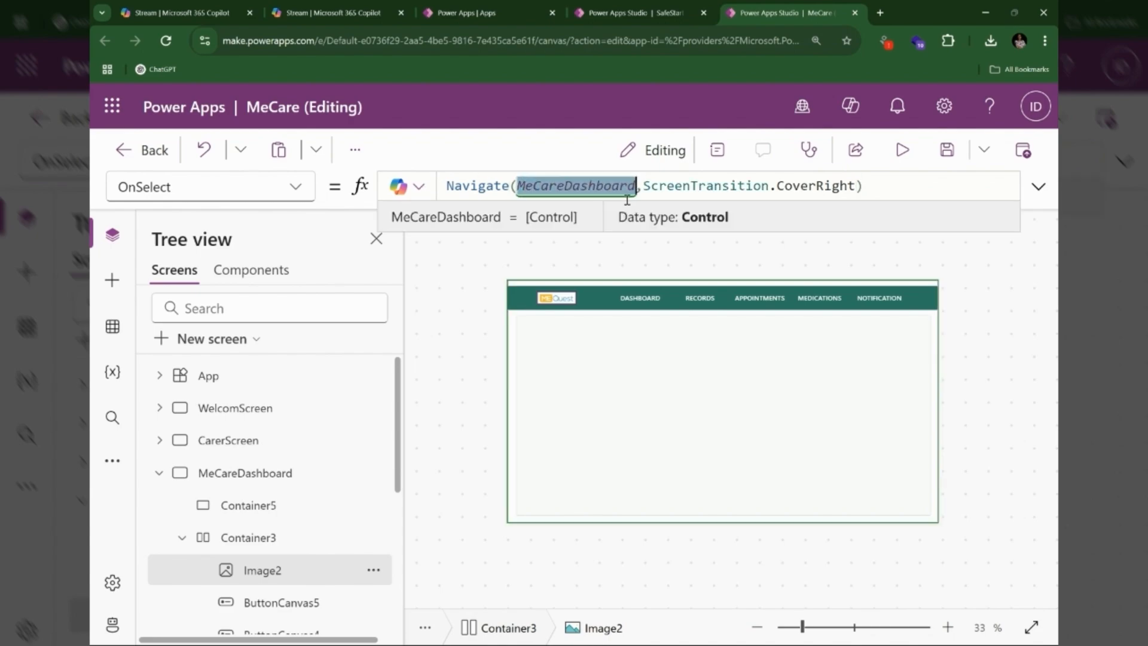
{"action": "type", "text": "We"}
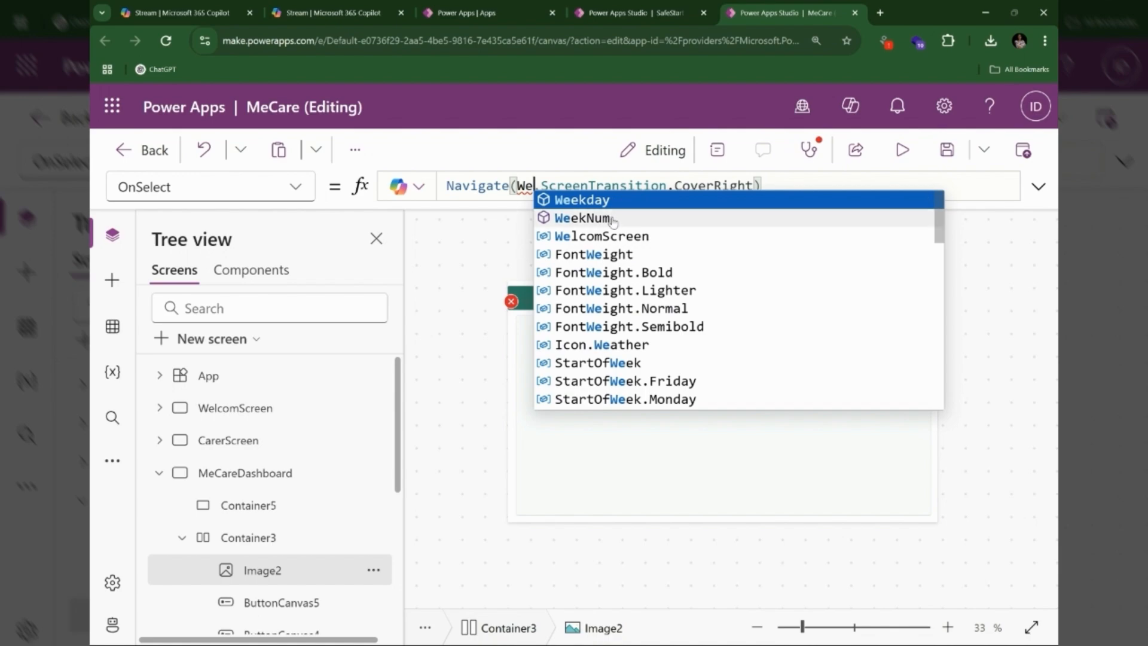
{"action": "left_click", "coordinate": [606, 238]}
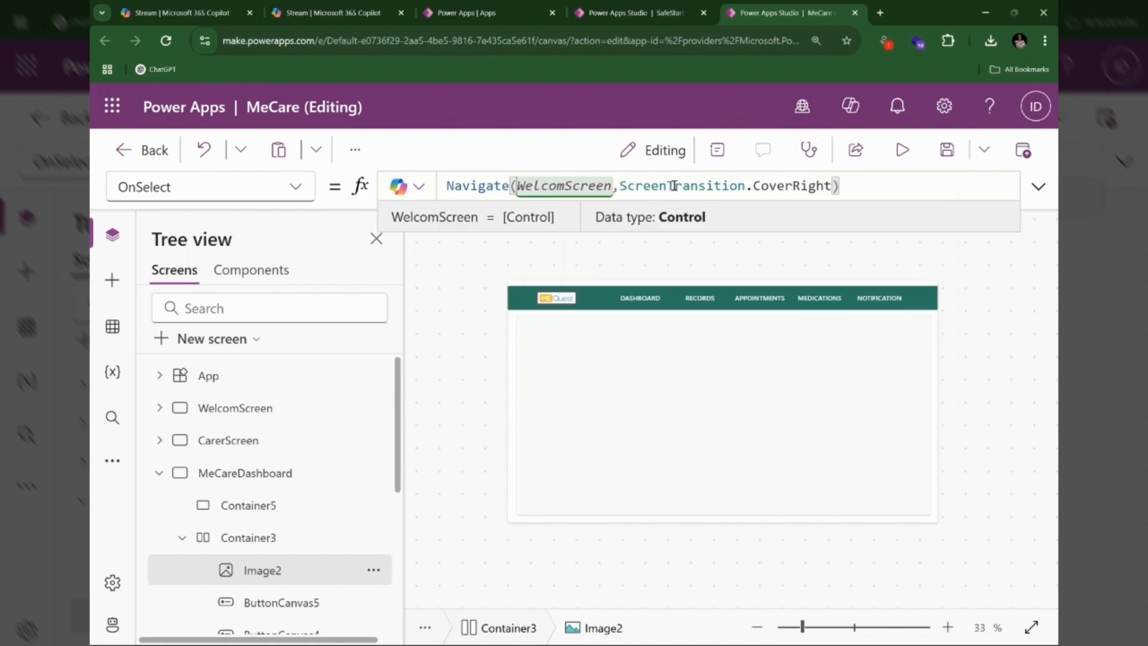
Inspect the OnSelect formulas of the MeCare Carer and MeCare Admin buttons on the WelcomScreen.
{"action": "left_click", "coordinate": [160, 473]}
{"action": "left_click", "coordinate": [234, 411]}
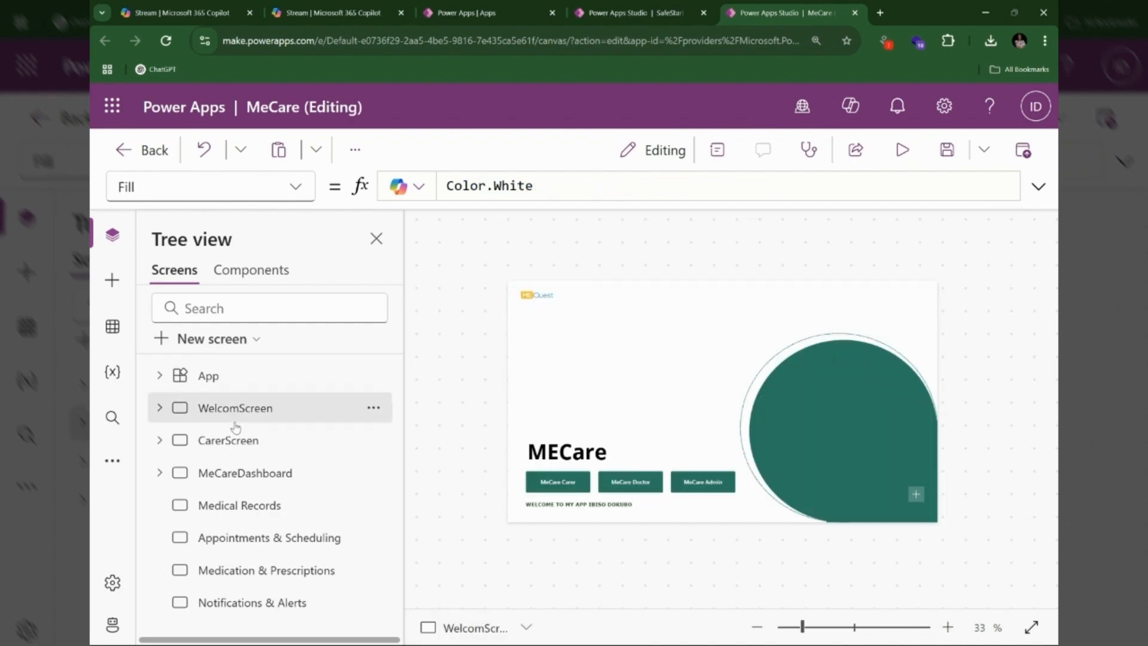
{"action": "left_click", "coordinate": [568, 482]}
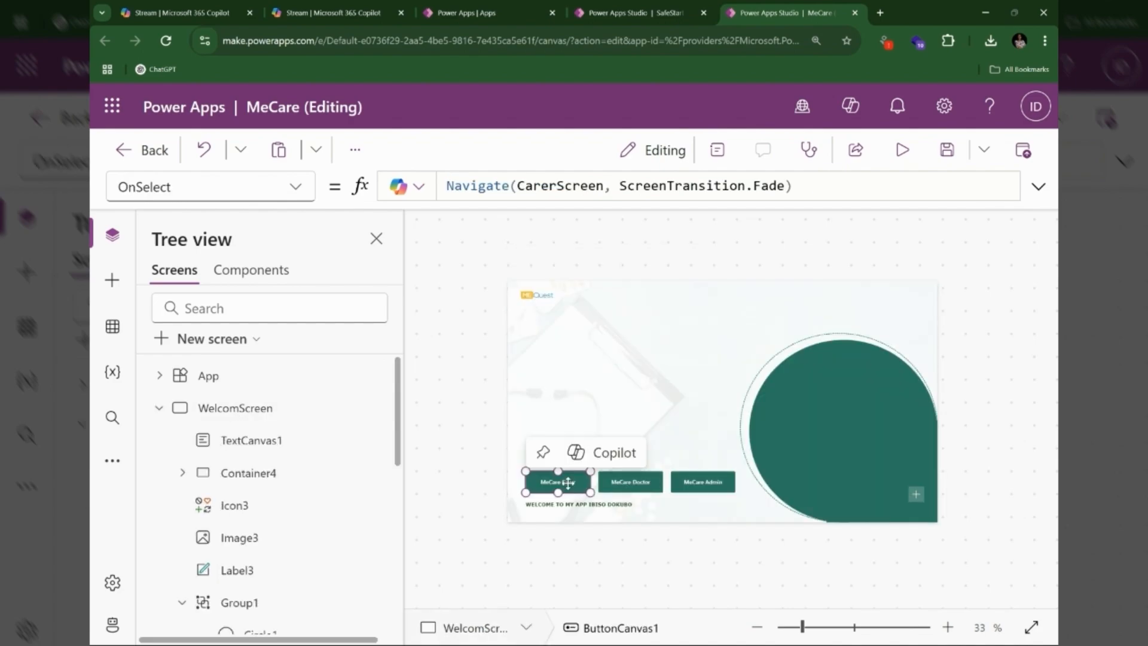
{"action": "left_click", "coordinate": [693, 489]}
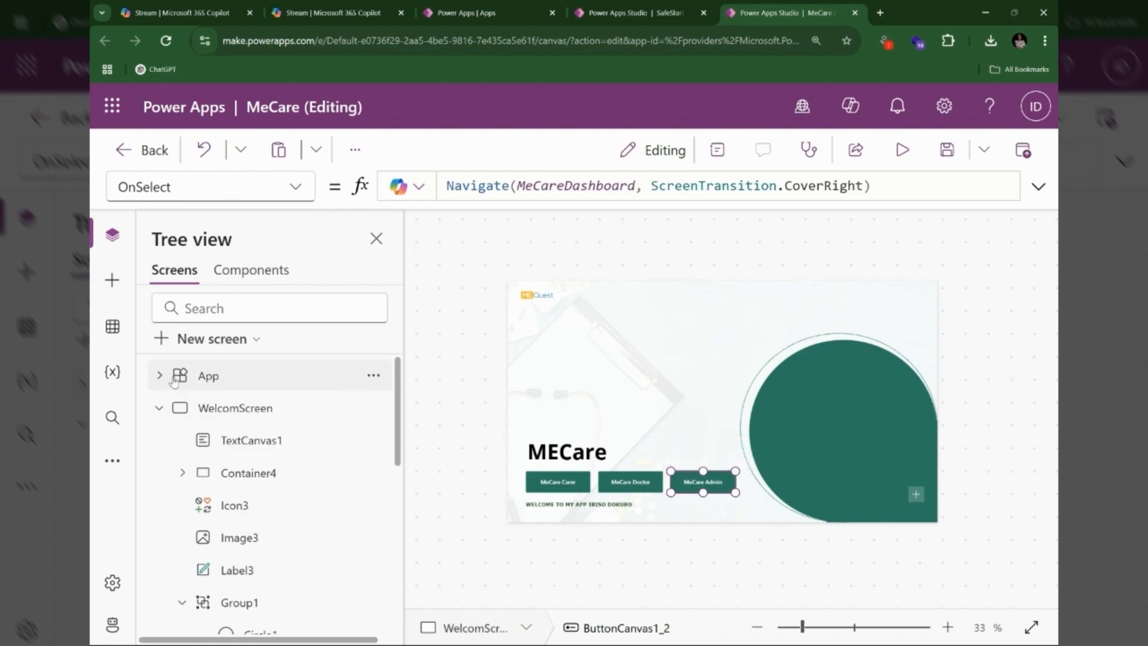
{"action": "left_click", "coordinate": [159, 408]}
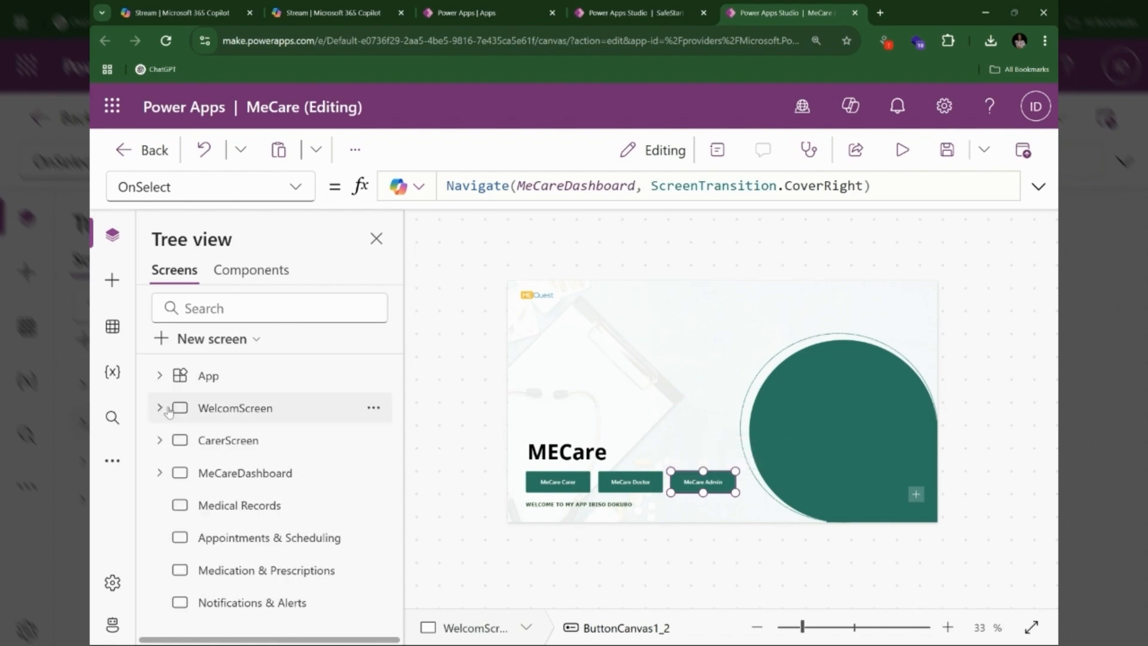
Preview the app from the welcome screen, test the MeCare Carer and MeCare Doctor buttons and the home icon, and exit the preview.
{"action": "left_click", "coordinate": [902, 150]}
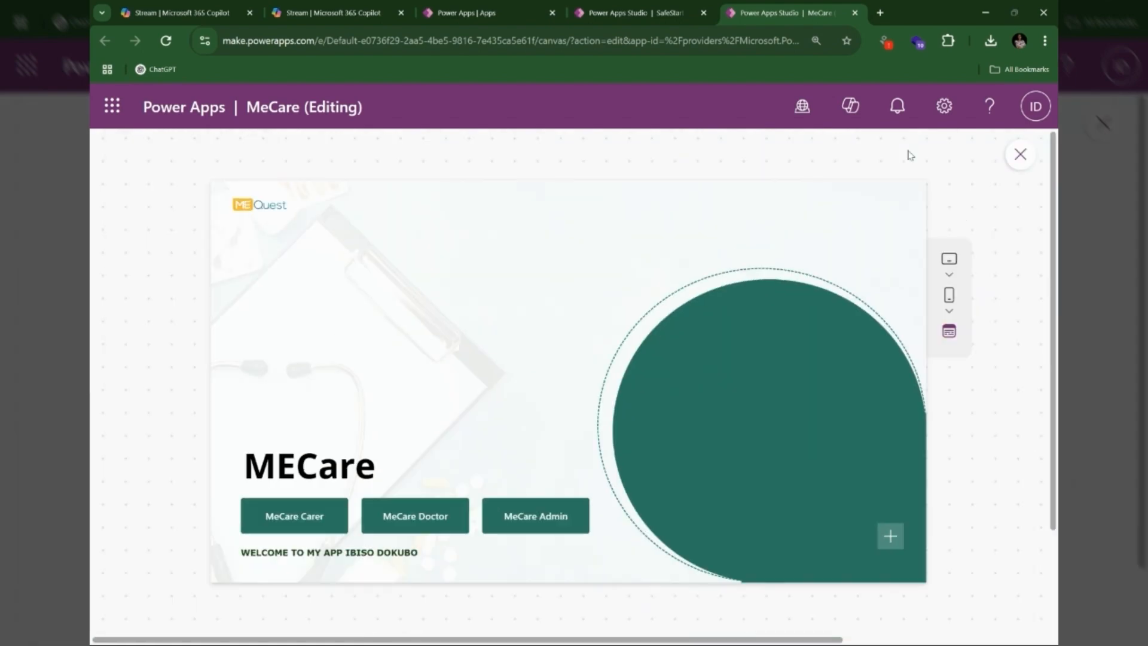
{"action": "left_click", "coordinate": [305, 526]}
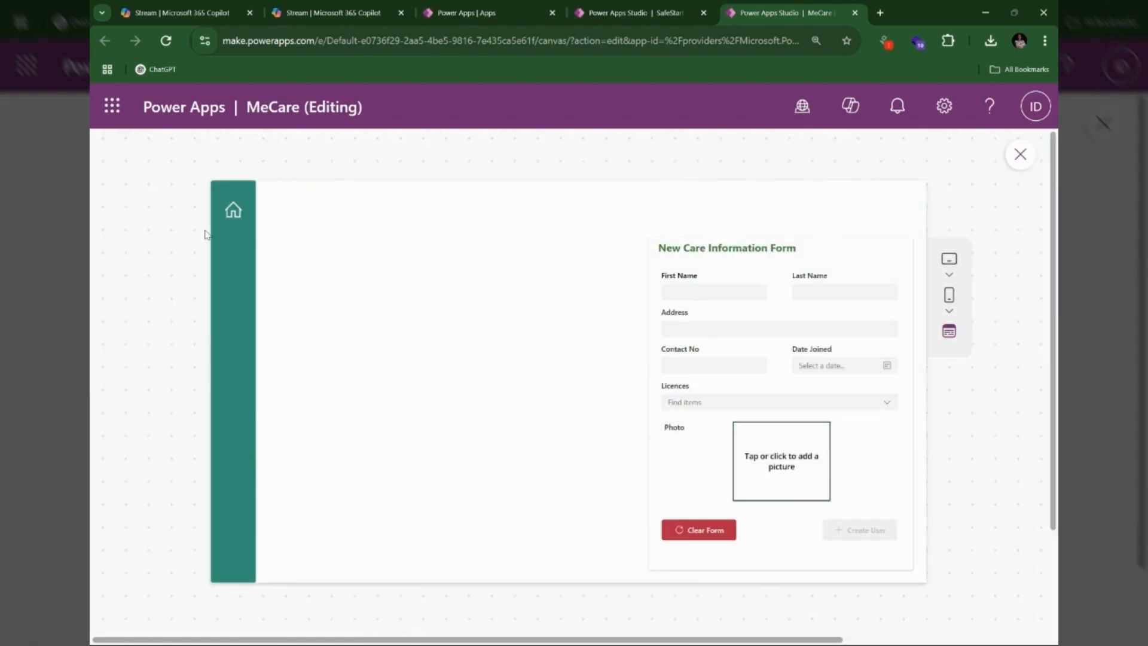
{"action": "left_click", "coordinate": [233, 209]}
{"action": "left_click", "coordinate": [399, 515]}
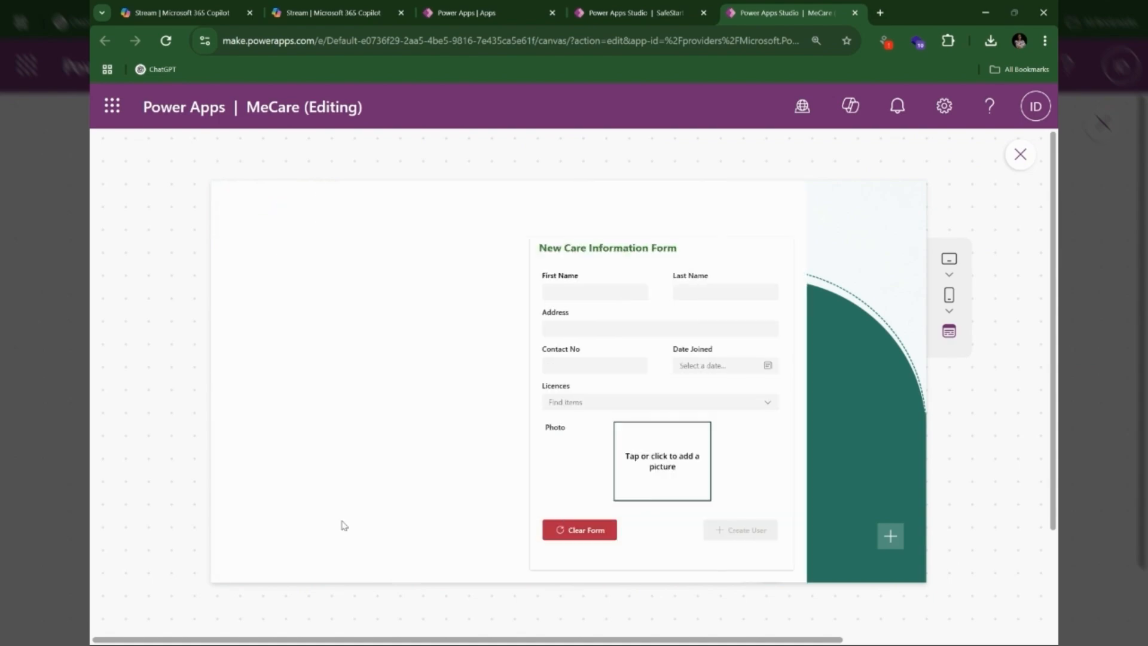
{"action": "left_click", "coordinate": [230, 217]}
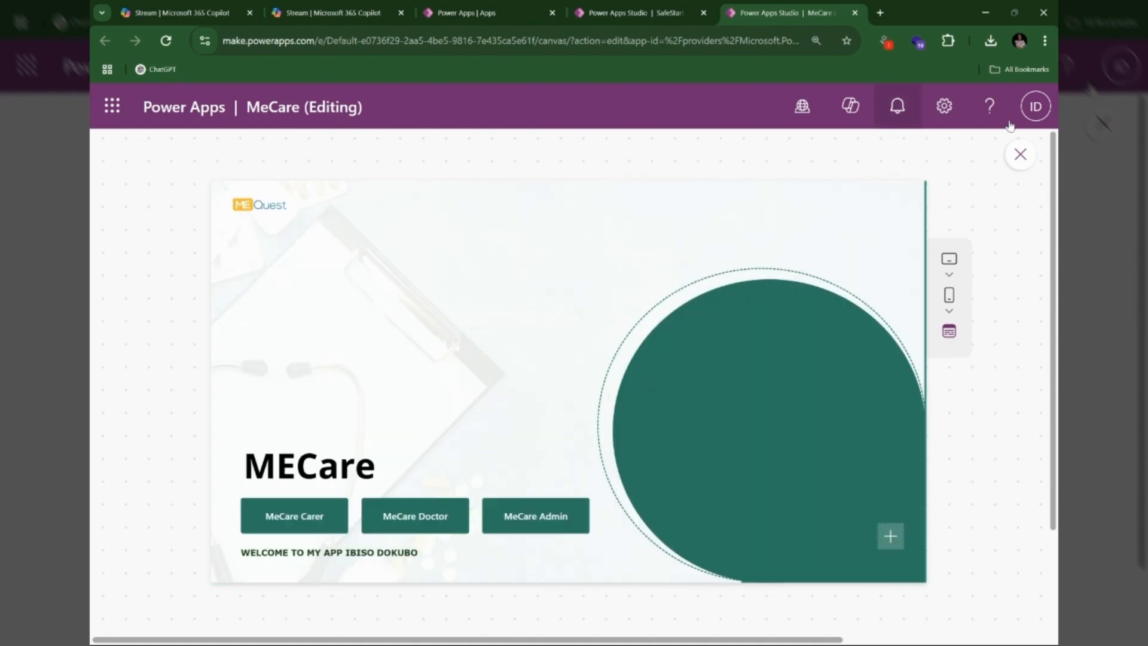
{"action": "left_click", "coordinate": [1020, 154]}
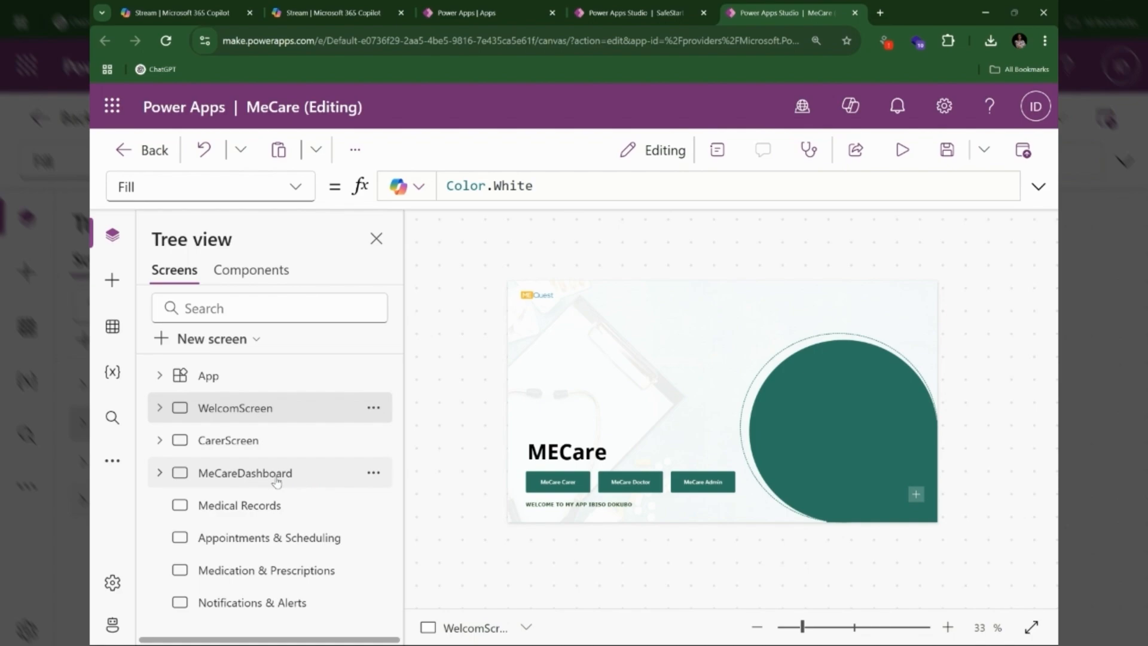
Change the target screen in the MeCare Carer button's Navigate formula on the WelcomScreen to MeCareDashboard.
{"action": "left_click", "coordinate": [235, 486]}
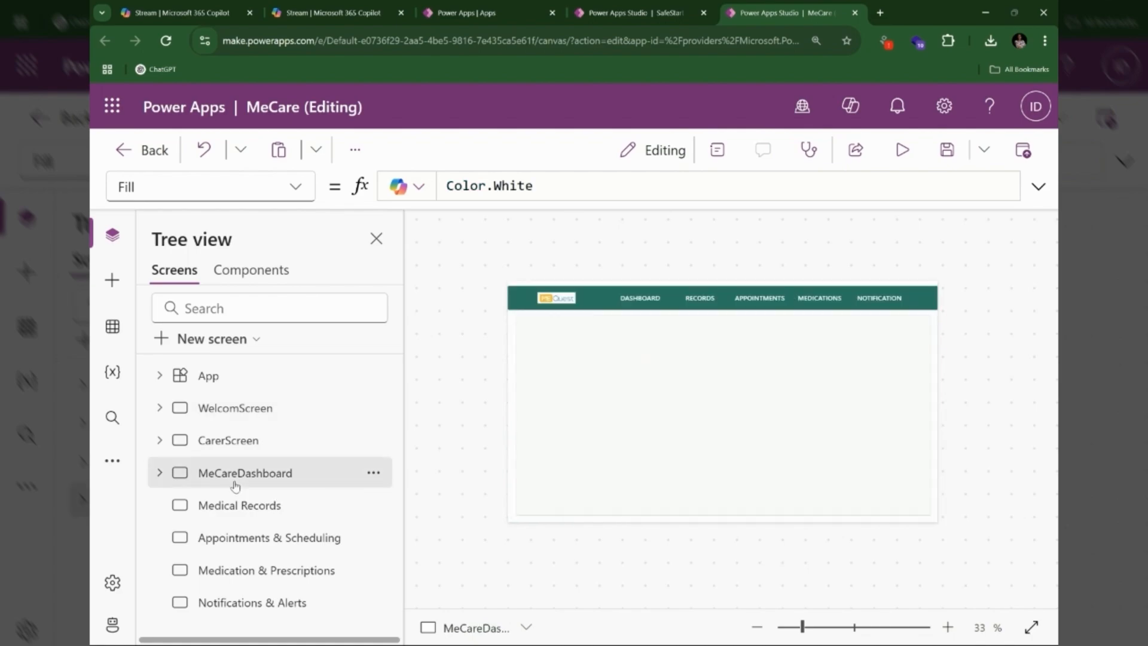
{"action": "left_click", "coordinate": [227, 408]}
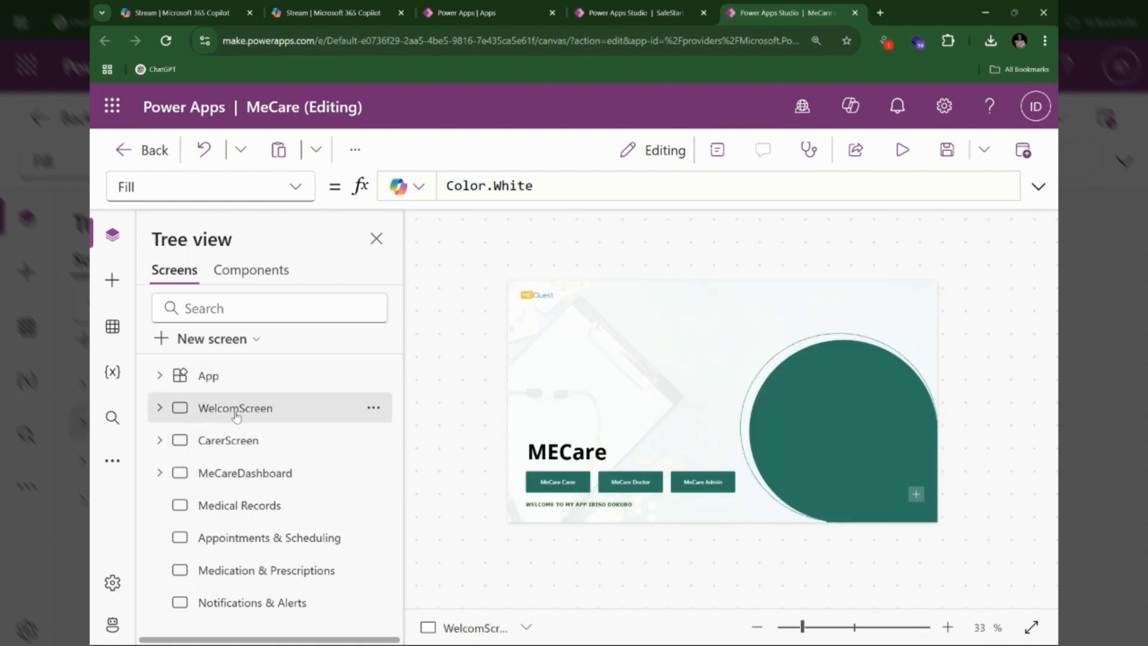
{"action": "left_click", "coordinate": [549, 476]}
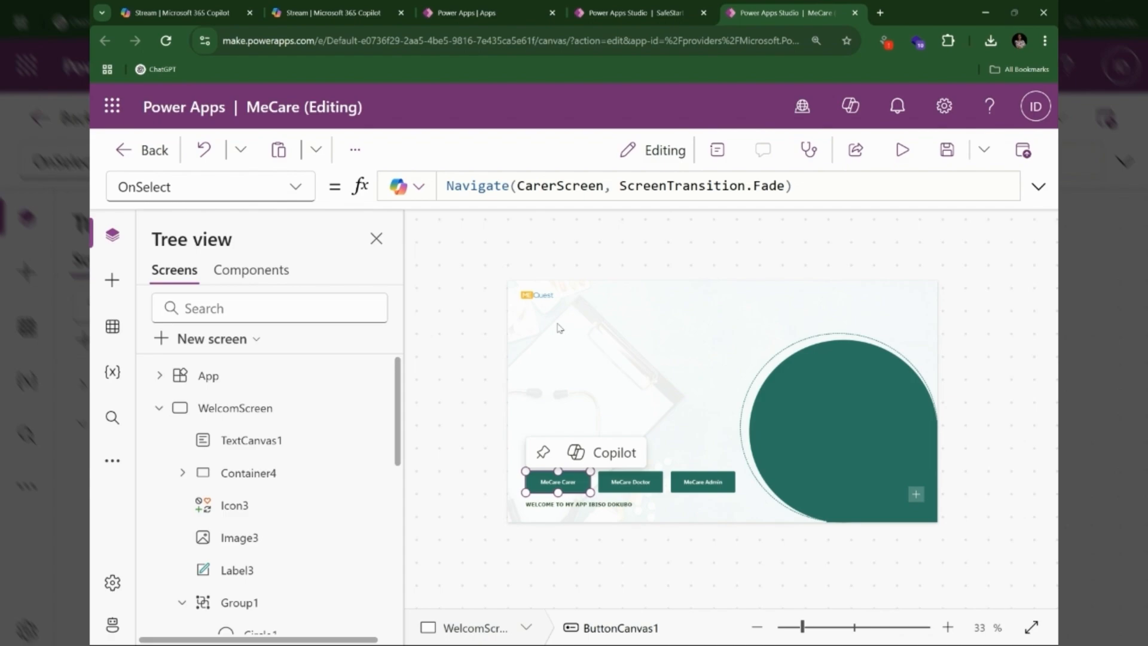
{"action": "left_click", "coordinate": [520, 186]}
{"action": "left_click_drag", "start_coordinate": [519, 186], "coordinate": [604, 185]}
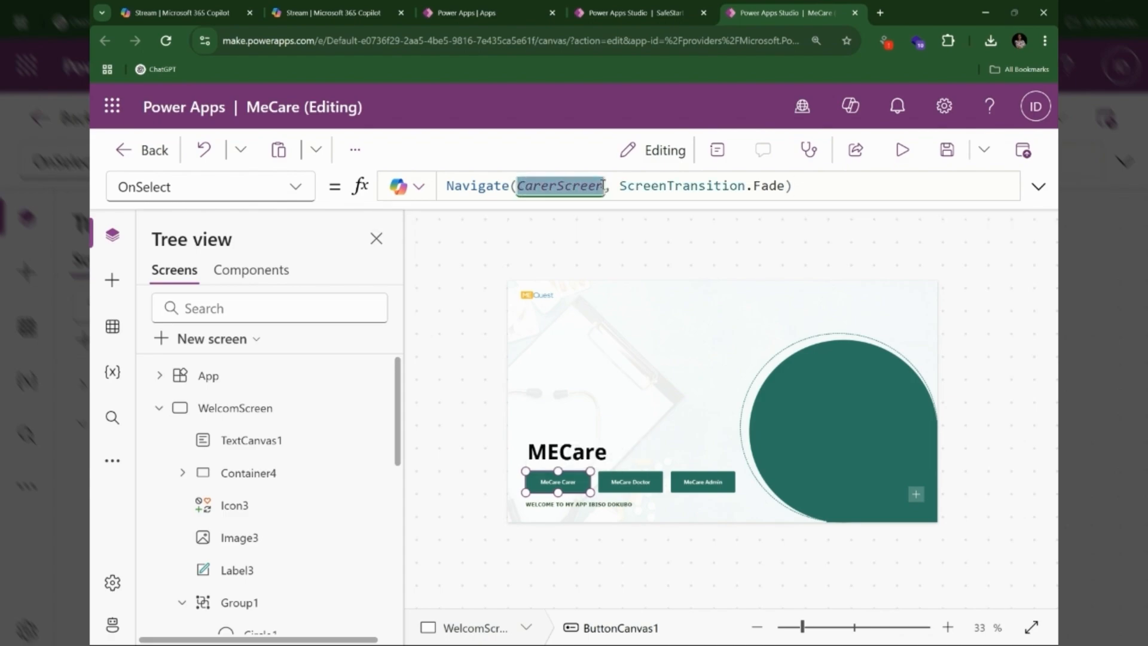
{"action": "type", "text": "MeC"}
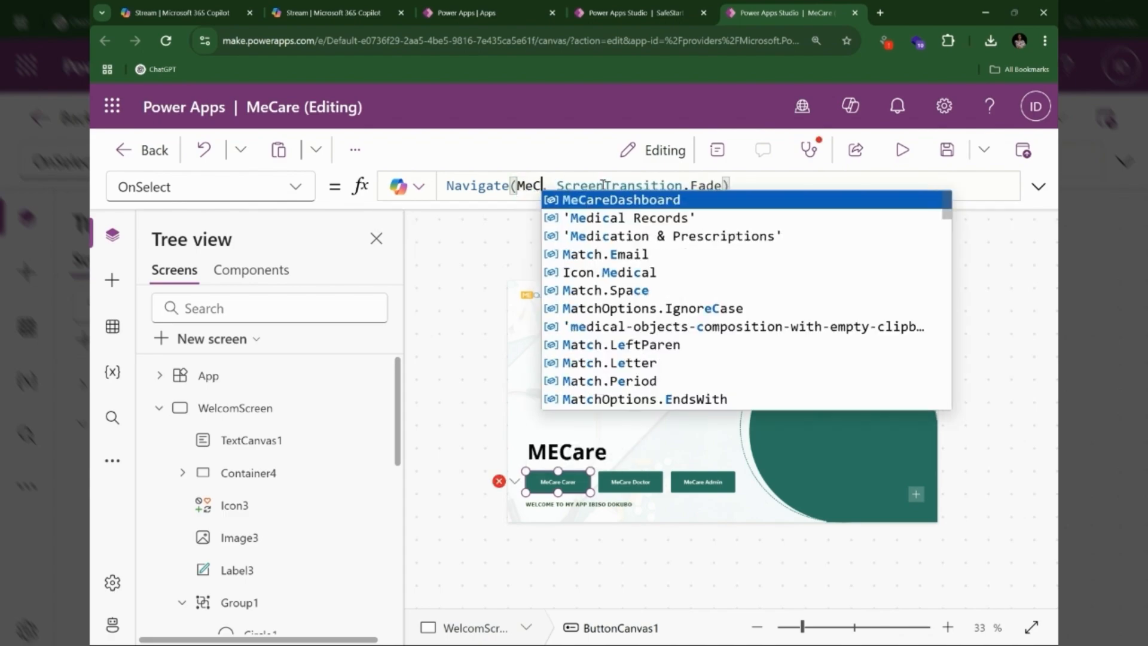
{"action": "left_click", "coordinate": [628, 200]}
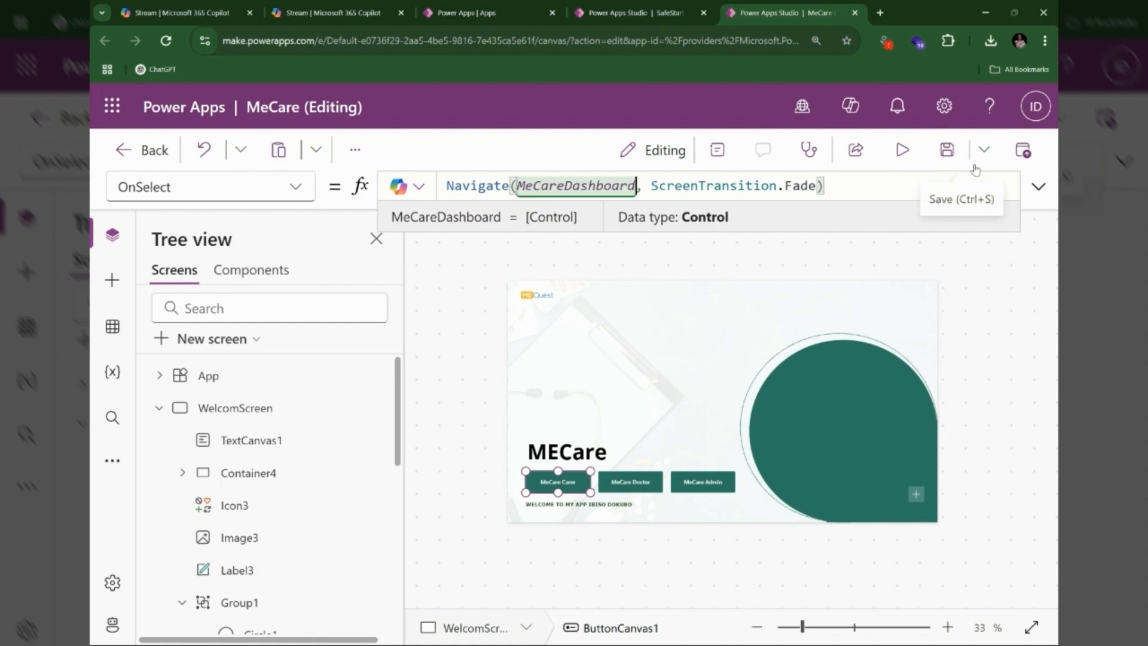
Preview the app, test the MeCare Carer button and the navigation bar's RECORDS button, and exit the preview.
{"action": "left_click", "coordinate": [901, 158]}
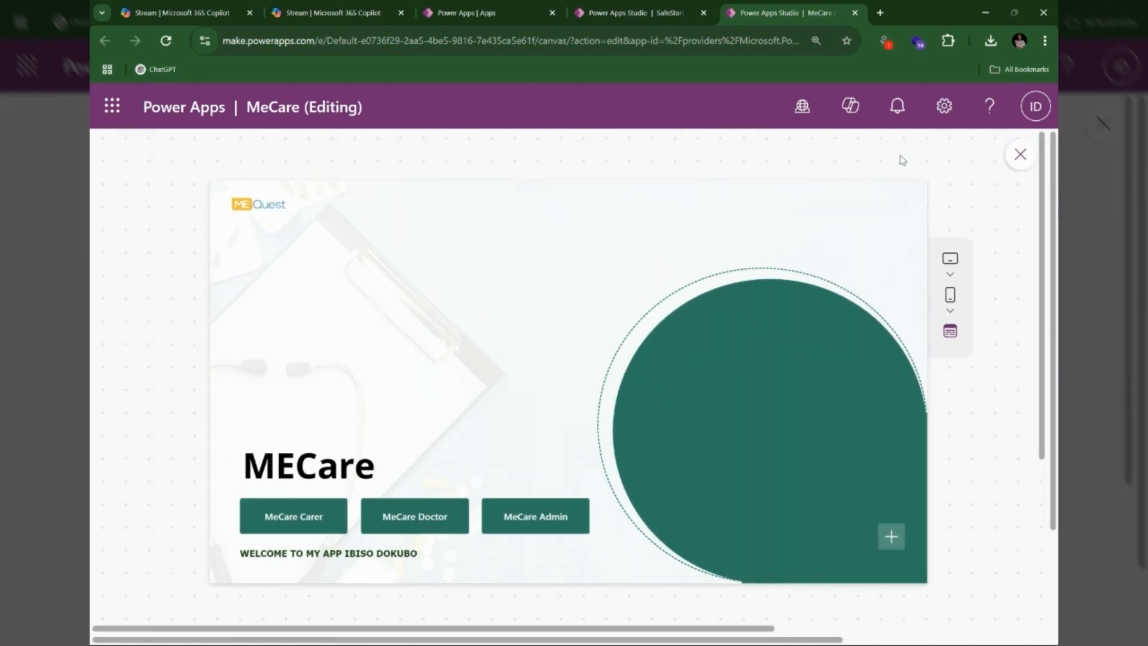
{"action": "left_click", "coordinate": [293, 521]}
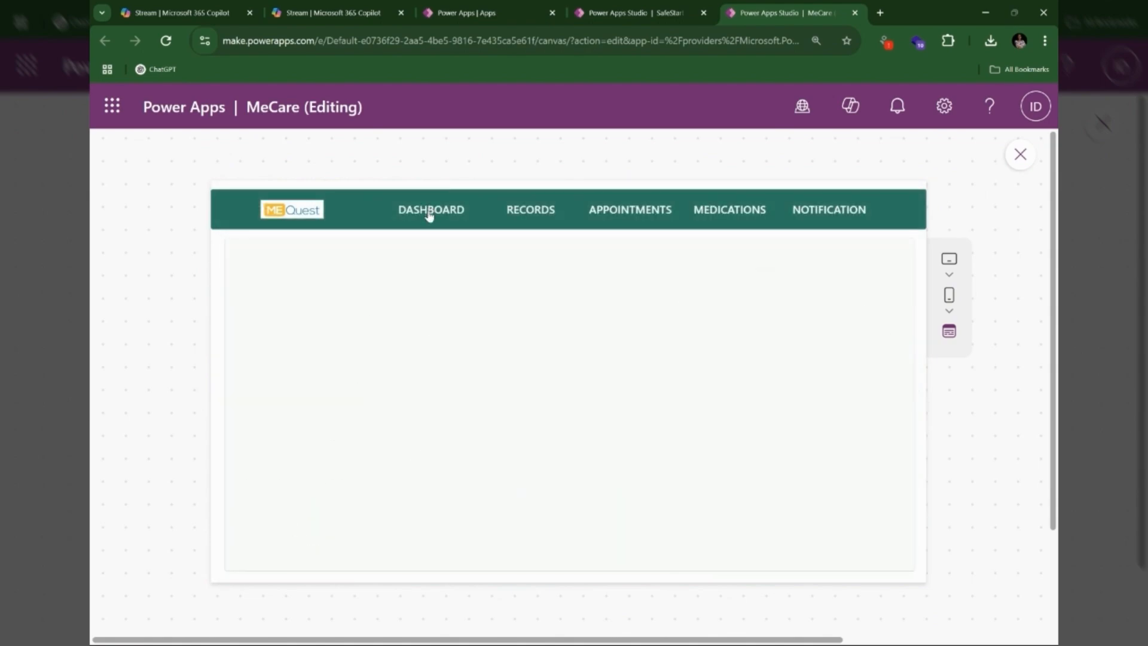
{"action": "left_click", "coordinate": [521, 216]}
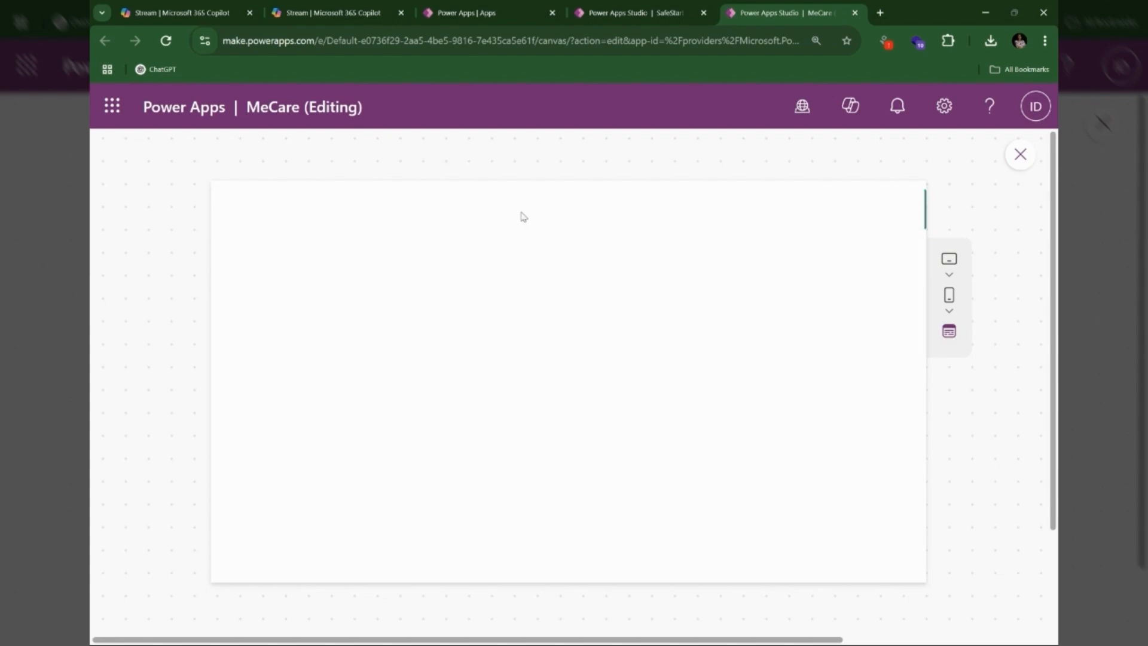
{"action": "left_click", "coordinate": [1018, 157]}
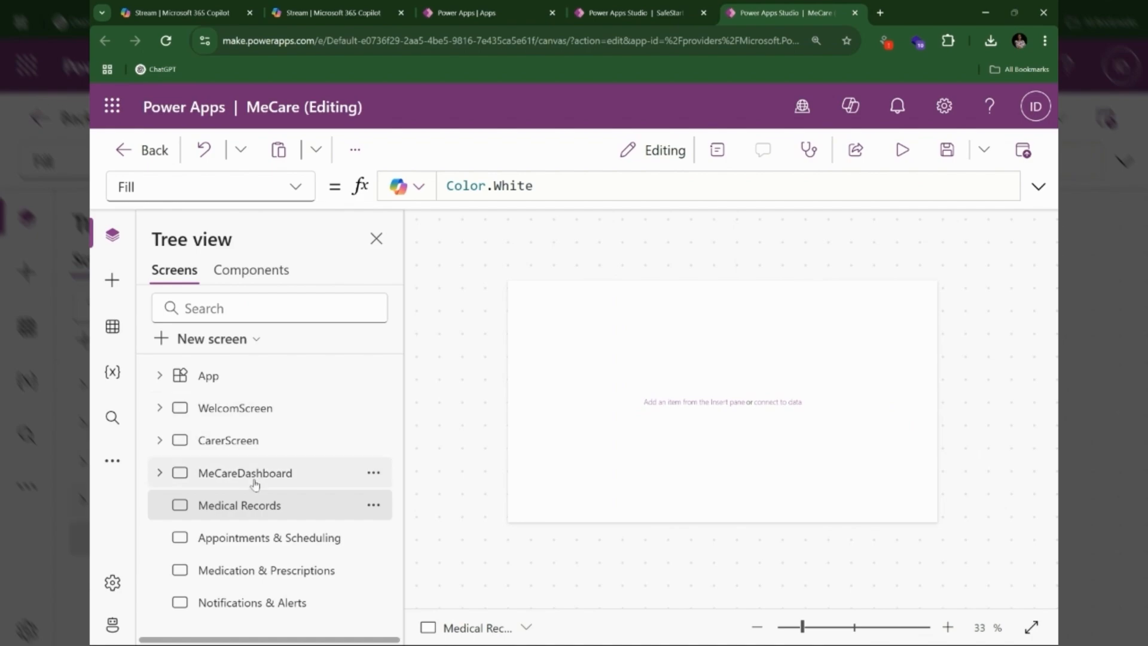
Copy the navigation bar container on the MeCareDashboard screen and inspect its position and size properties.
{"action": "left_click", "coordinate": [254, 482]}
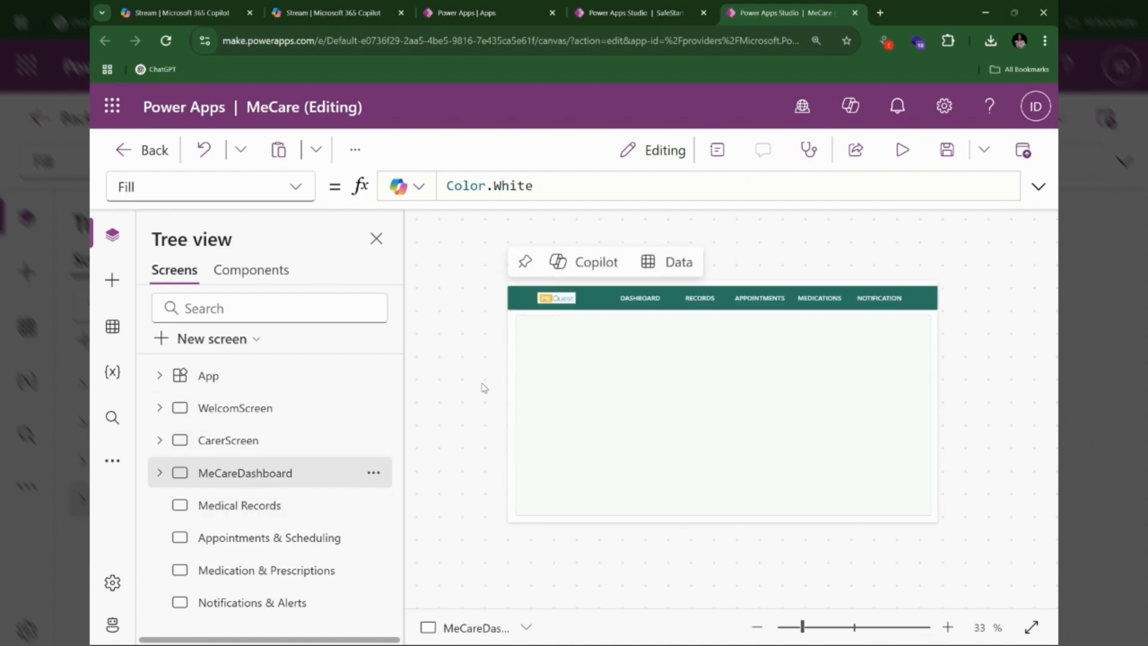
{"action": "left_click", "coordinate": [518, 306]}
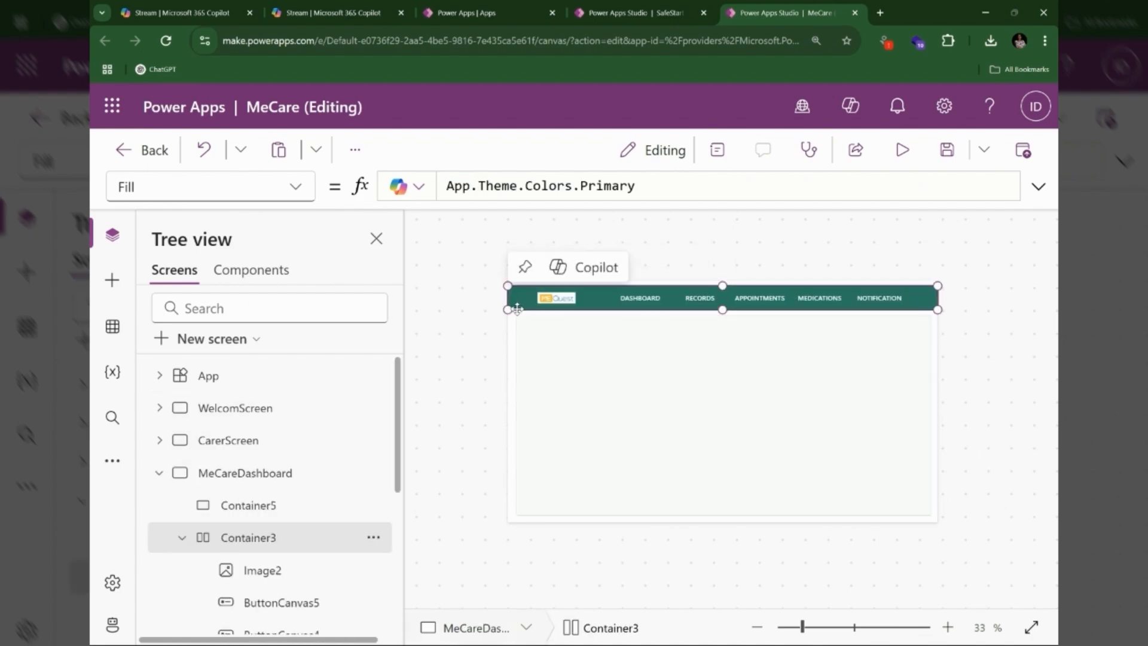
{"action": "left_click", "coordinate": [518, 386]}
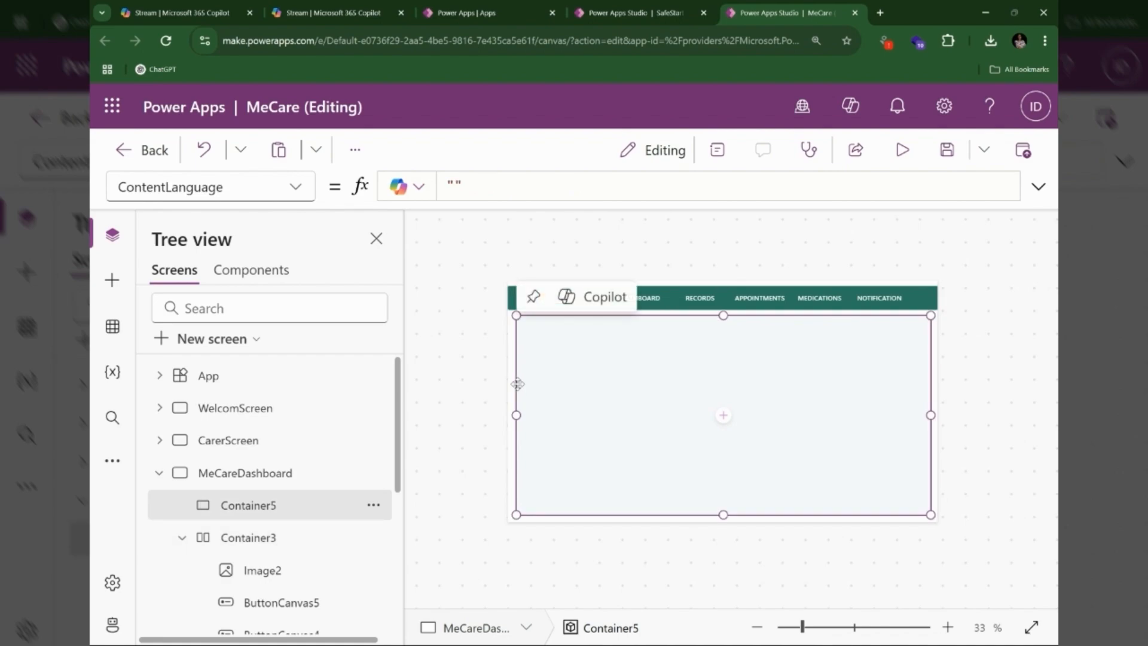
{"action": "left_click", "coordinate": [230, 481]}
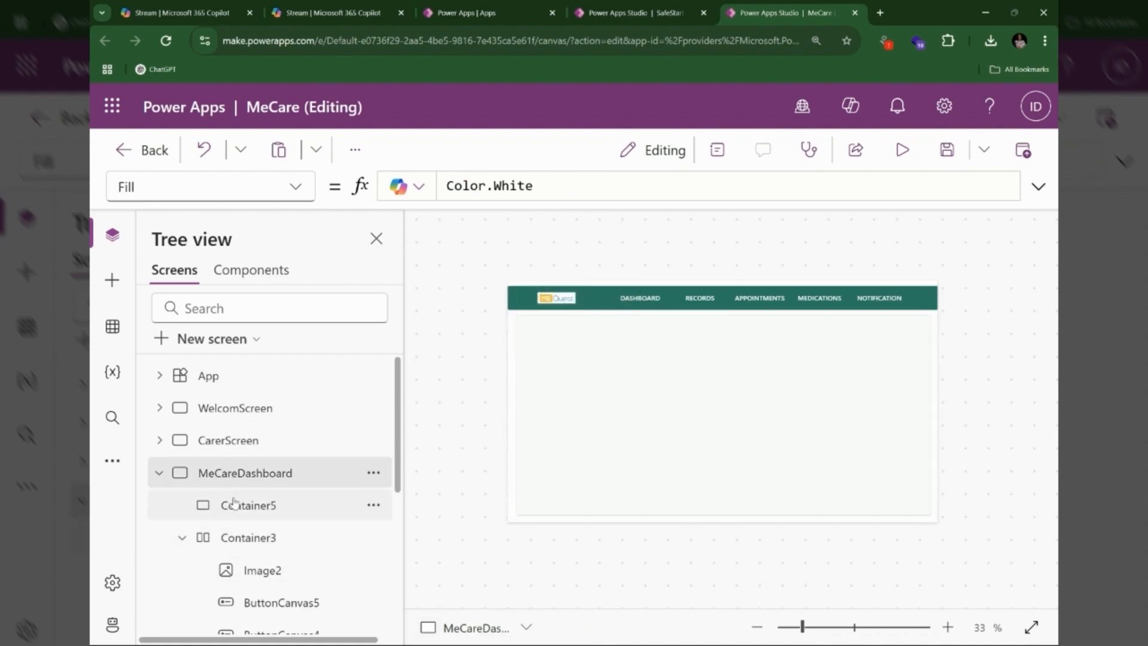
{"action": "left_click", "coordinate": [231, 537]}
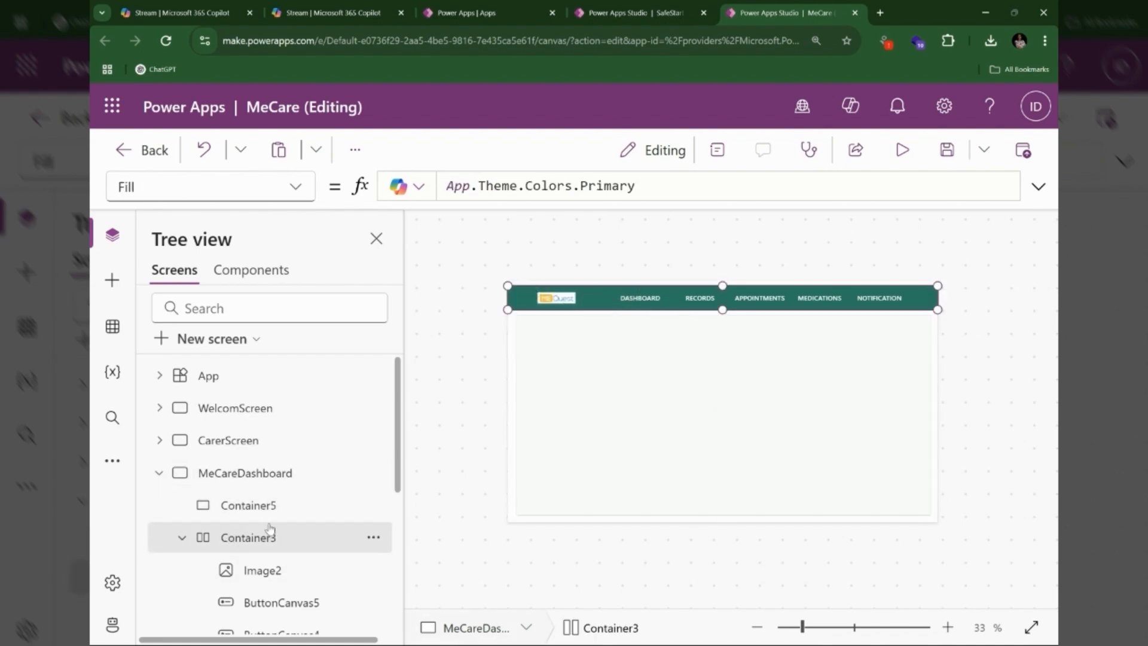
{"action": "left_click", "coordinate": [159, 473]}
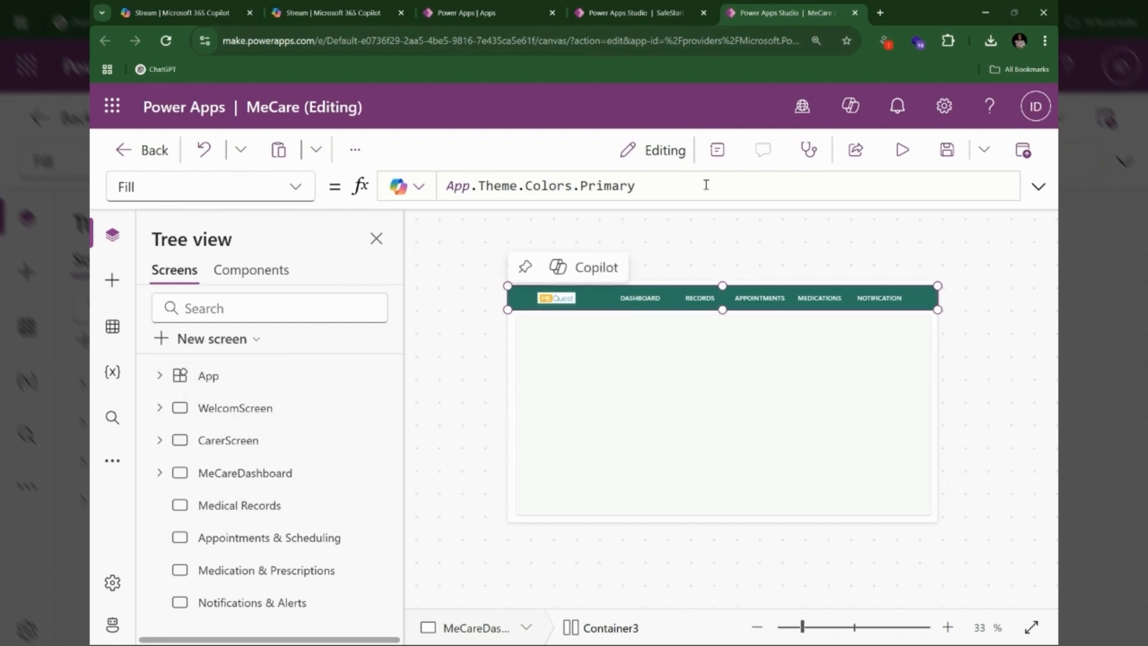
{"action": "left_click", "coordinate": [717, 150]}
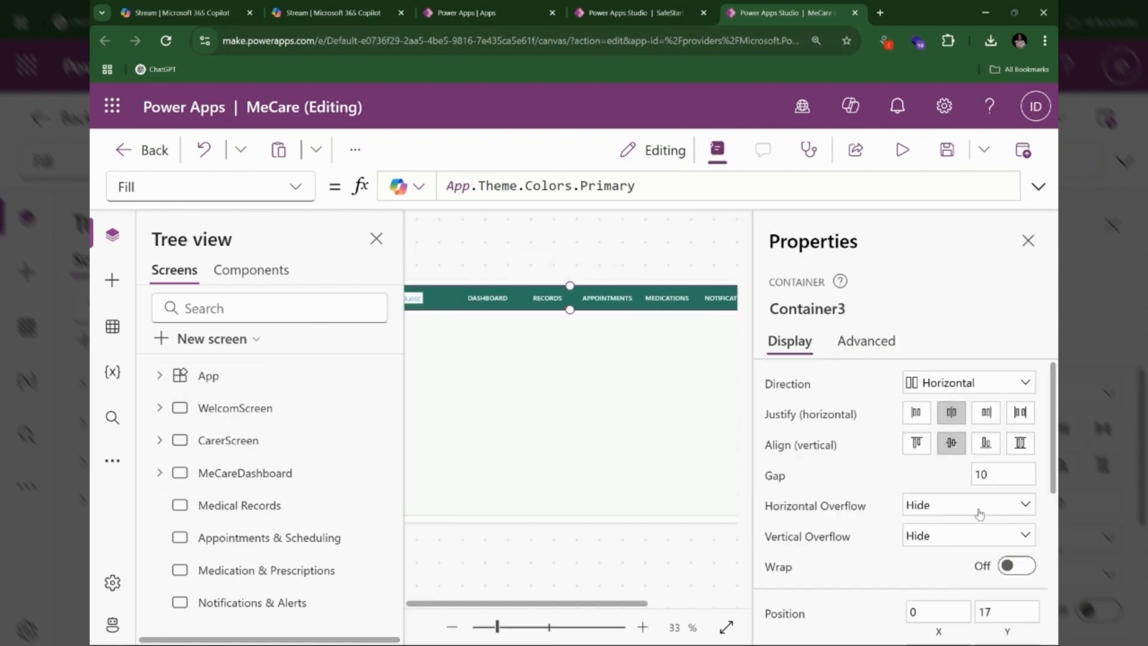
{"action": "scroll", "coordinate": [938, 497], "scroll_direction": "down", "scroll_amount": 5}
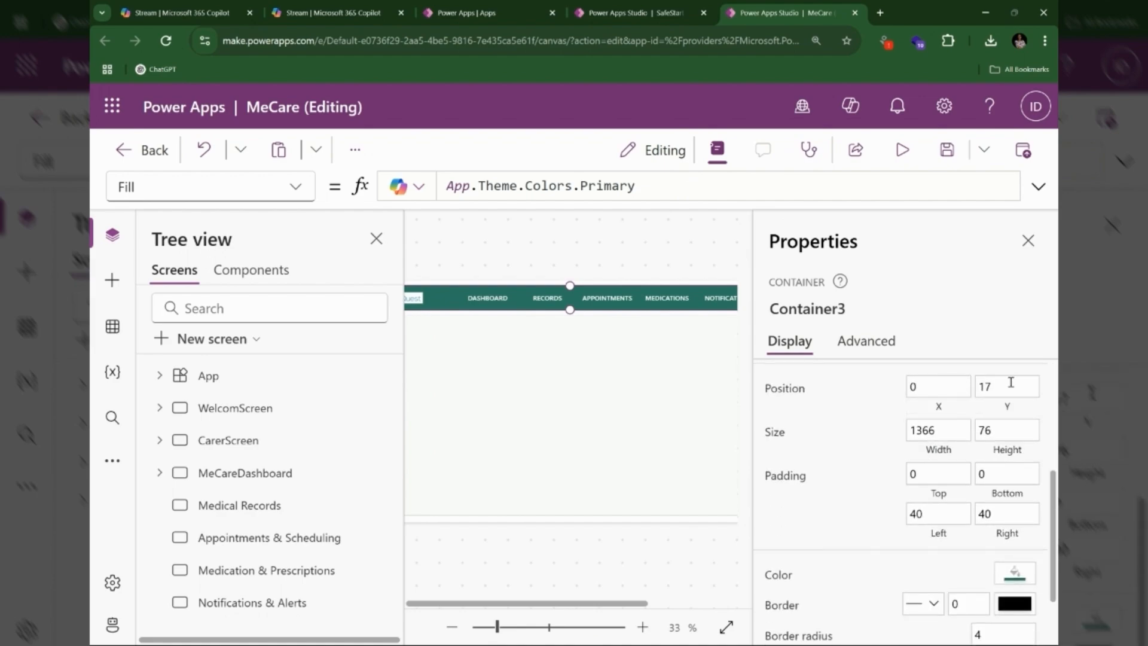
{"action": "left_click", "coordinate": [1027, 242]}
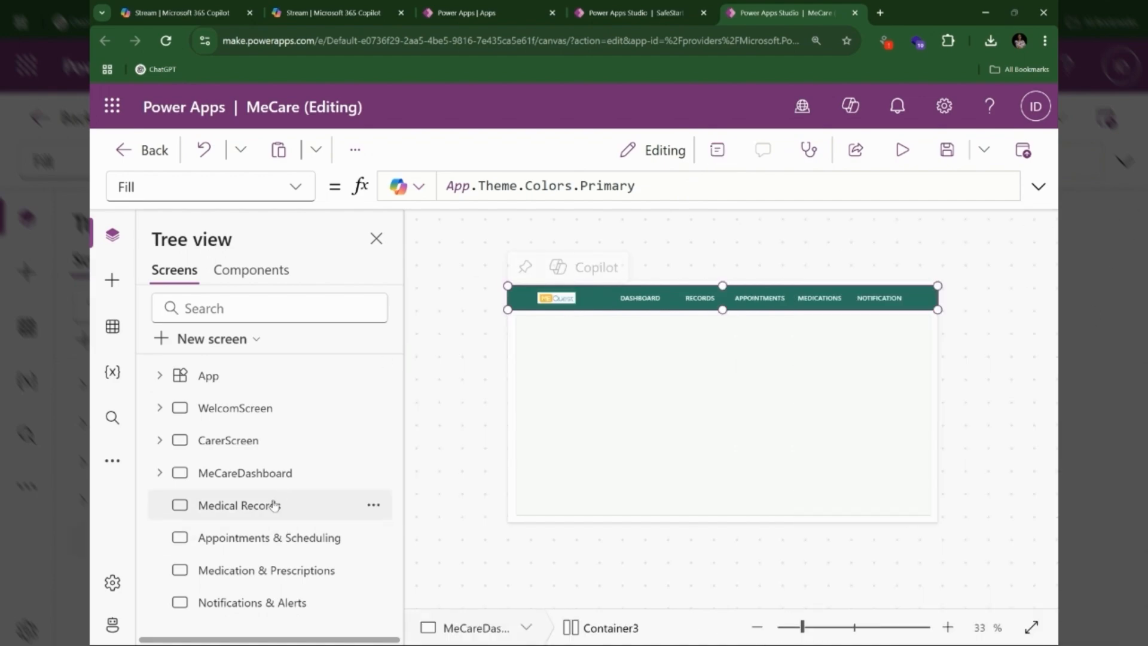
Paste the navigation bar container onto the Medical Records screen and check its position and size.
{"action": "left_click", "coordinate": [263, 505]}
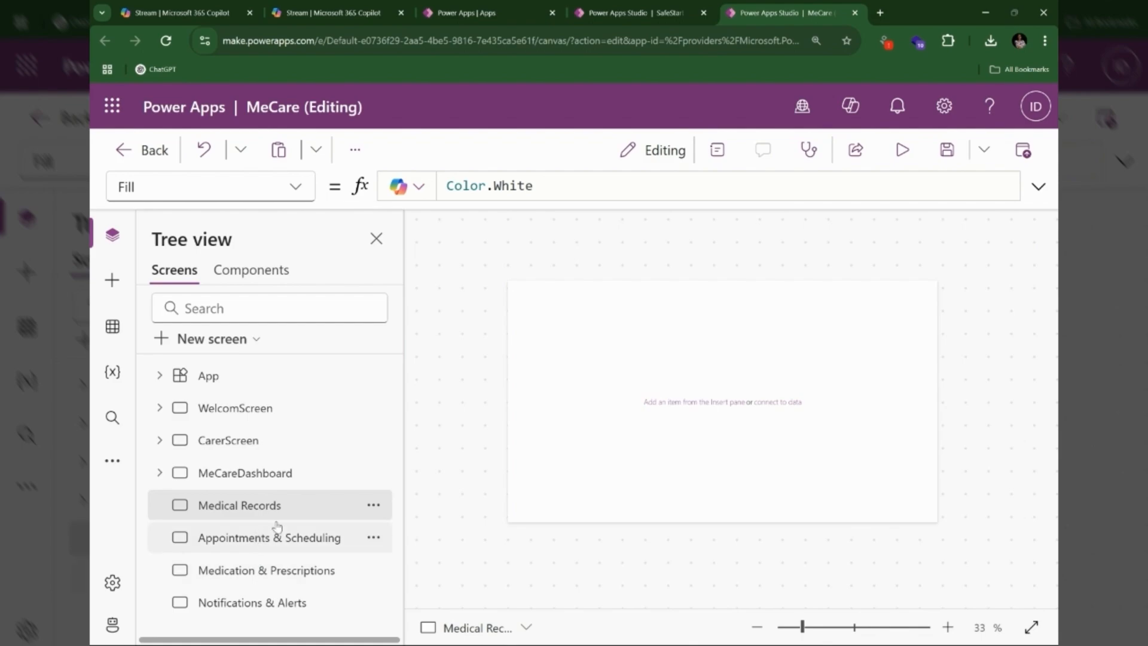
{"action": "mouse_move", "coordinate": [650, 467]}
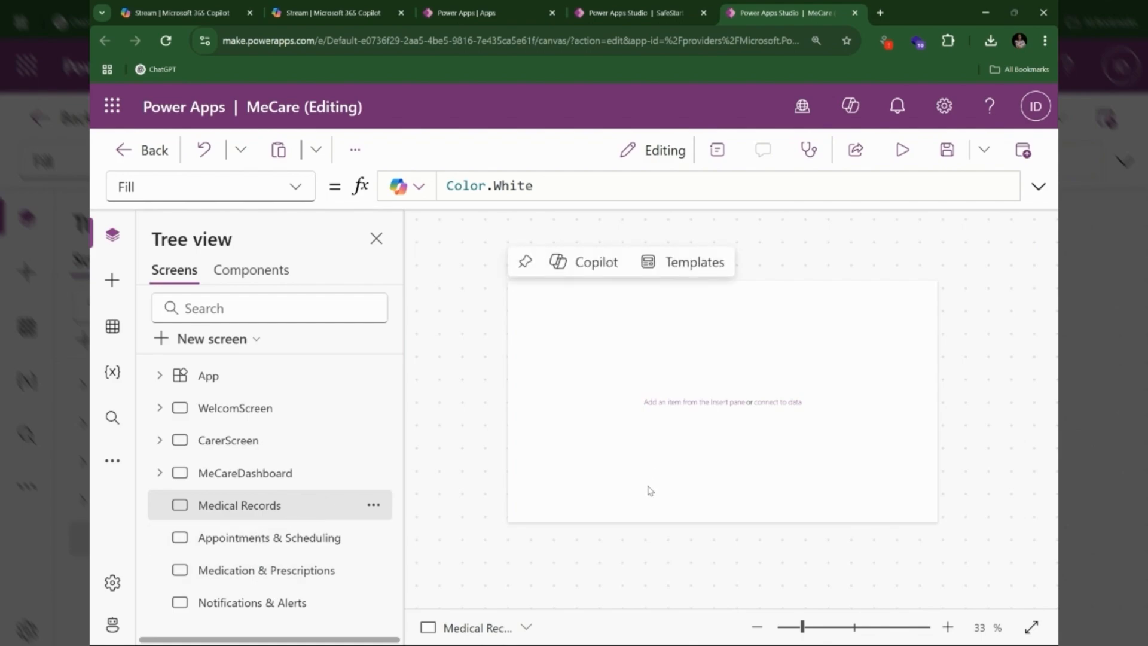
{"action": "key", "text": "ctrl+v"}
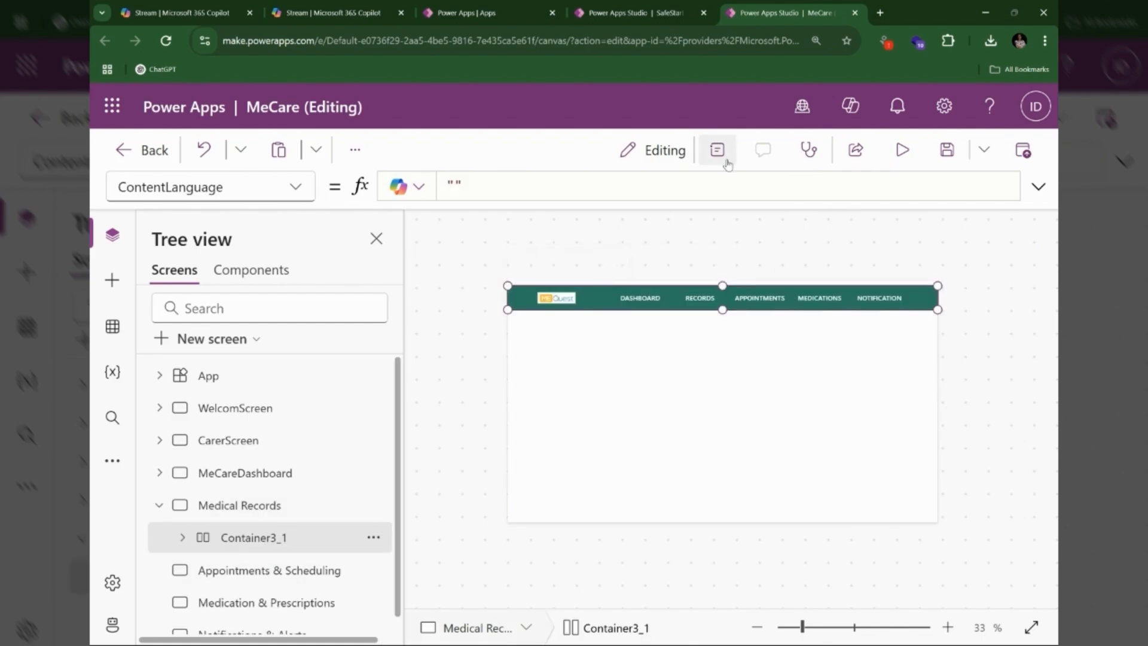
{"action": "left_click", "coordinate": [726, 162]}
{"action": "scroll", "coordinate": [922, 547], "scroll_direction": "down", "scroll_amount": 3}
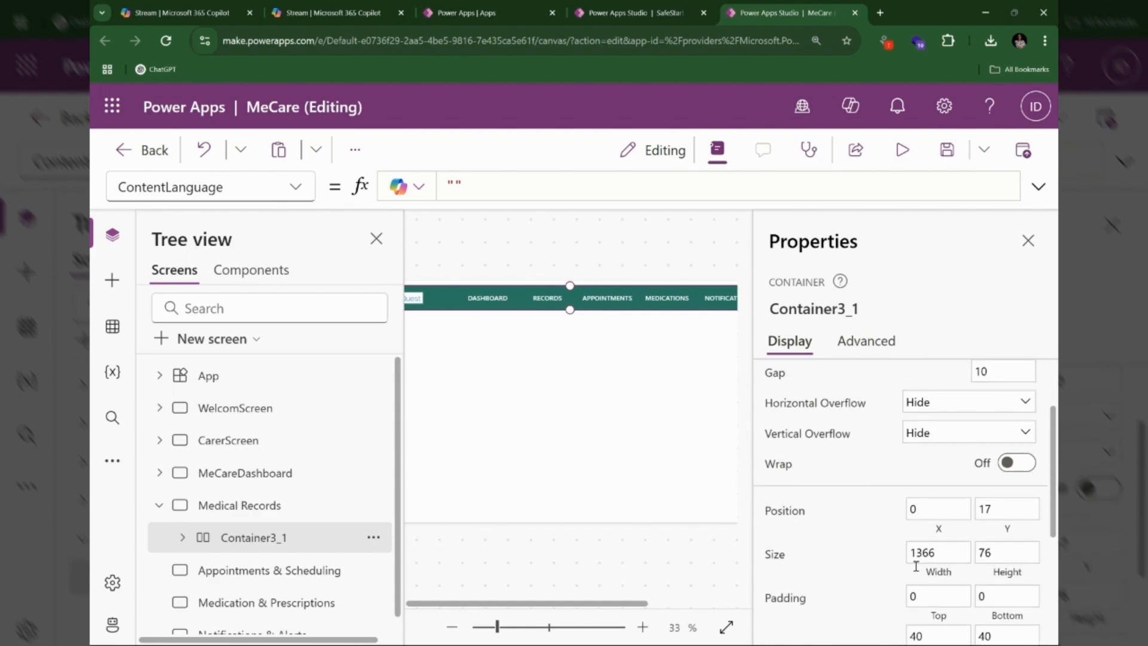
{"action": "left_click", "coordinate": [159, 505]}
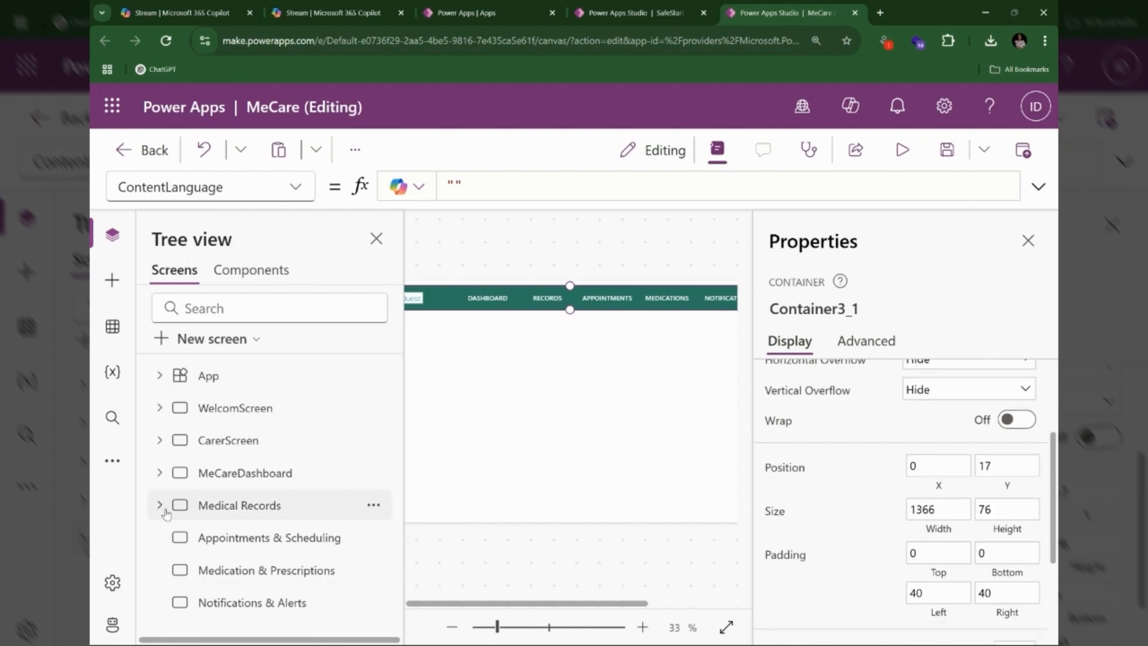
Paste the navigation bar container onto the Appointments & Scheduling and Medication & Prescriptions screens.
{"action": "left_click", "coordinate": [259, 537]}
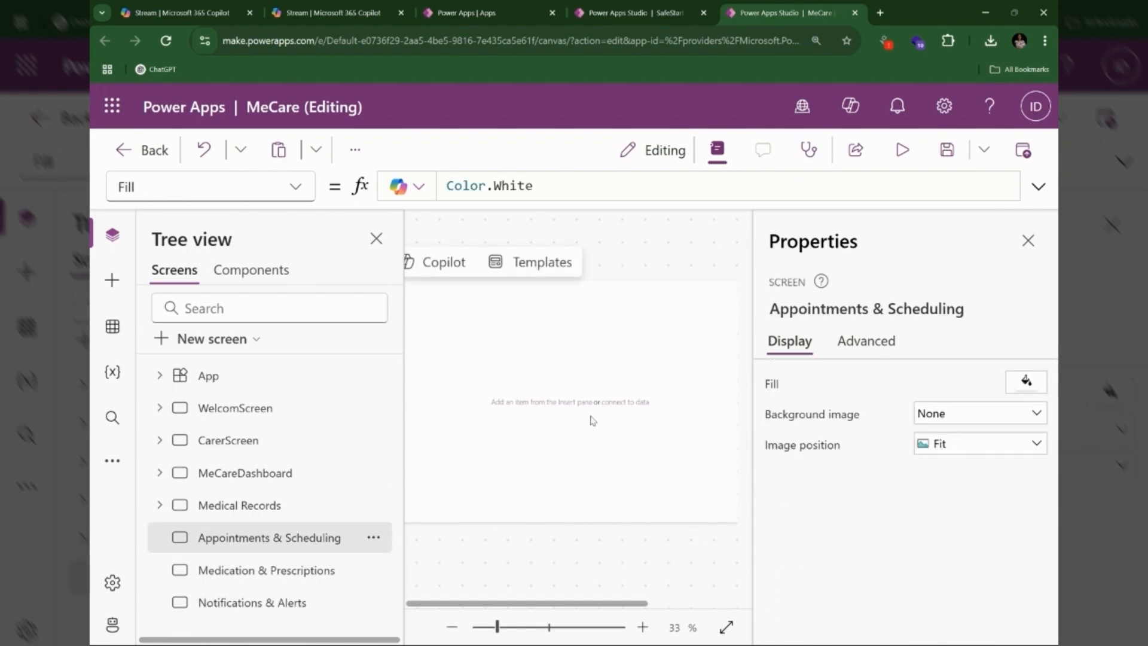
{"action": "key", "text": "ctrl+v"}
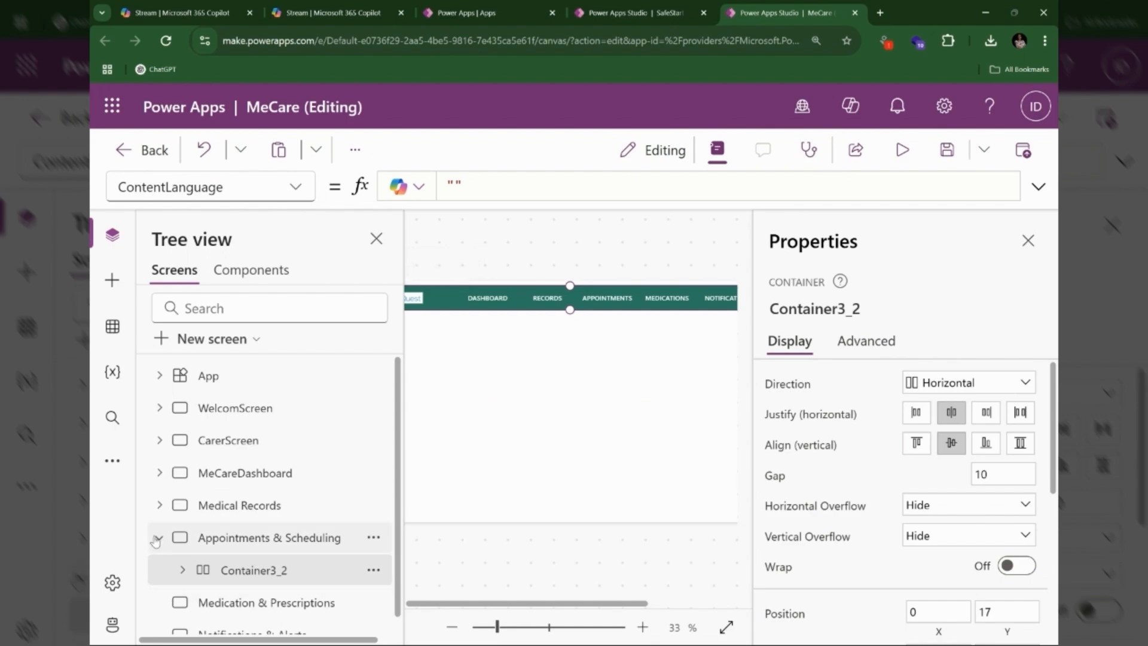
{"action": "left_click", "coordinate": [155, 539]}
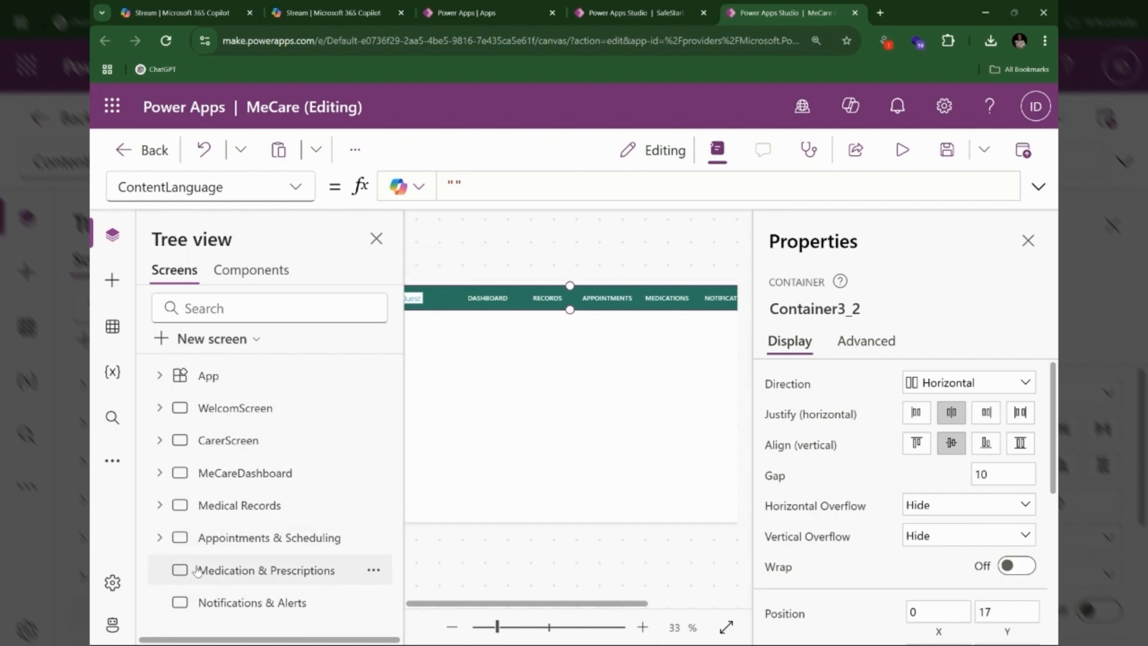
{"action": "left_click", "coordinate": [162, 570]}
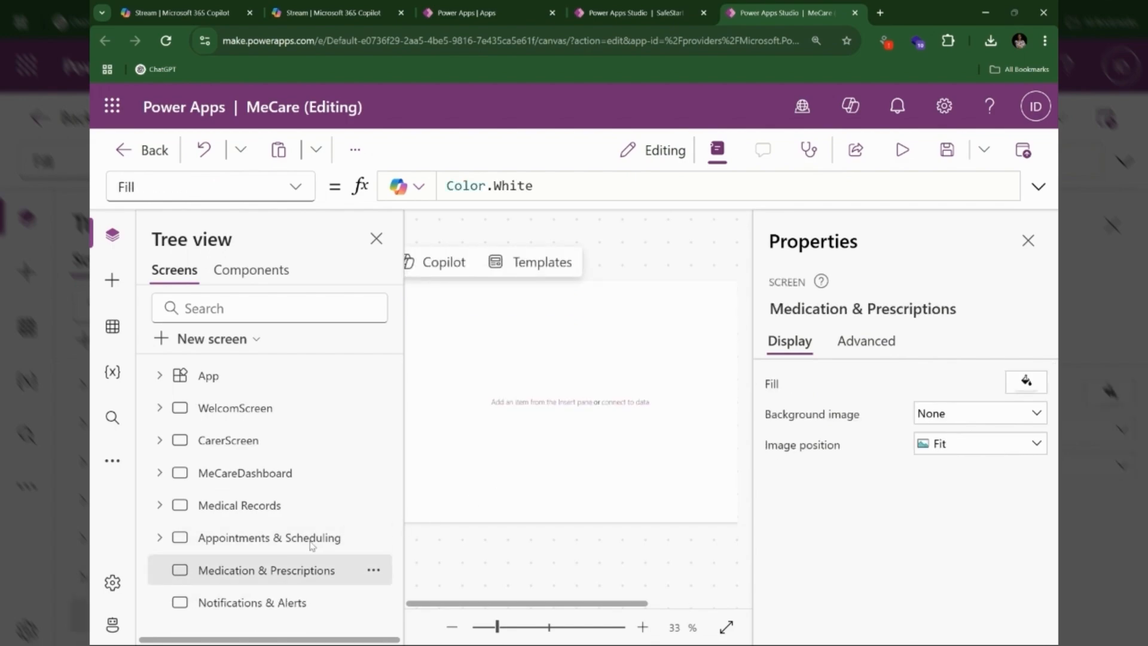
{"action": "key", "text": "ctrl+v"}
{"action": "left_click", "coordinate": [159, 570]}
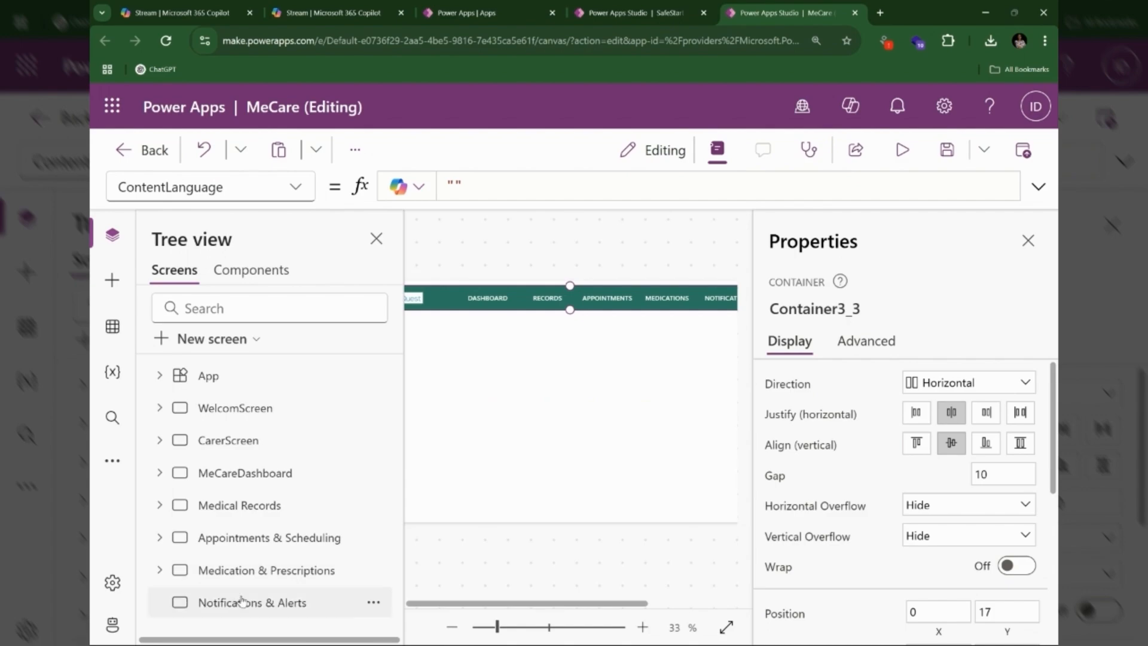
Paste the navigation bar container onto the Notifications & Alerts screen and close the properties.
{"action": "left_click", "coordinate": [241, 601]}
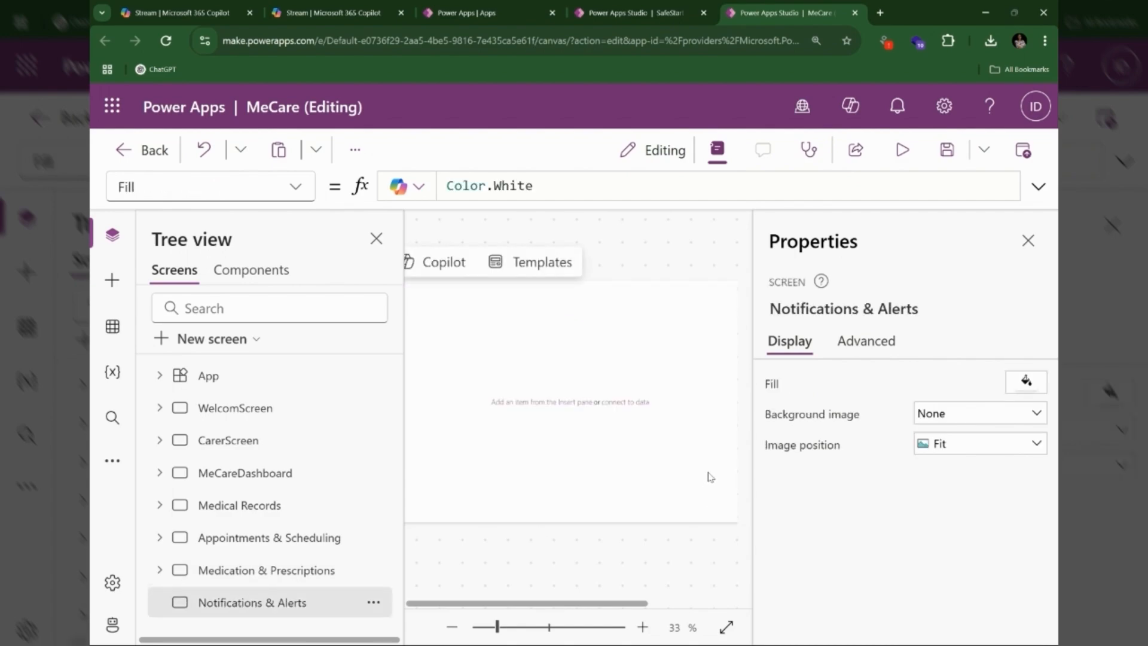
{"action": "key", "text": "ctrl+v"}
{"action": "left_click", "coordinate": [676, 262]}
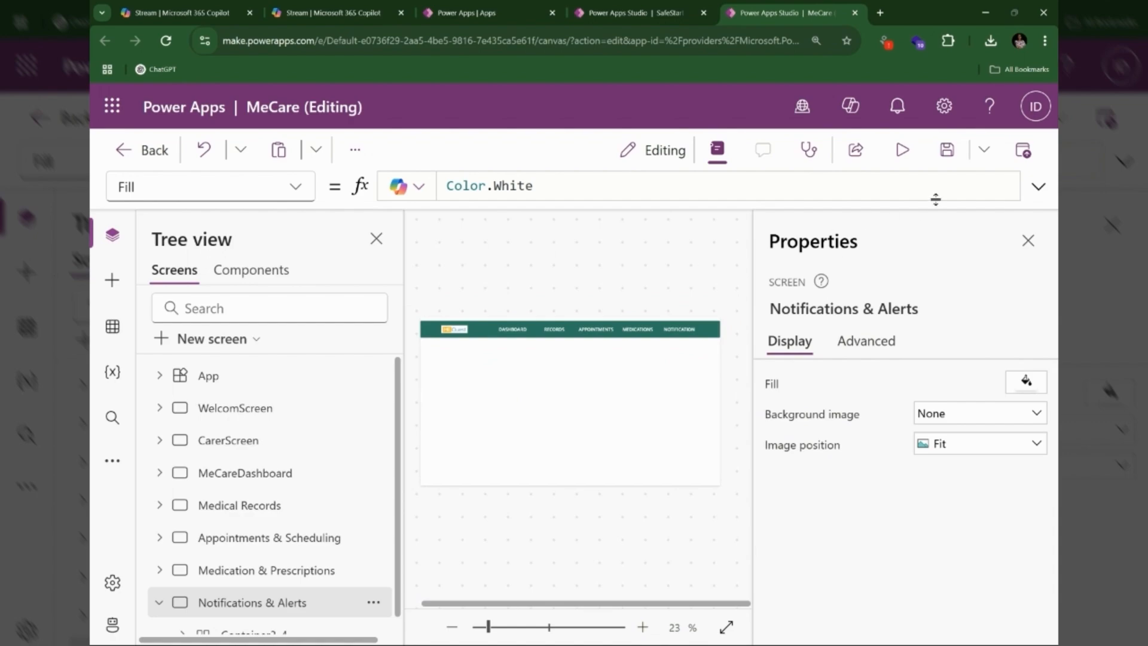
{"action": "left_click", "coordinate": [1028, 240]}
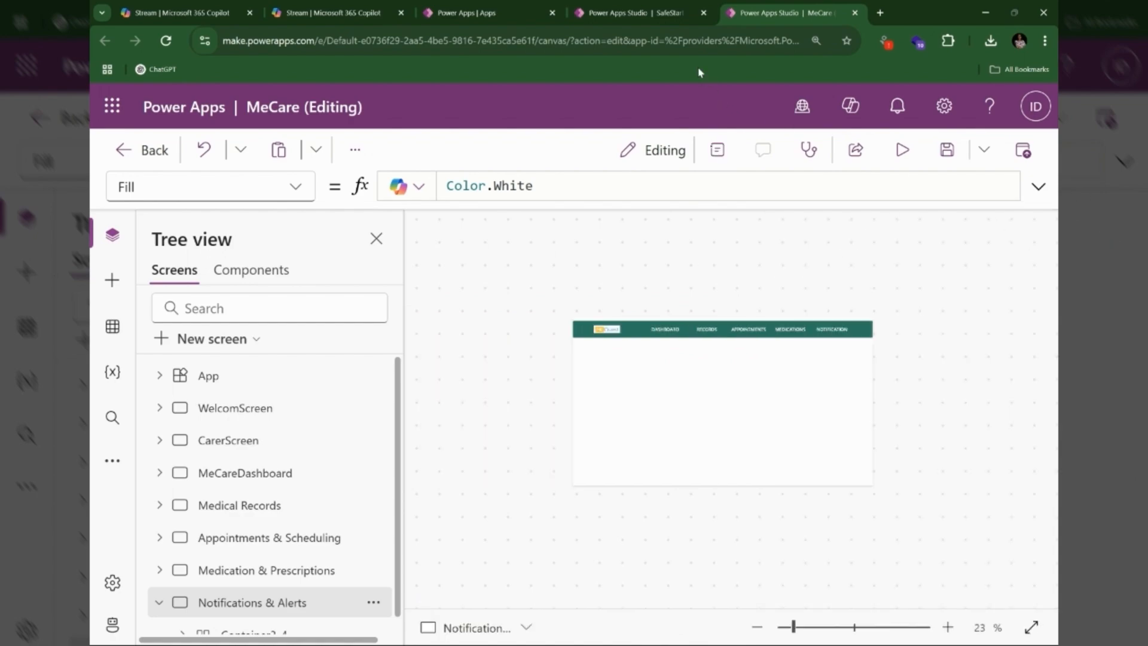
Preview the app, test the navigation bar's RECORDS, MEDICATIONS, NOTIFICATION and DASHBOARD buttons, and exit the preview.
{"action": "key", "text": "ctrl+minus"}
{"action": "key", "text": "ctrl+plus"}
{"action": "key", "text": "ctrl+plus"}
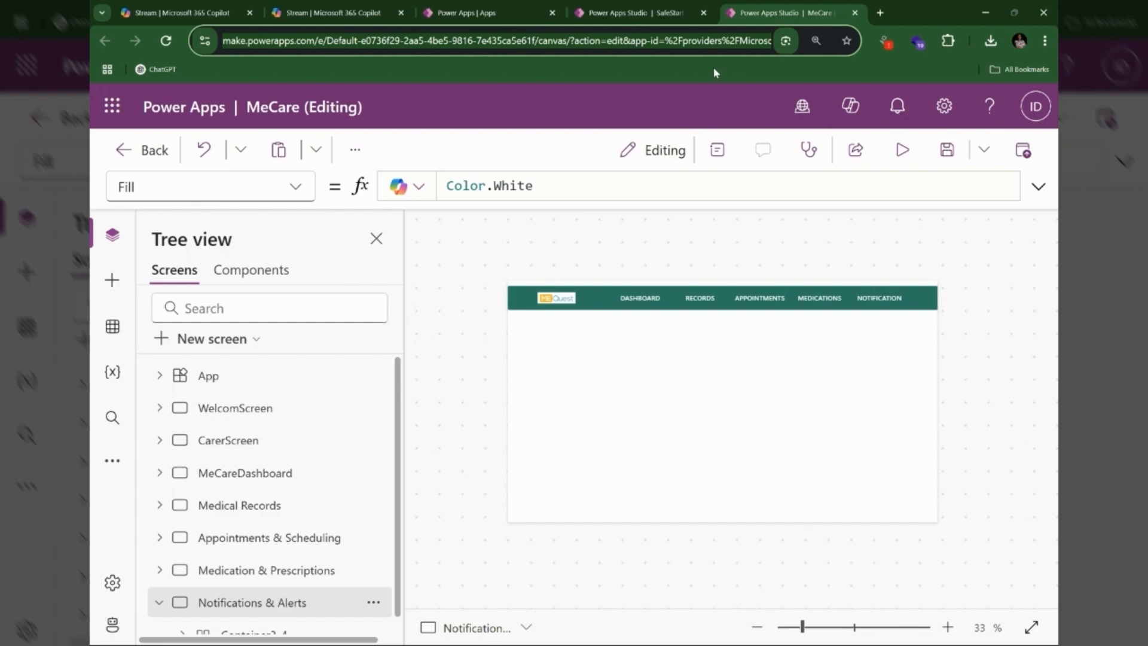
{"action": "key", "text": "ctrl+minus"}
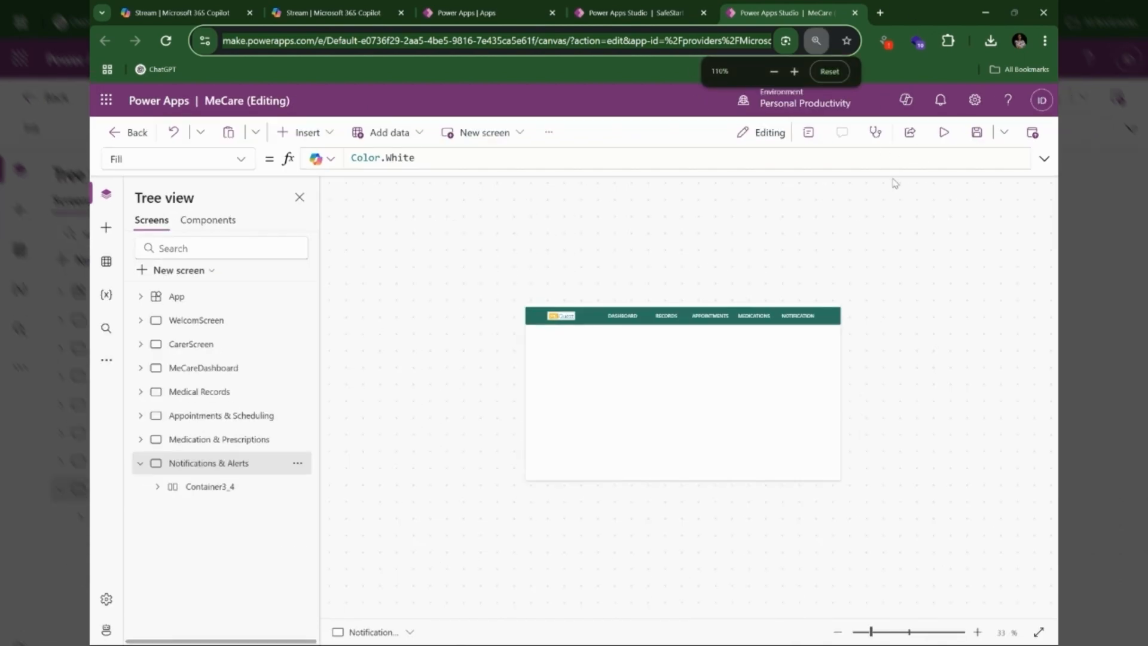
{"action": "key", "text": "ctrl+minus"}
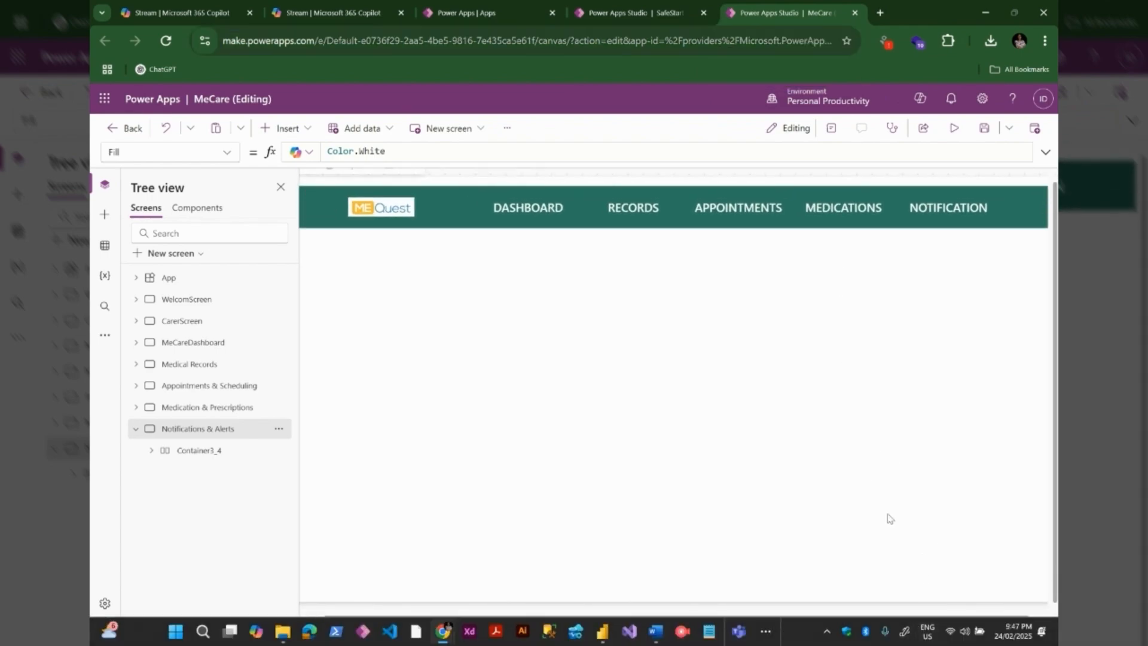
{"action": "left_click", "coordinate": [954, 127]}
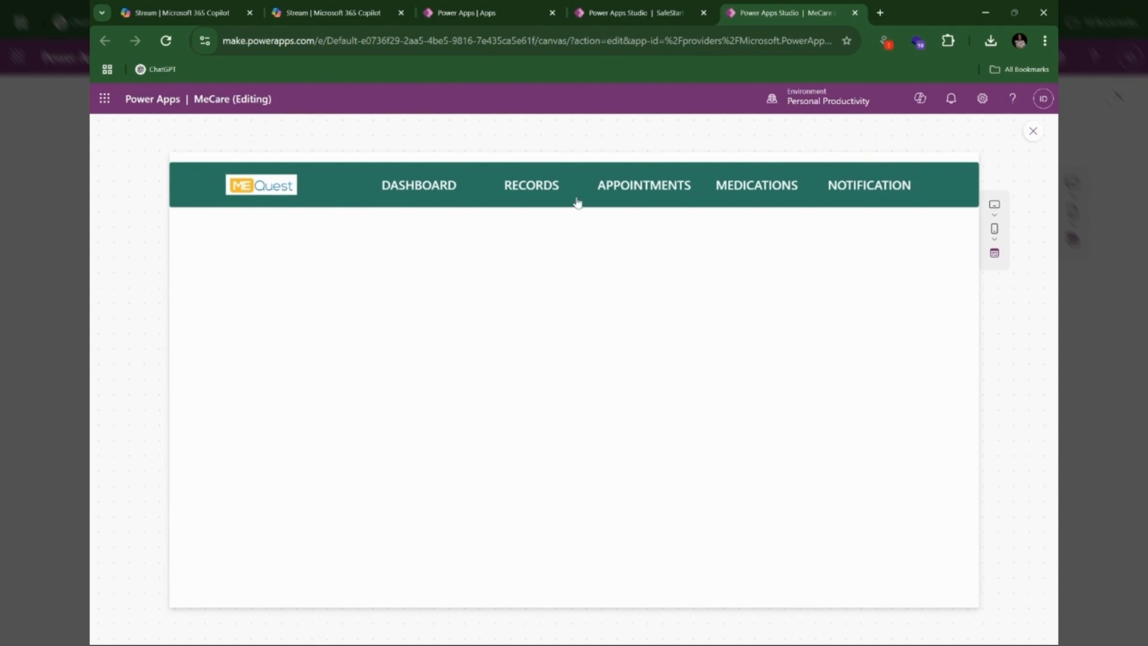
{"action": "left_click", "coordinate": [529, 190]}
{"action": "left_click", "coordinate": [729, 195]}
{"action": "left_click", "coordinate": [853, 196]}
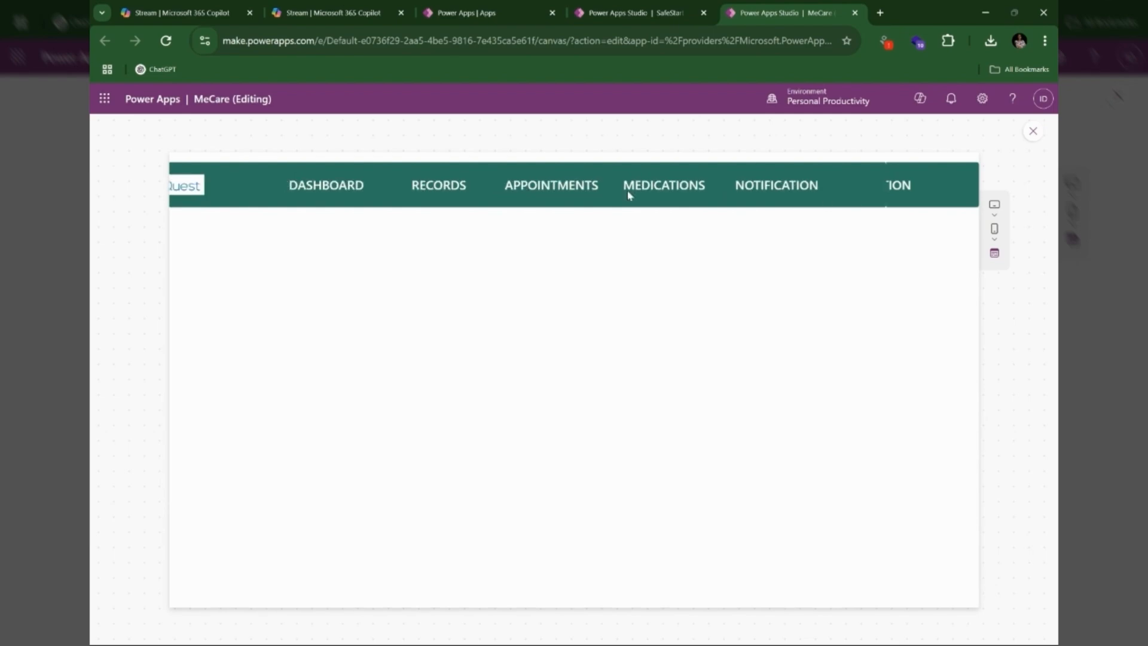
{"action": "left_click", "coordinate": [402, 196]}
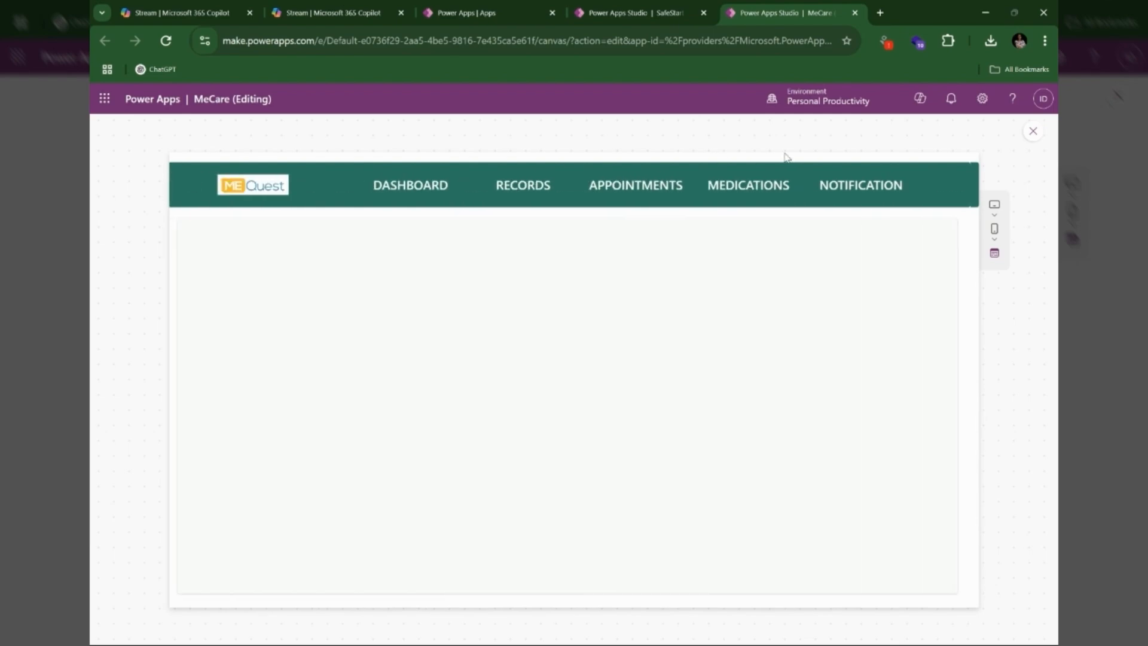
{"action": "left_click", "coordinate": [1031, 136]}
Insert a text control in the large container below the dashboard's navigation bar, about 362 wide and 42 high, near its upper-left corner.
{"action": "left_click", "coordinate": [564, 276]}
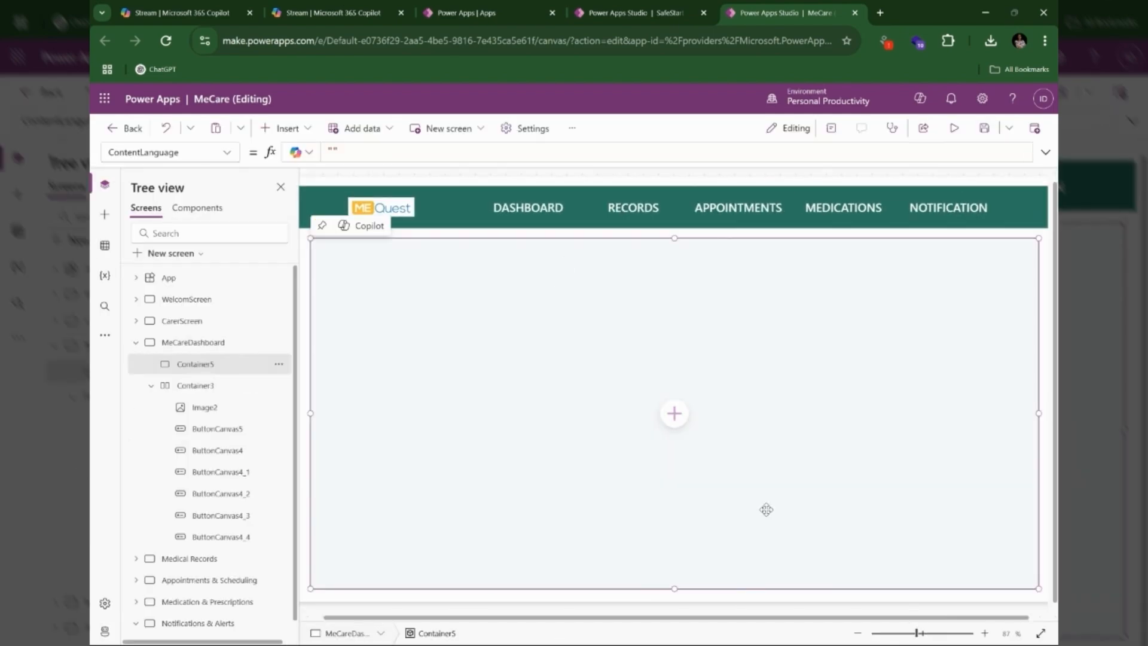
{"action": "left_click", "coordinate": [858, 634]}
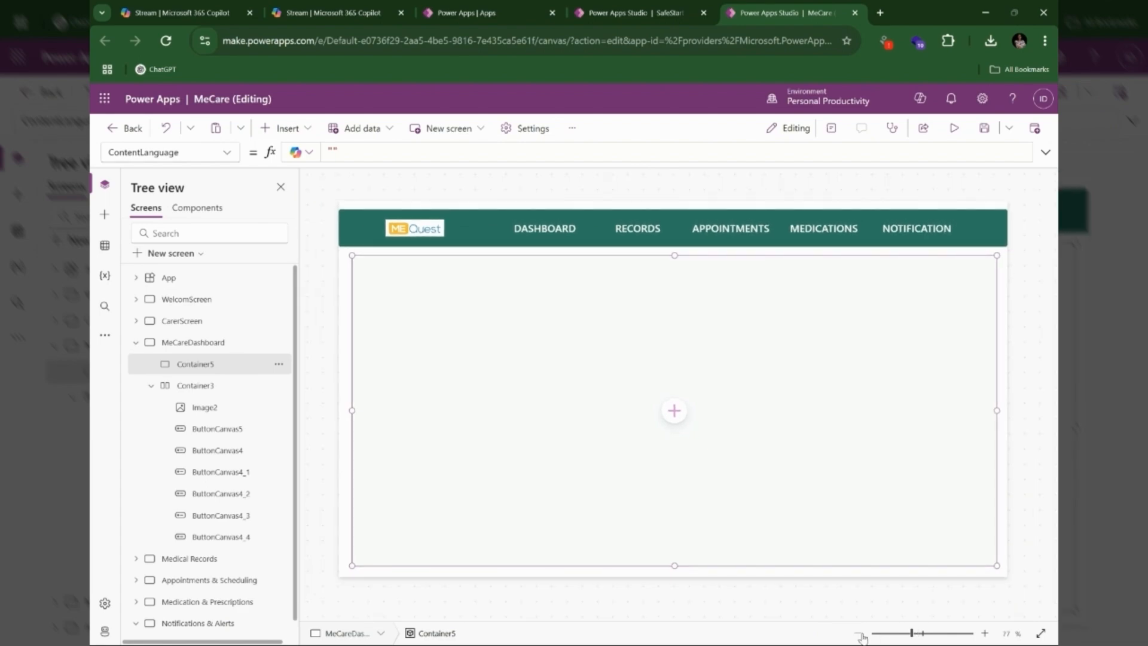
{"action": "left_click", "coordinate": [314, 130]}
{"action": "left_click", "coordinate": [302, 201]}
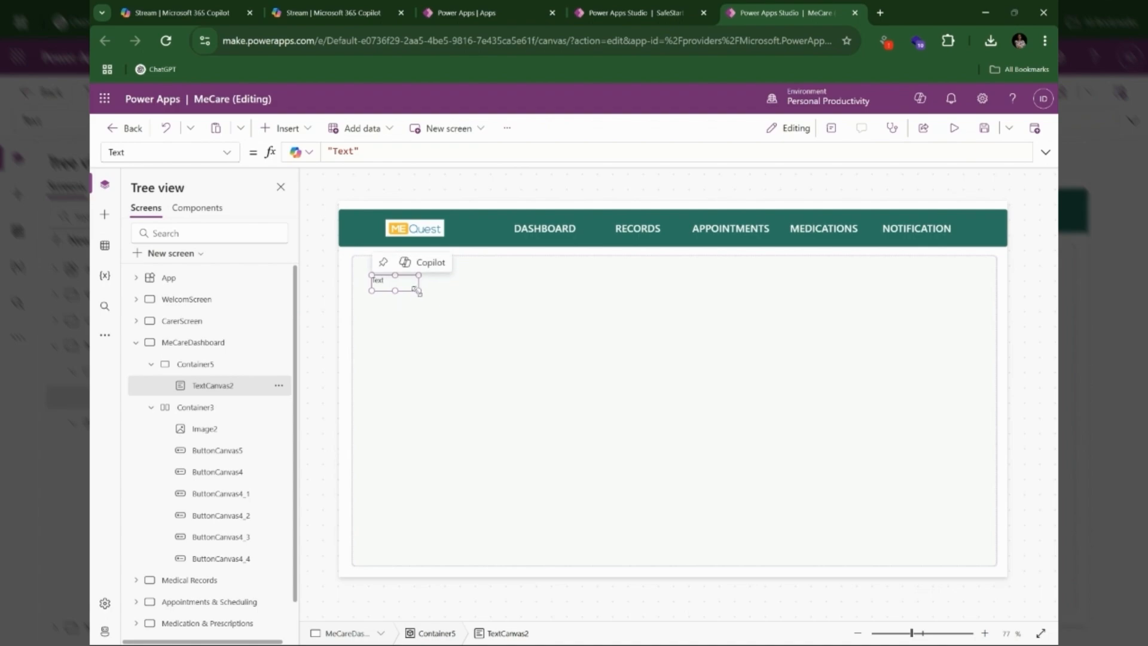
{"action": "left_click_drag", "start_coordinate": [417, 290], "coordinate": [480, 263]}
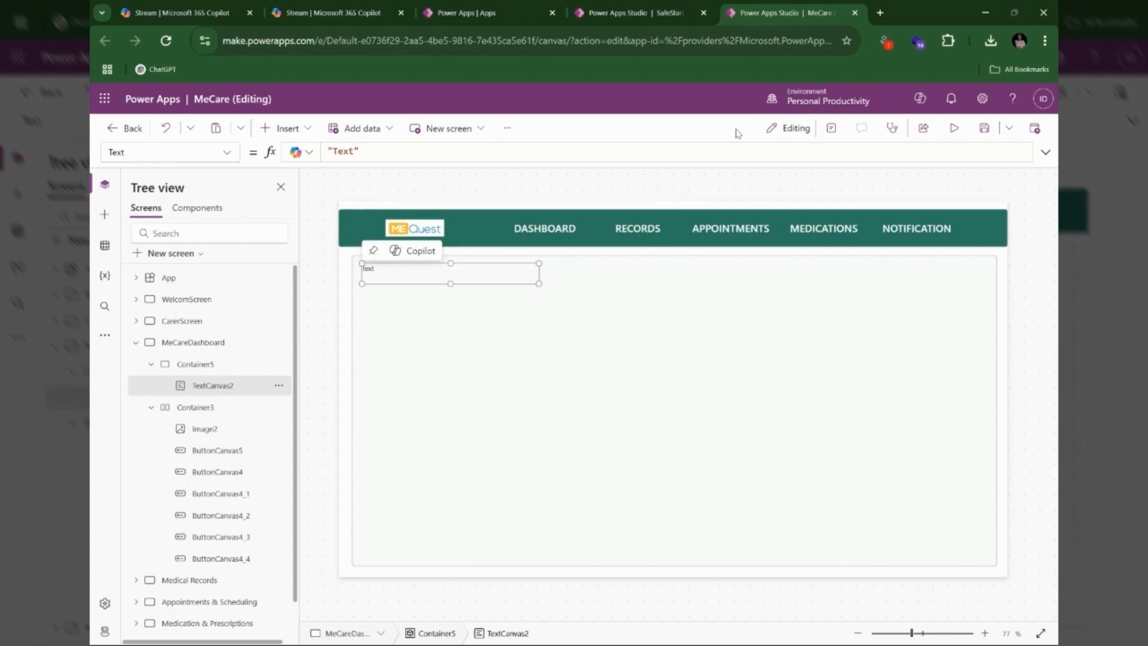
Set the dashboard text control's font size to 30 and its font weight to Semibold.
{"action": "left_click", "coordinate": [831, 127]}
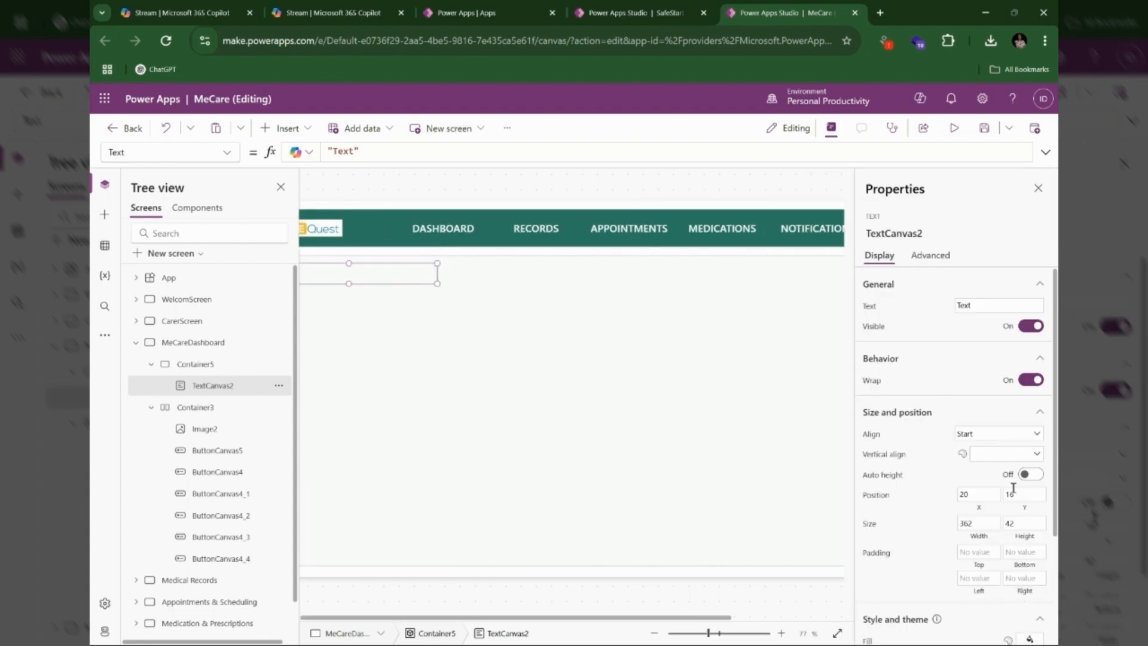
{"action": "scroll", "coordinate": [1010, 526], "scroll_direction": "down", "scroll_amount": 3}
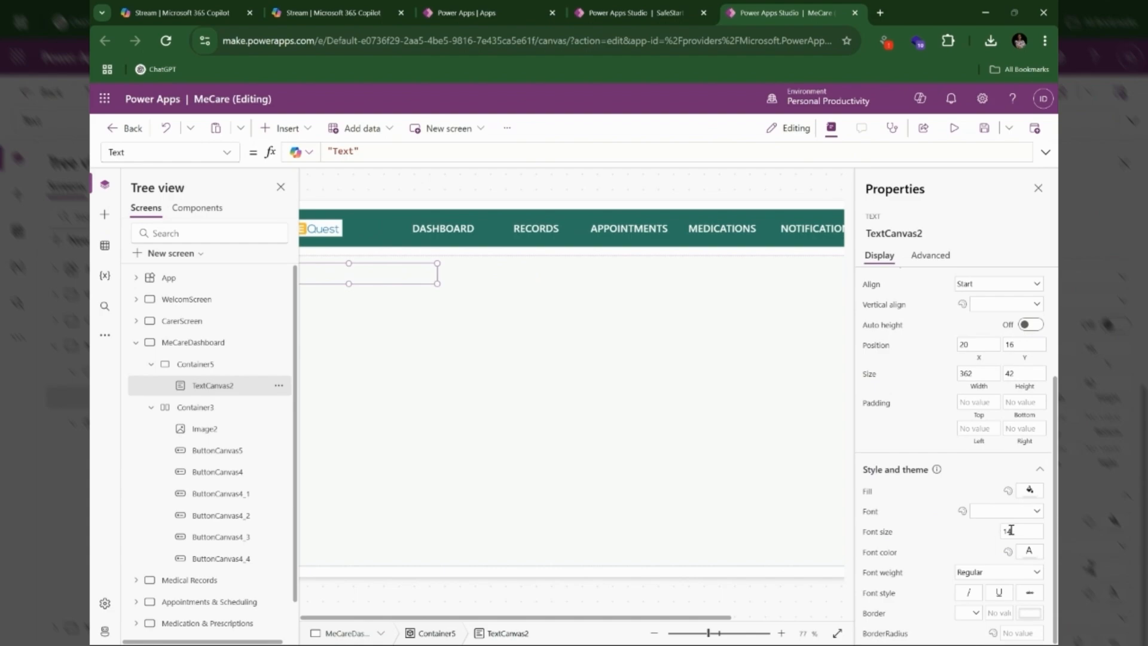
{"action": "left_click", "coordinate": [1011, 531]}
{"action": "type", "text": "30"}
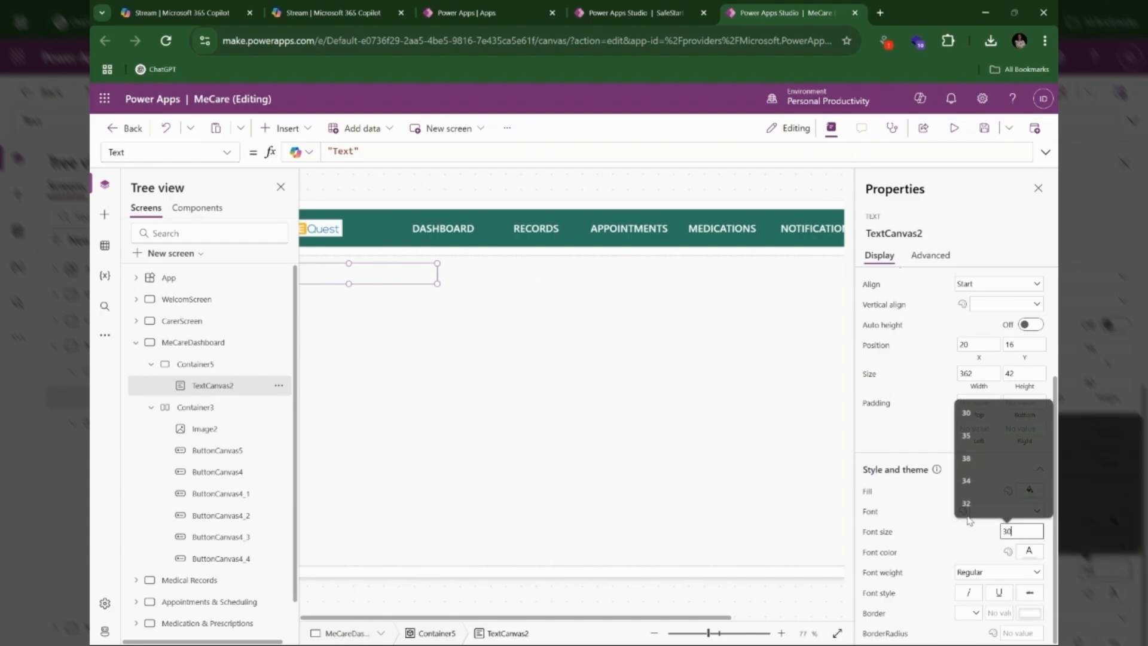
{"action": "key", "text": "Return"}
{"action": "left_click", "coordinate": [977, 575]}
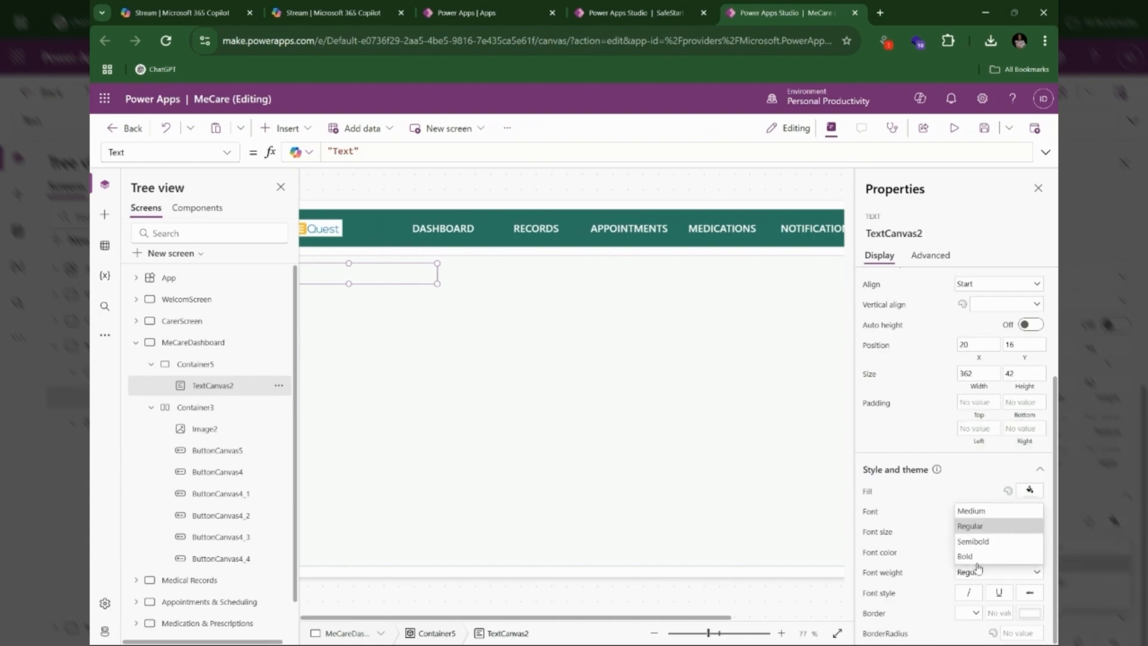
{"action": "left_click", "coordinate": [977, 545]}
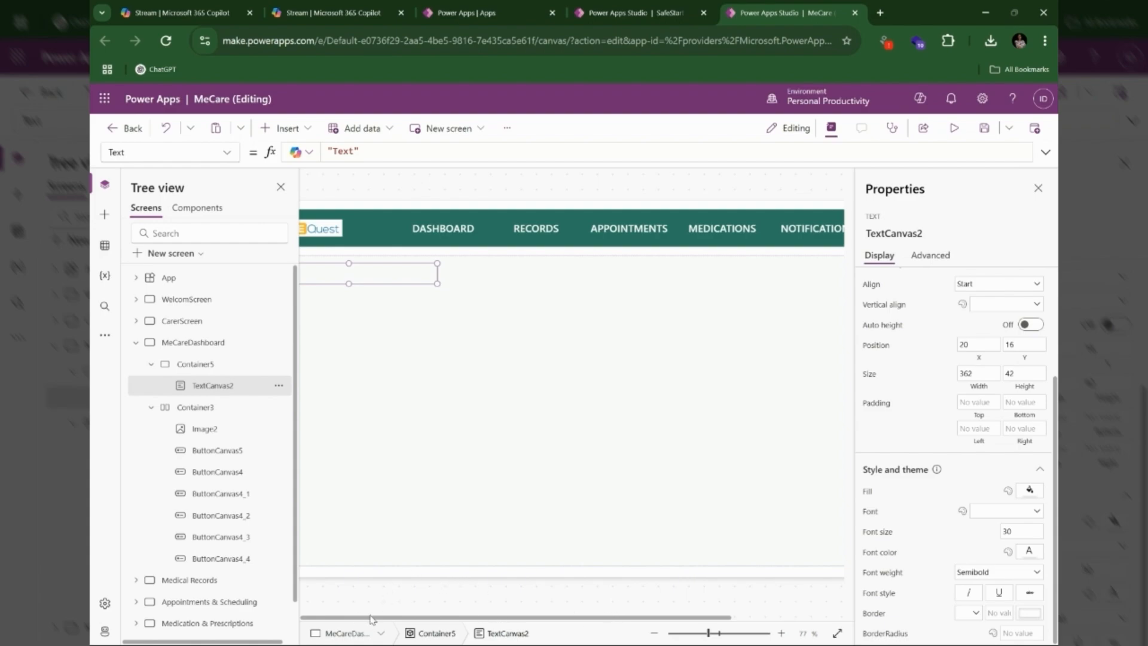
{"action": "left_click_drag", "start_coordinate": [371, 620], "coordinate": [388, 620]}
{"action": "left_click", "coordinate": [656, 634]}
{"action": "left_click", "coordinate": [656, 634]}
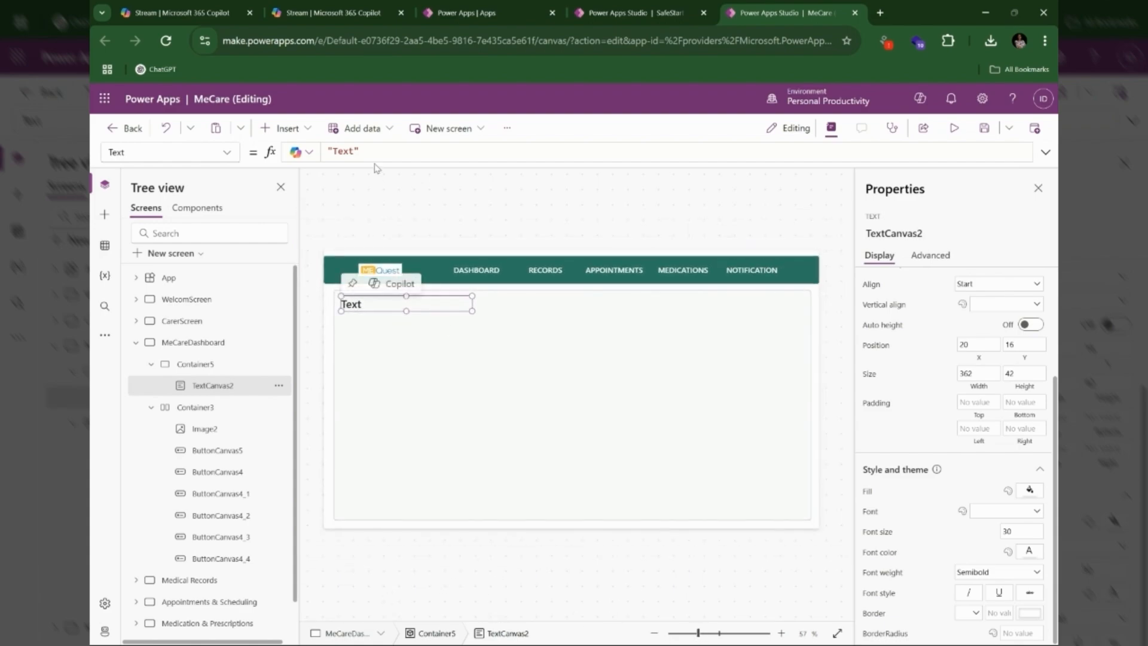
{"action": "left_click", "coordinate": [393, 151]}
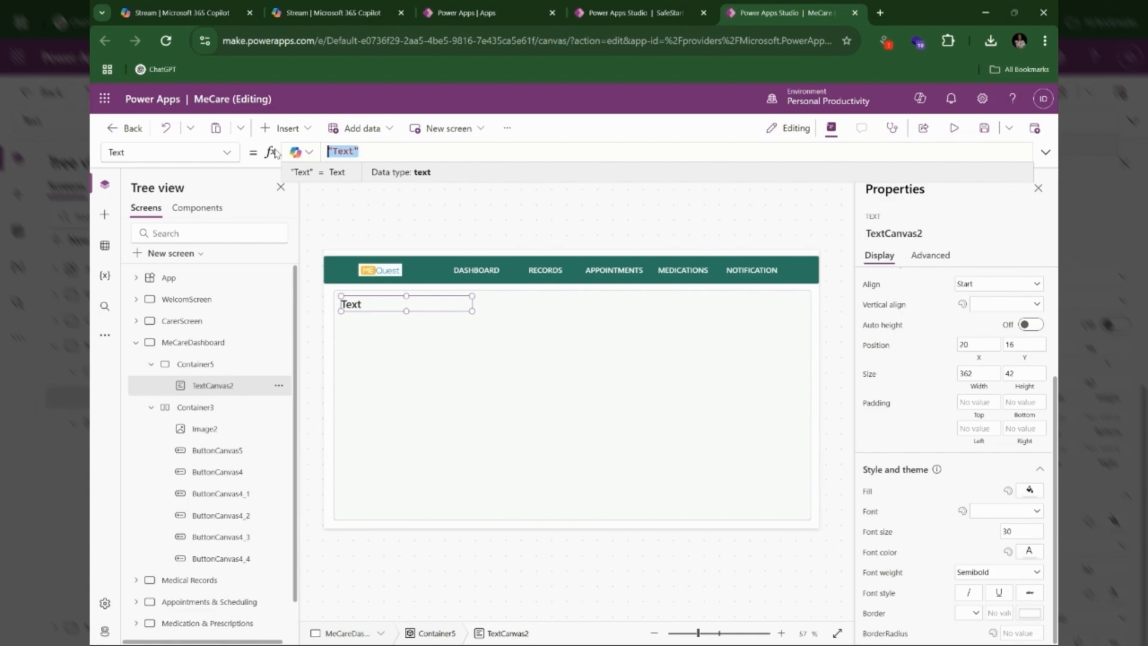
{"action": "type", "text": "Sc"}
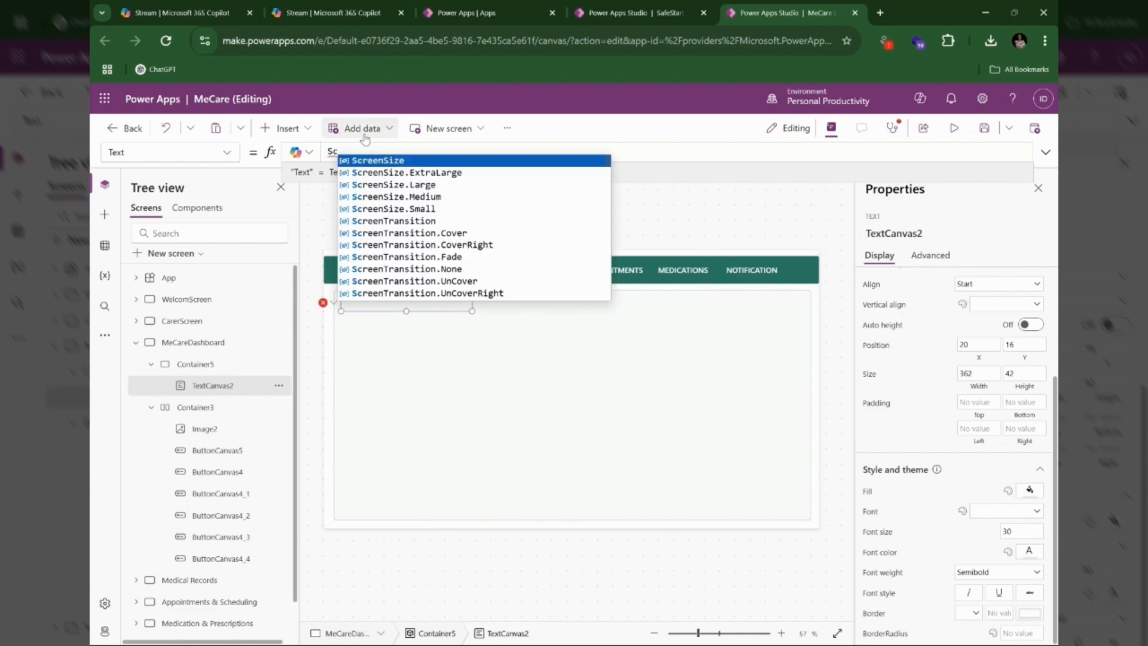
{"action": "scroll", "coordinate": [433, 199], "scroll_direction": "down", "scroll_amount": 1}
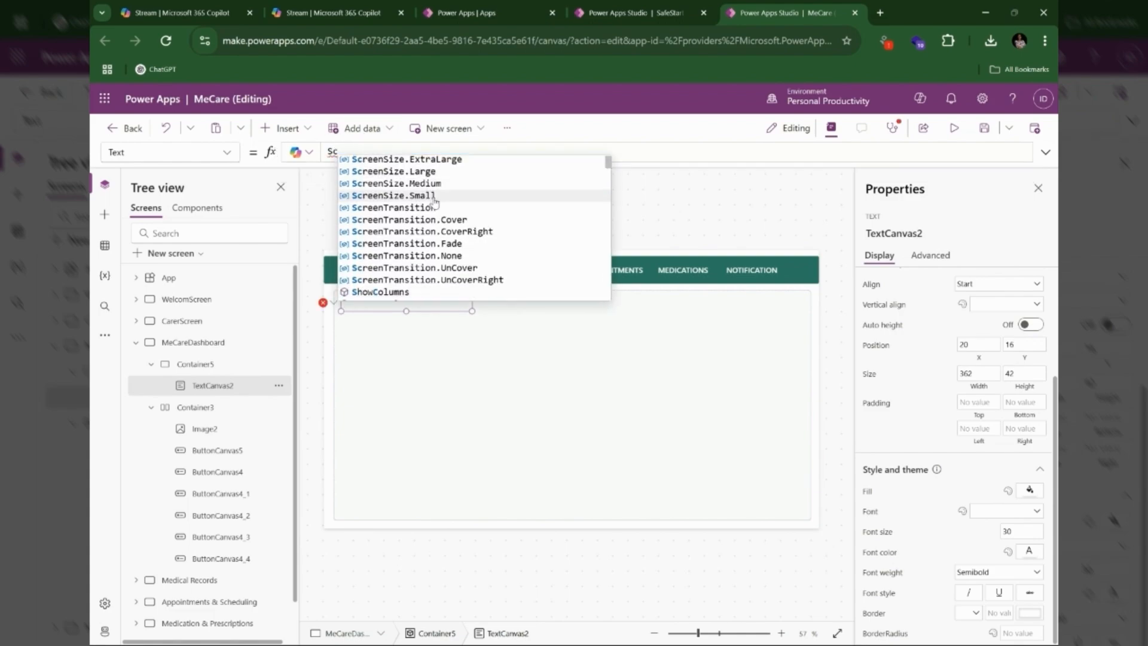
{"action": "scroll", "coordinate": [445, 275], "scroll_direction": "up", "scroll_amount": 1}
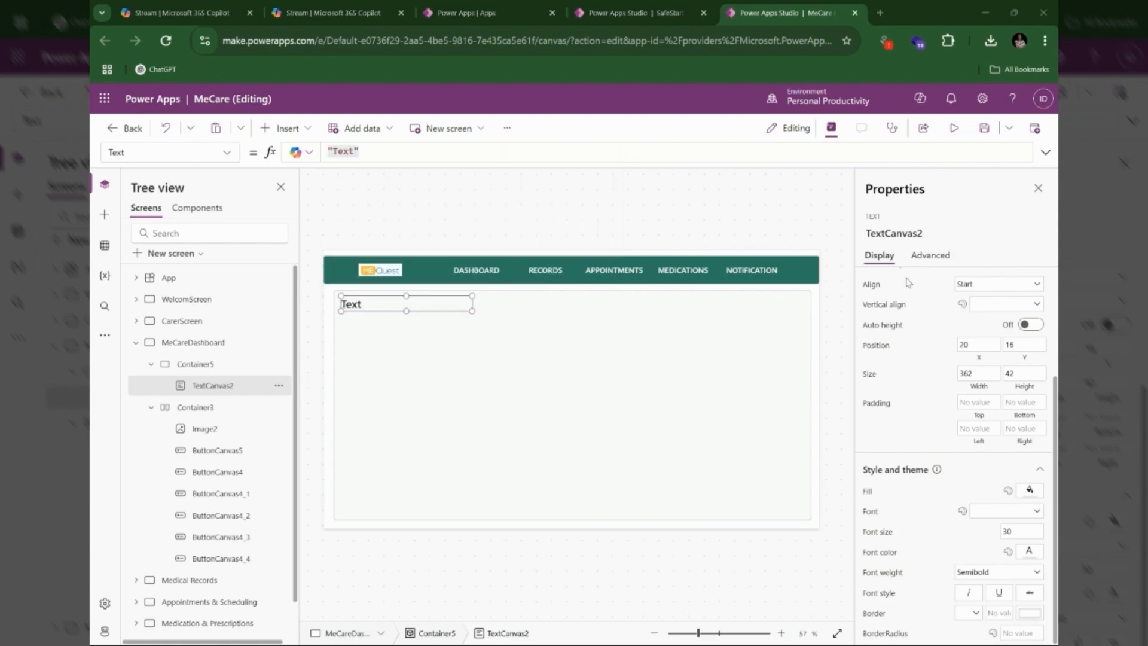
Set the text control's Text formula to App.ActiveScreen.Name, preview the dashboard, and exit the preview.
{"action": "left_click", "coordinate": [385, 153]}
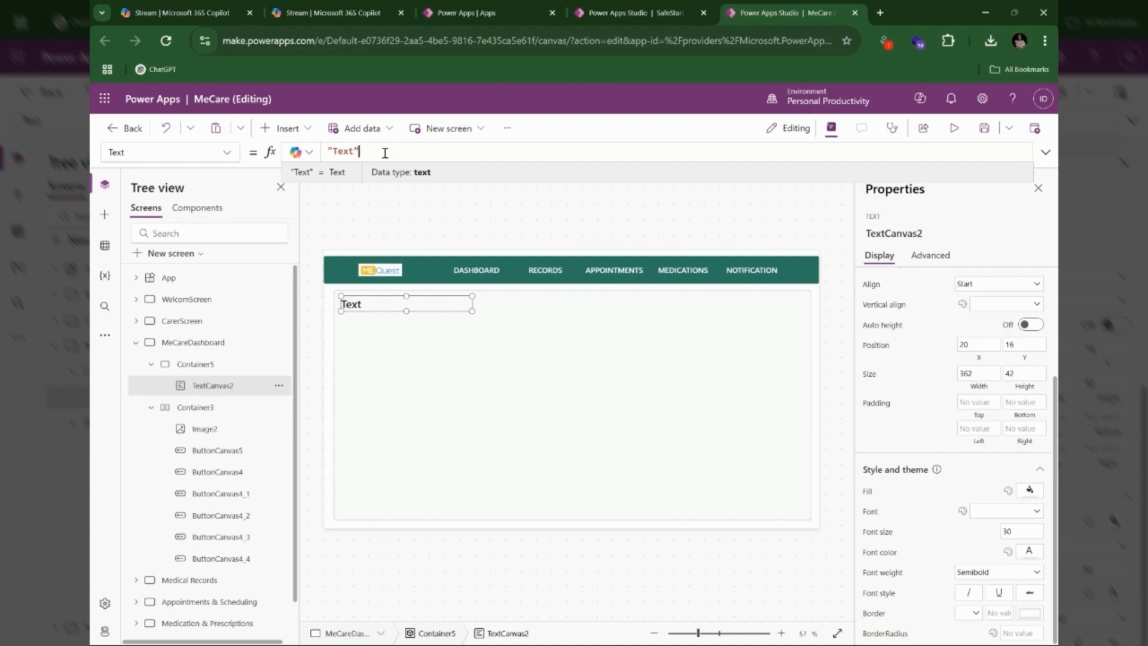
{"action": "key", "text": "ctrl+a"}
{"action": "type", "text": "App"}
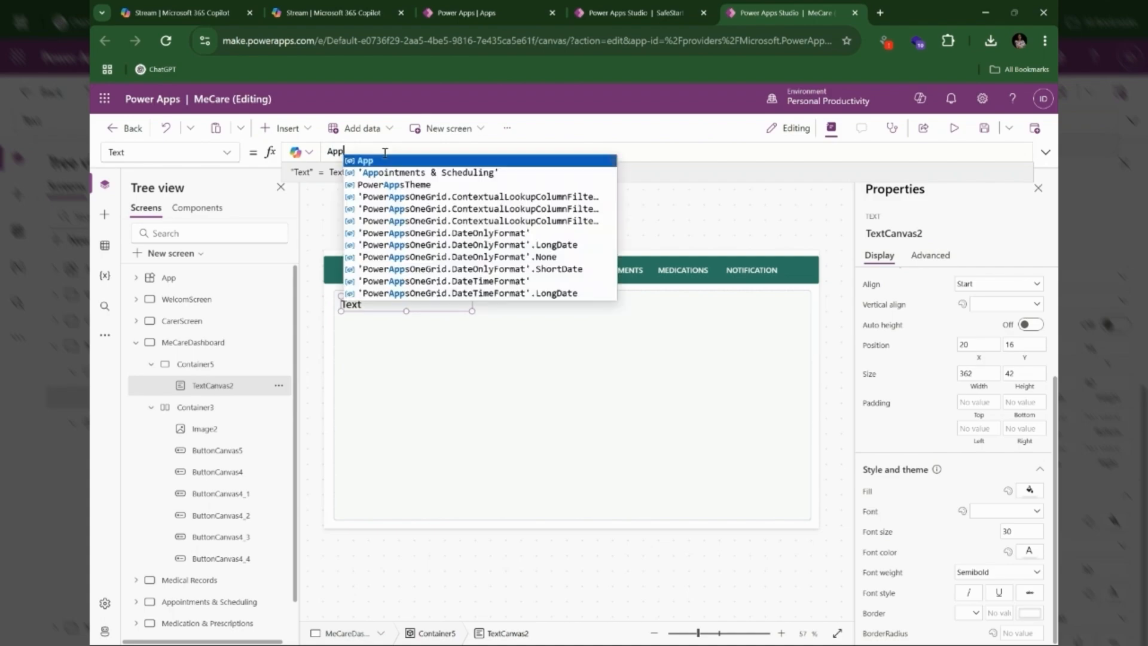
{"action": "type", "text": ".A"}
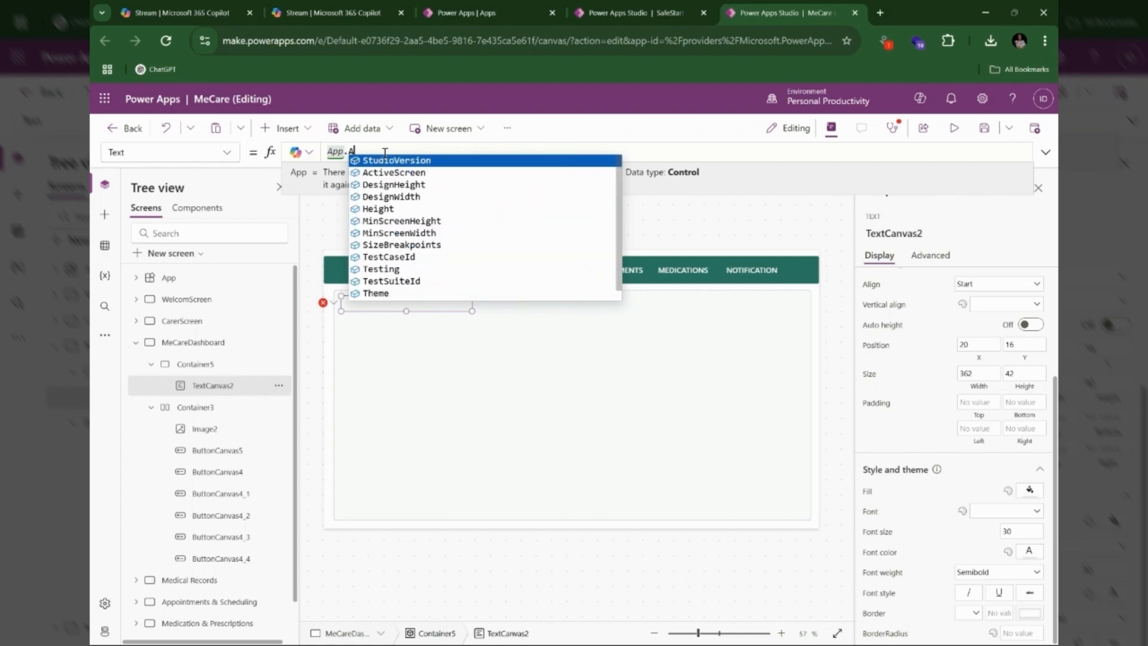
{"action": "left_click", "coordinate": [385, 160]}
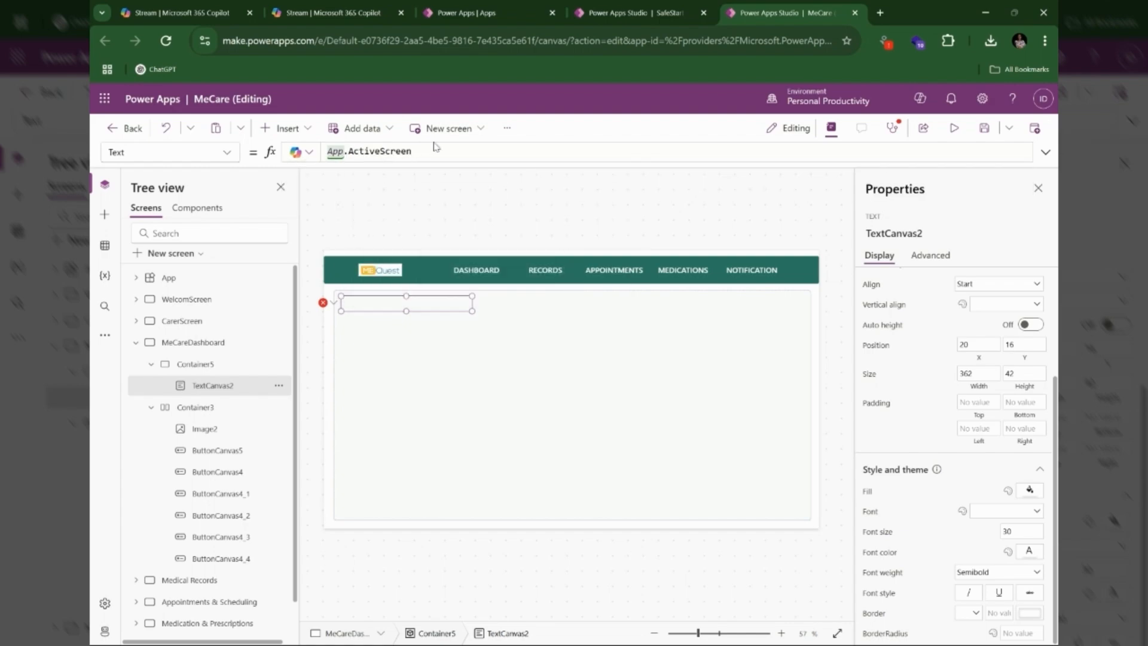
{"action": "type", "text": "."}
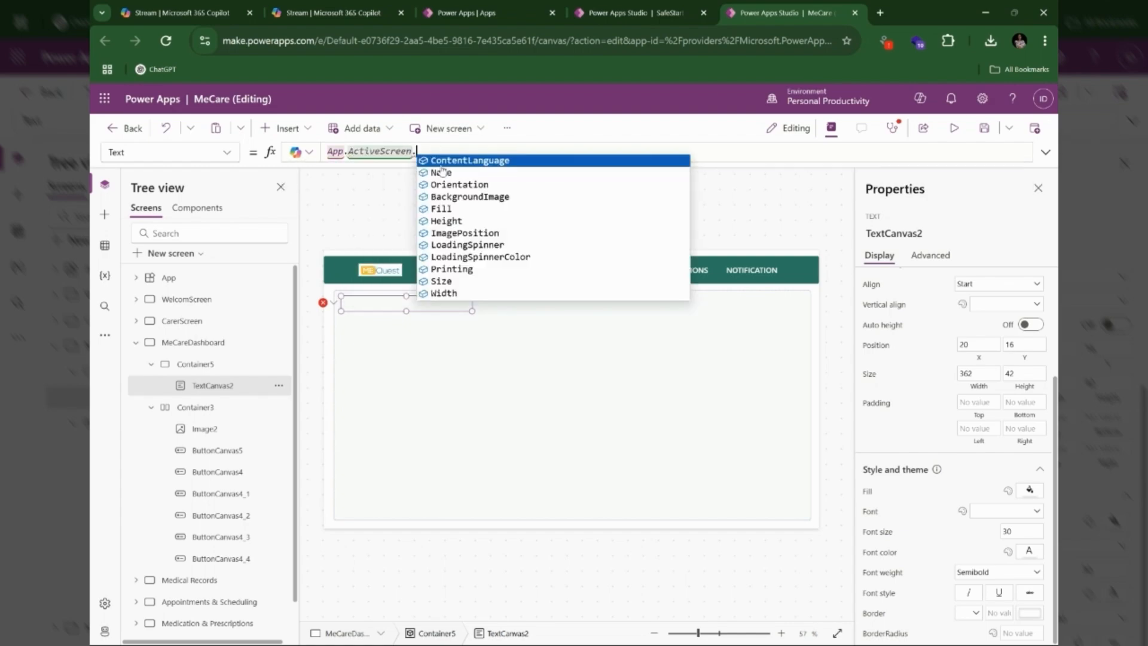
{"action": "left_click", "coordinate": [443, 172]}
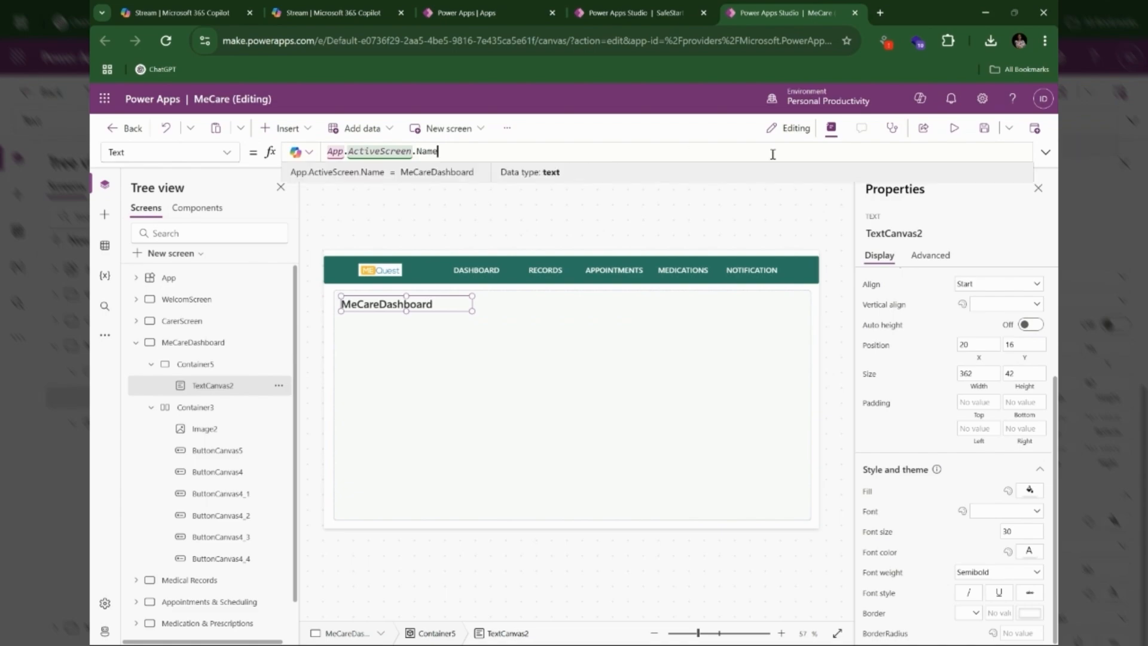
{"action": "left_click", "coordinate": [954, 128]}
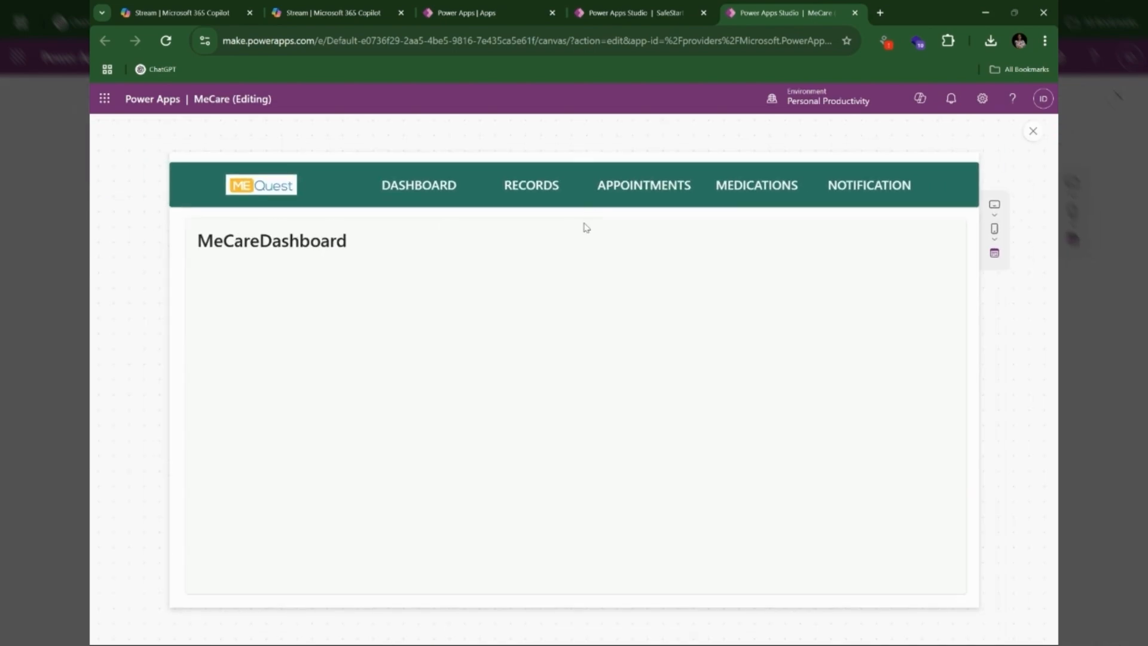
{"action": "left_click", "coordinate": [1032, 131]}
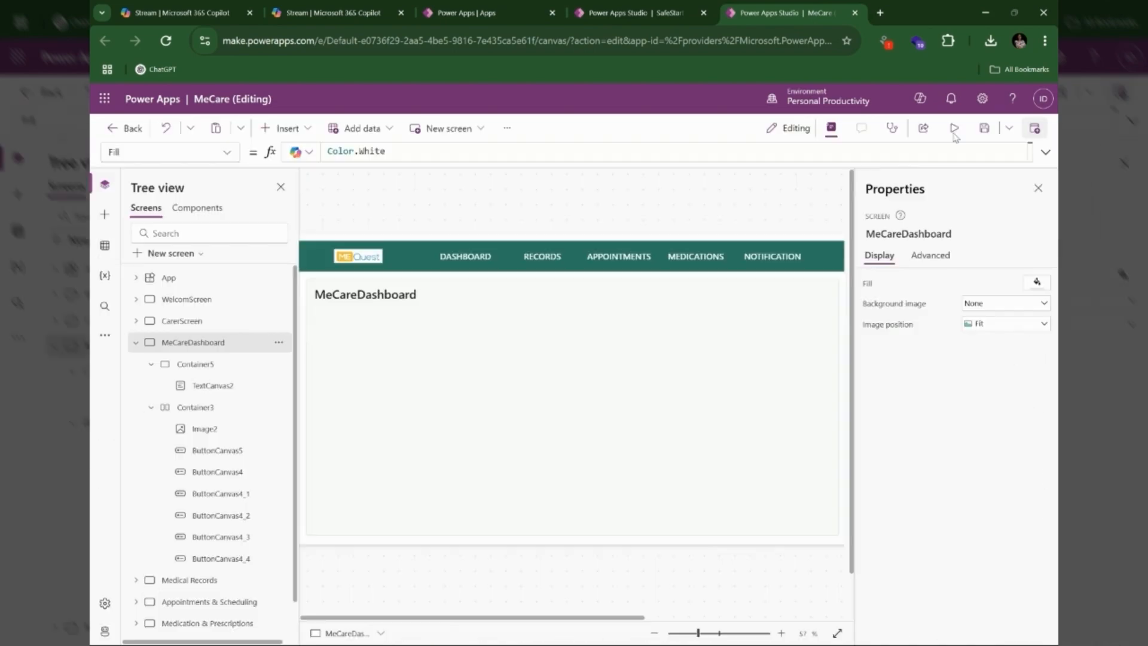
Copy the dashboard's large content container with its title text onto the Medical Records screen.
{"action": "left_click", "coordinate": [459, 339]}
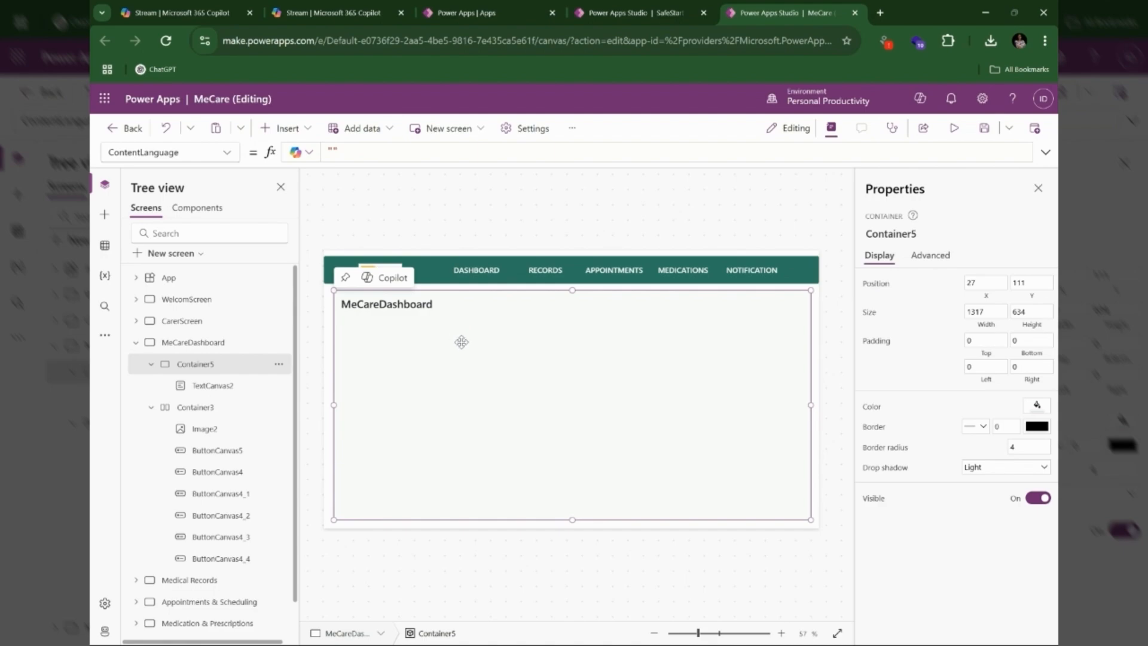
{"action": "left_click", "coordinate": [135, 342]}
{"action": "left_click", "coordinate": [198, 367]}
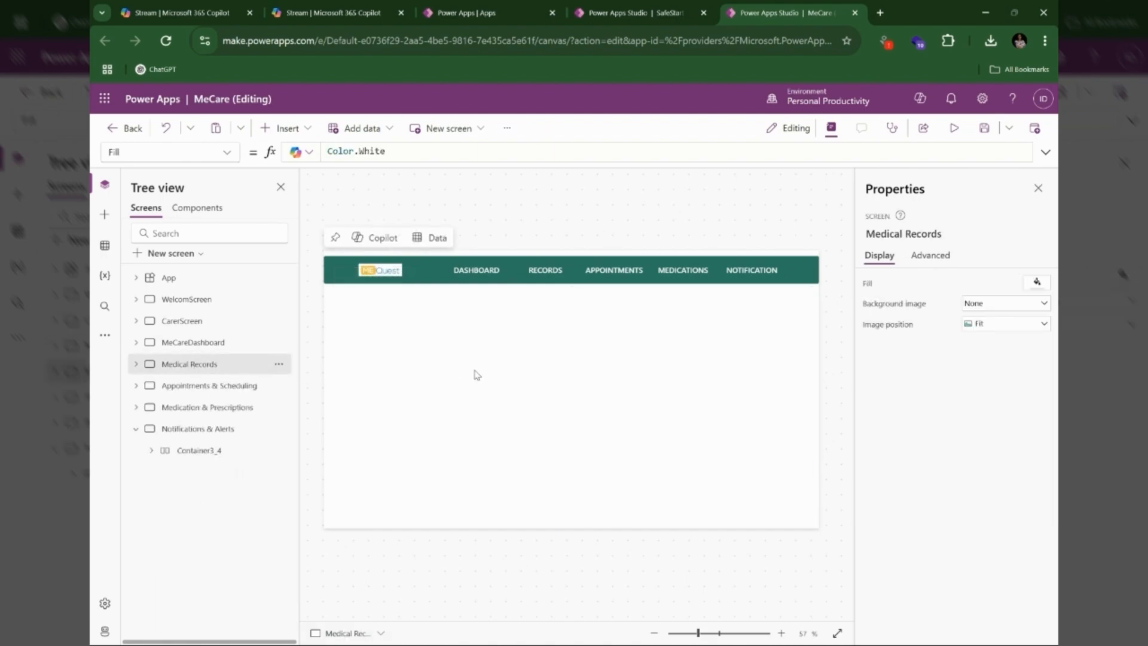
{"action": "left_click", "coordinate": [494, 379]}
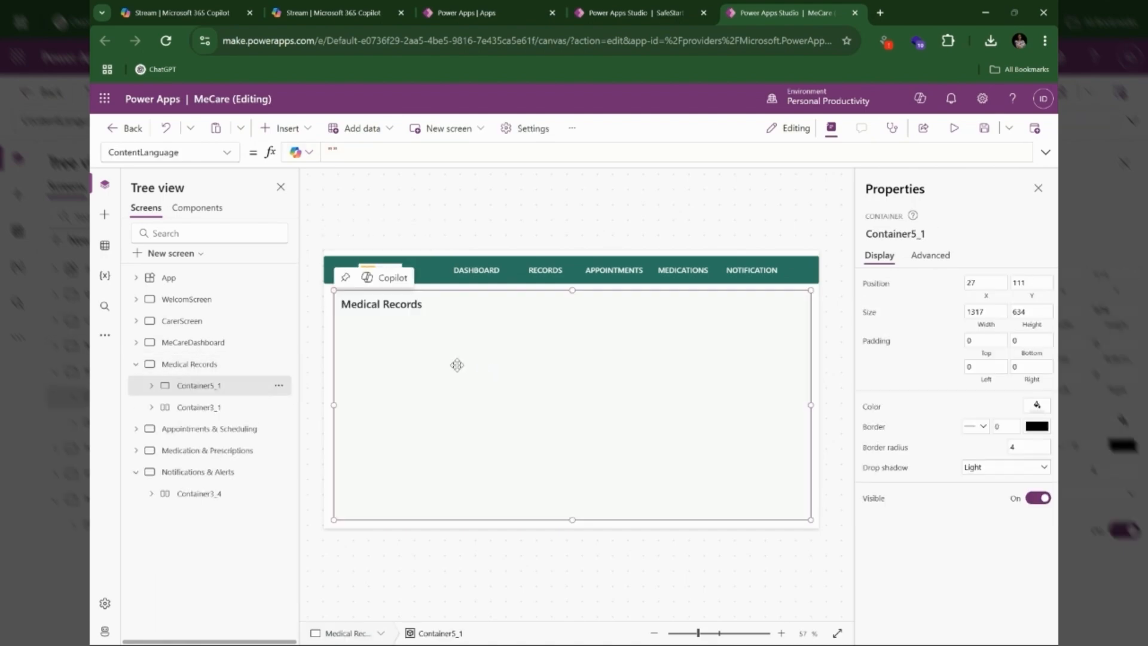
Paste the content container onto the Appointments & Scheduling and Medication & Prescriptions screens.
{"action": "left_click", "coordinate": [137, 365]}
{"action": "left_click", "coordinate": [149, 386]}
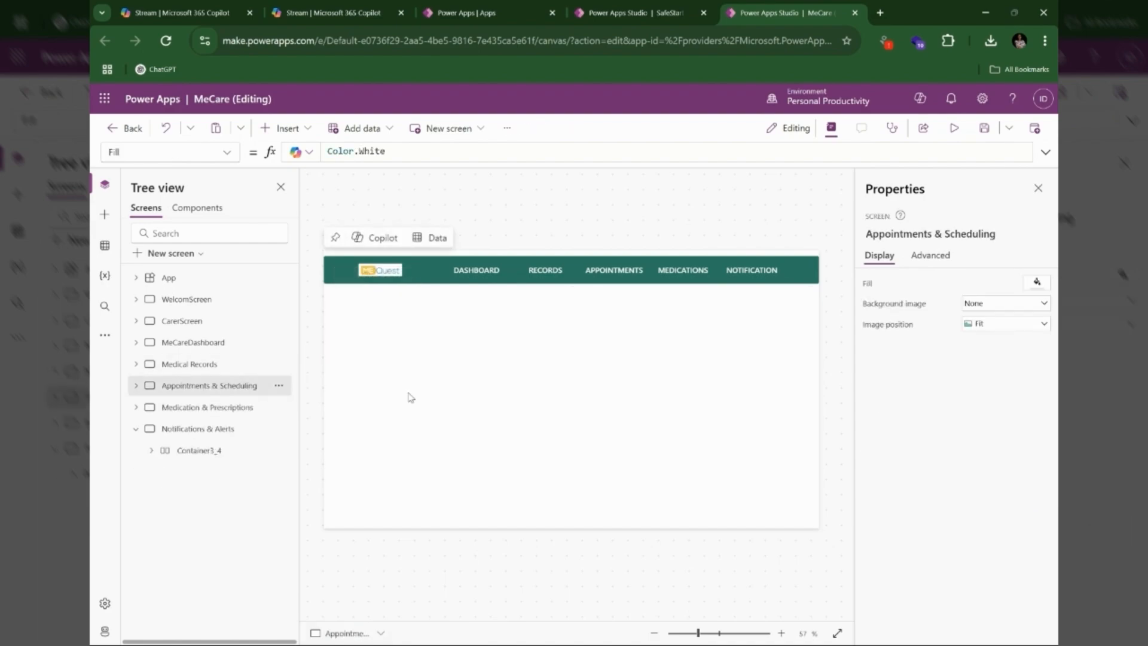
{"action": "left_click", "coordinate": [394, 398]}
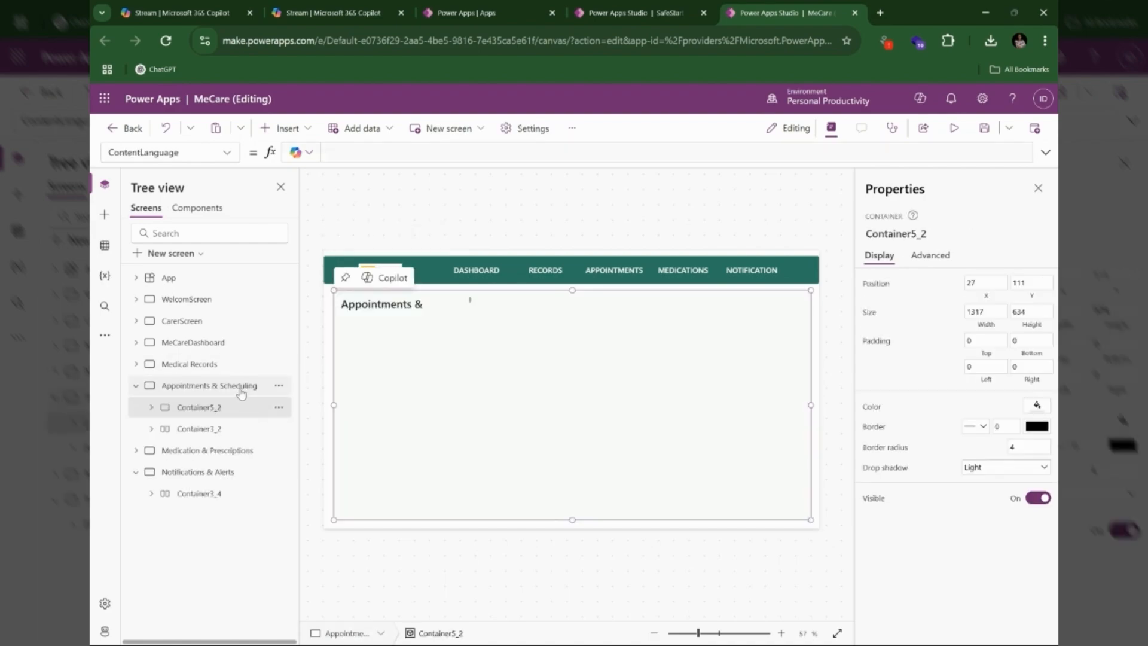
{"action": "left_click", "coordinate": [135, 386]}
{"action": "left_click", "coordinate": [216, 407]}
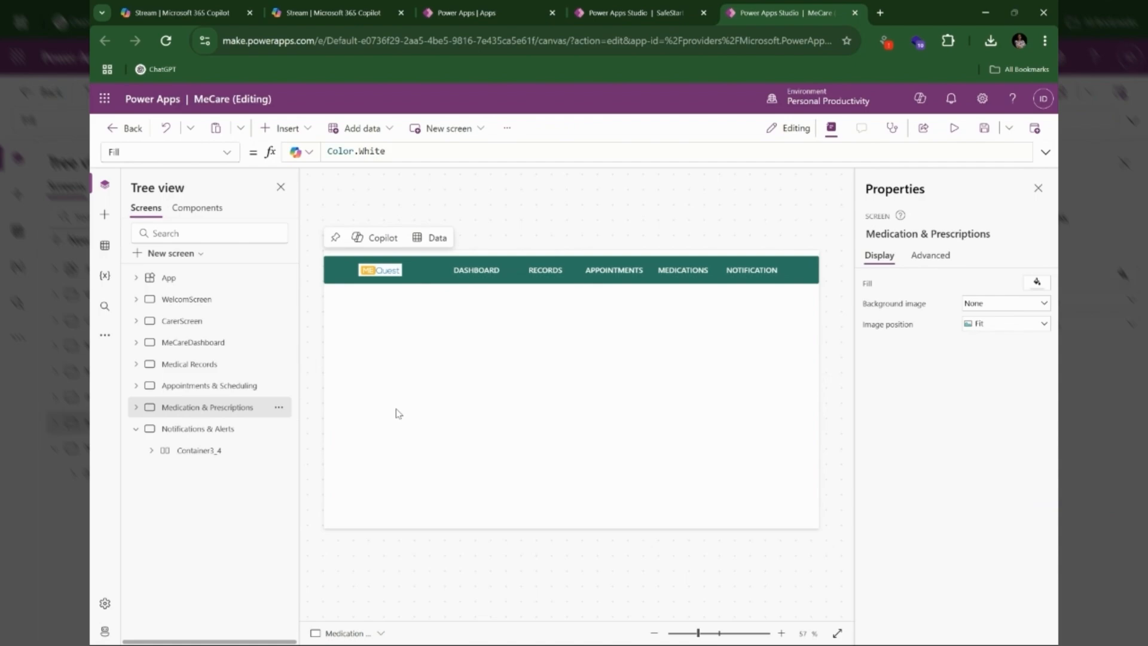
{"action": "left_click", "coordinate": [393, 413]}
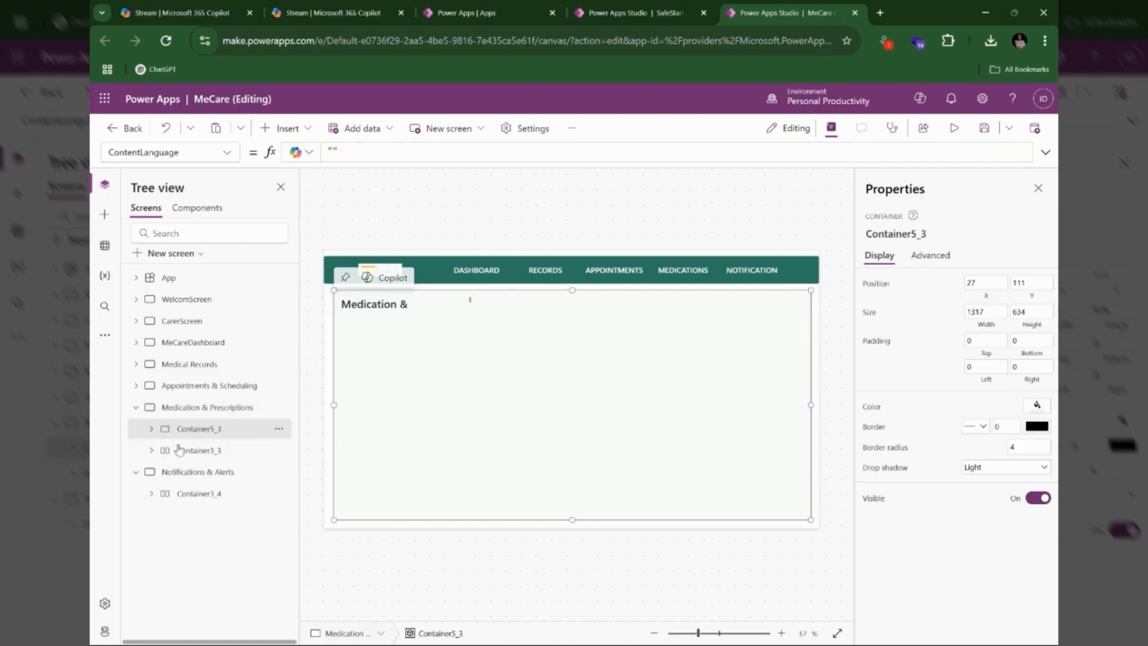
Paste the content container onto the Notifications & Alerts screen and check its title text.
{"action": "left_click", "coordinate": [182, 472]}
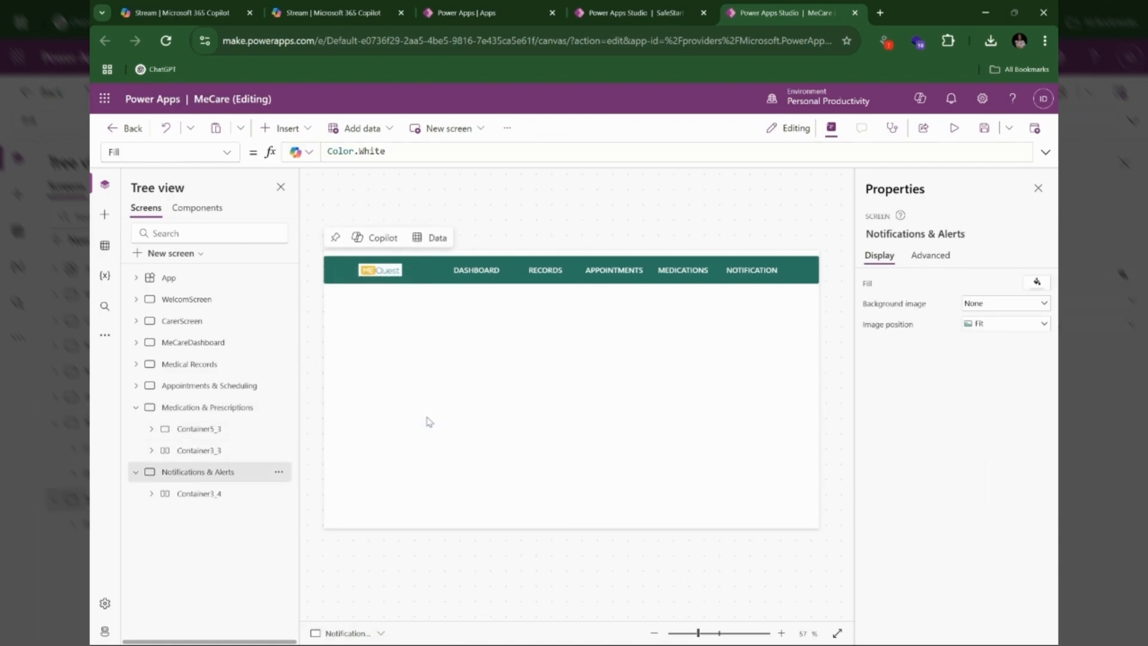
{"action": "key", "text": "ctrl+v"}
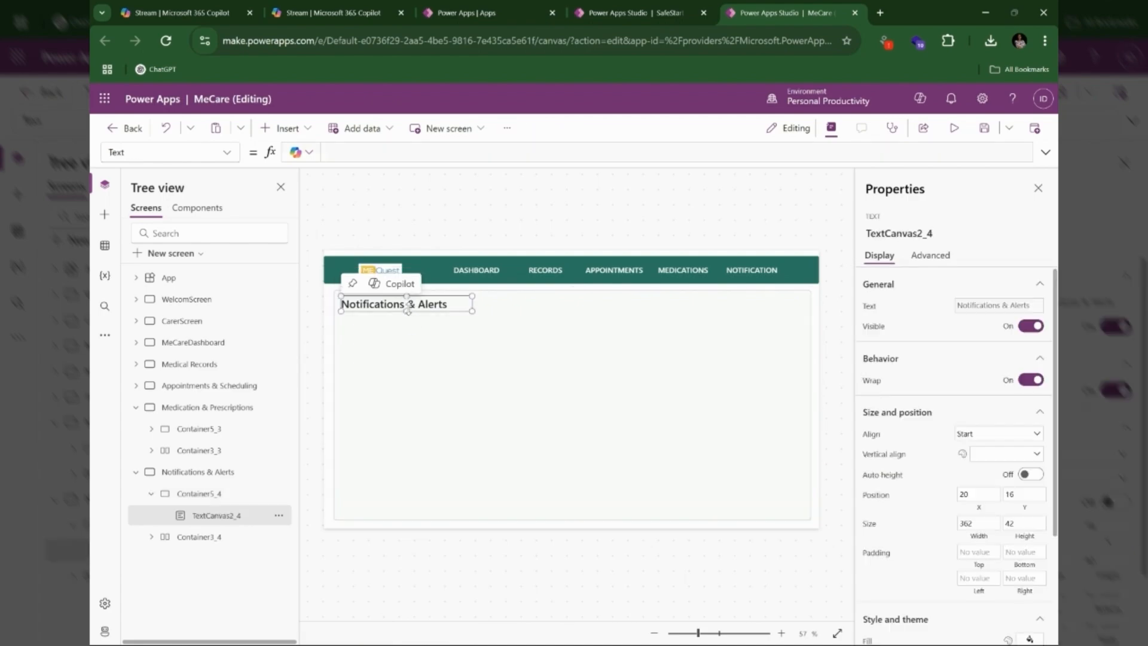
{"action": "left_click", "coordinate": [407, 306]}
{"action": "left_click", "coordinate": [204, 473]}
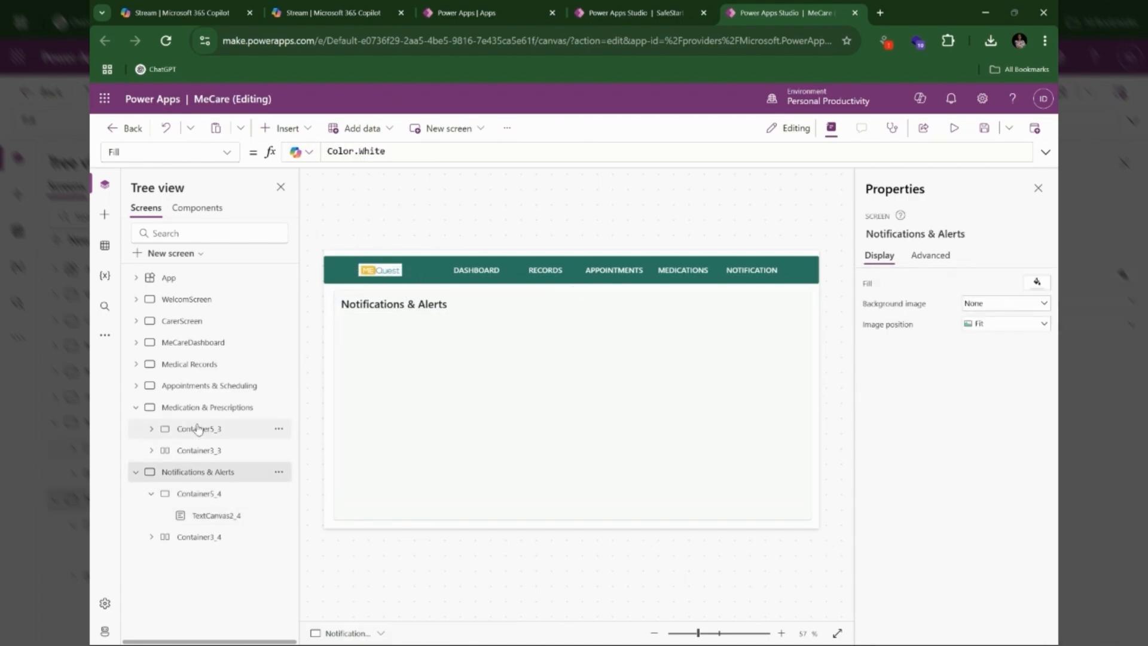
Enlarge the title text control on the Medication & Prescriptions screen to about 581 wide and 85 high.
{"action": "left_click", "coordinate": [199, 429]}
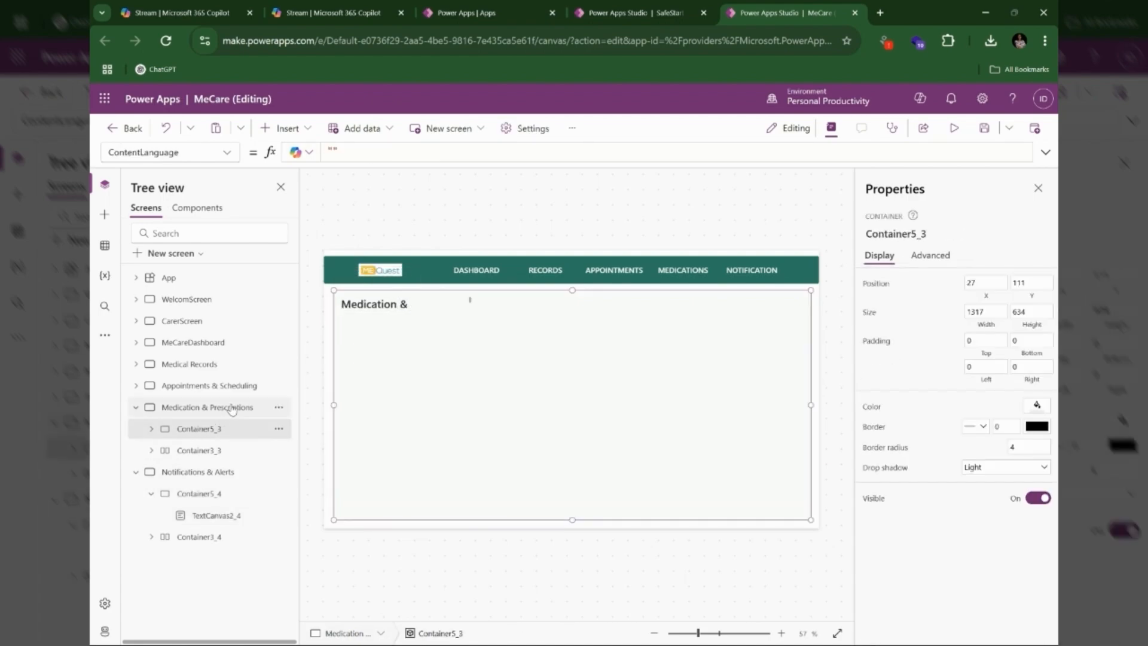
{"action": "left_click", "coordinate": [419, 307]}
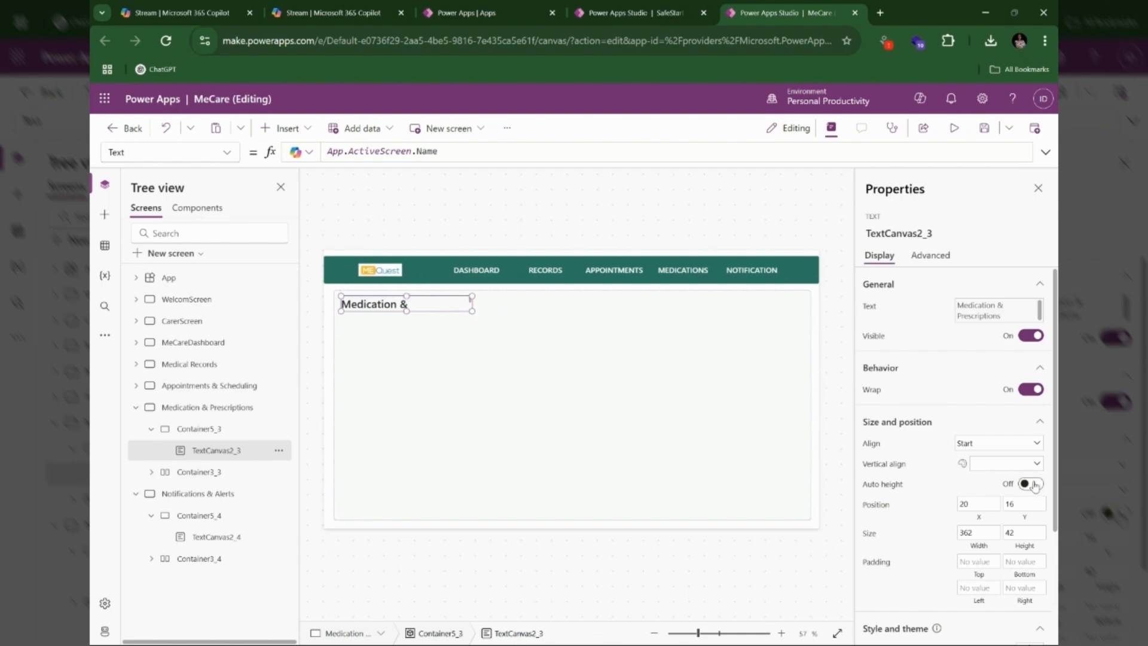
{"action": "left_click_drag", "start_coordinate": [471, 311], "coordinate": [551, 326]}
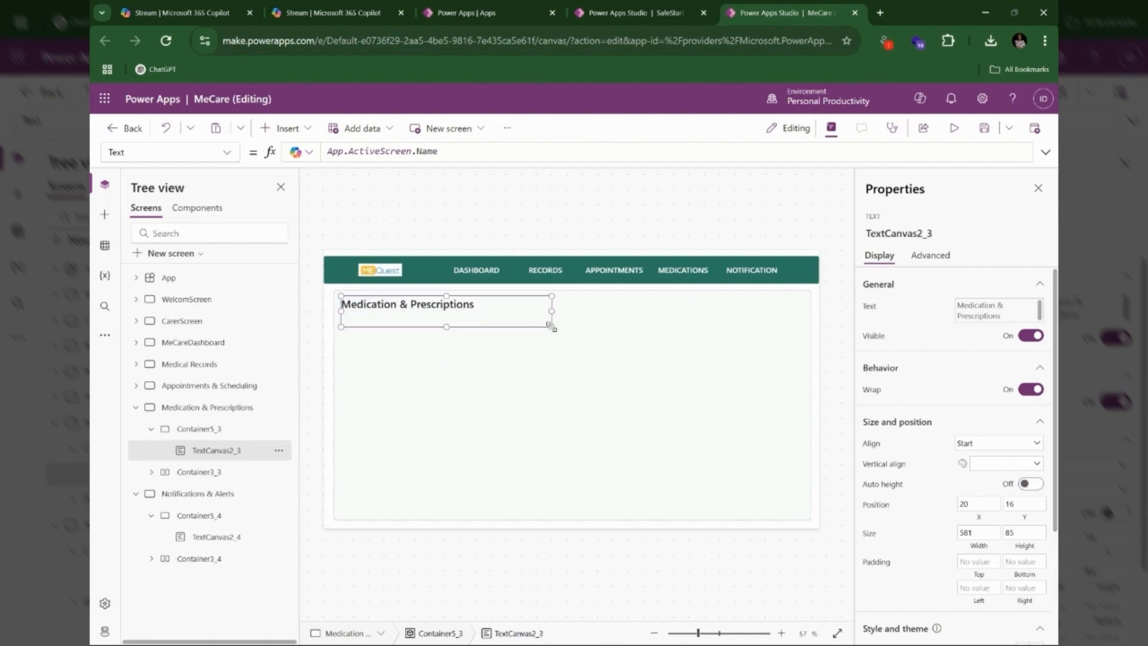
Preview the app, check the screen titles through the DASHBOARD, RECORDS and APPOINTMENTS buttons, and exit the preview.
{"action": "left_click", "coordinate": [954, 128]}
{"action": "left_click", "coordinate": [427, 181]}
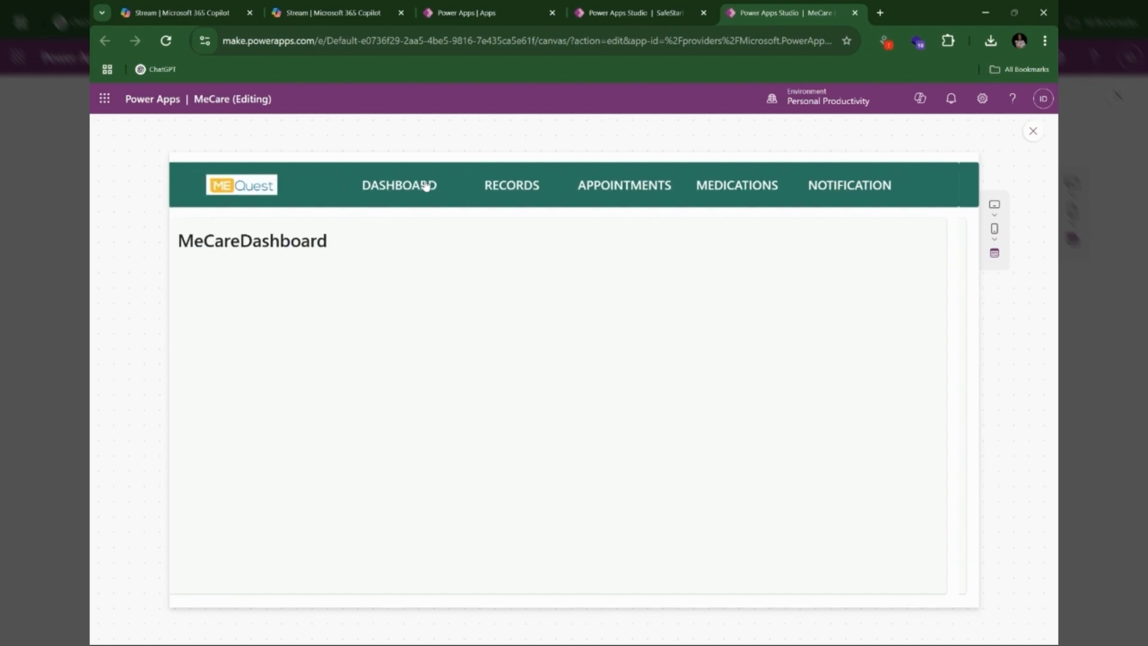
{"action": "left_click", "coordinate": [554, 196]}
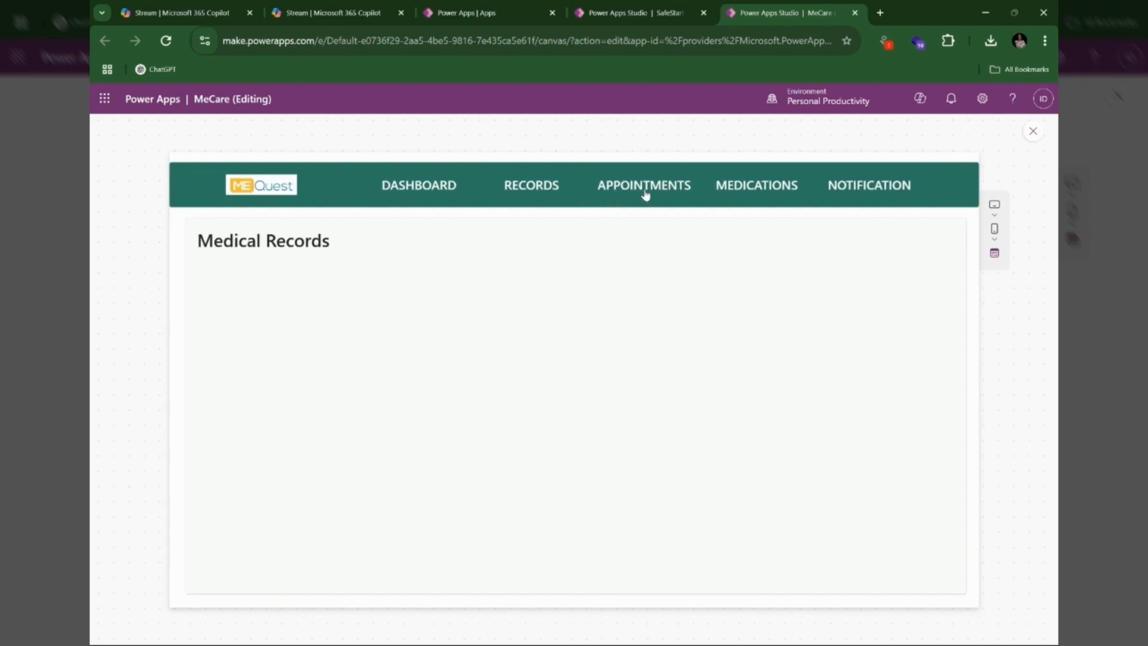
{"action": "left_click", "coordinate": [645, 192]}
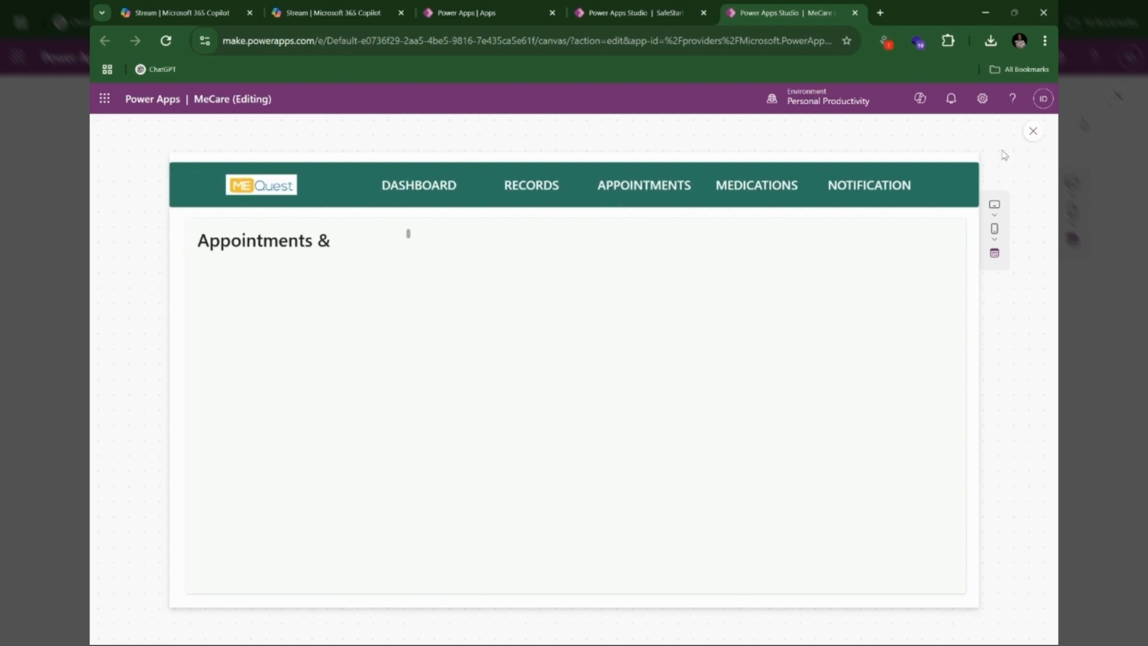
{"action": "left_click", "coordinate": [1033, 132]}
Enlarge the title text control on the Appointments & Scheduling screen to about 530 wide and 50 high.
{"action": "left_click", "coordinate": [394, 302]}
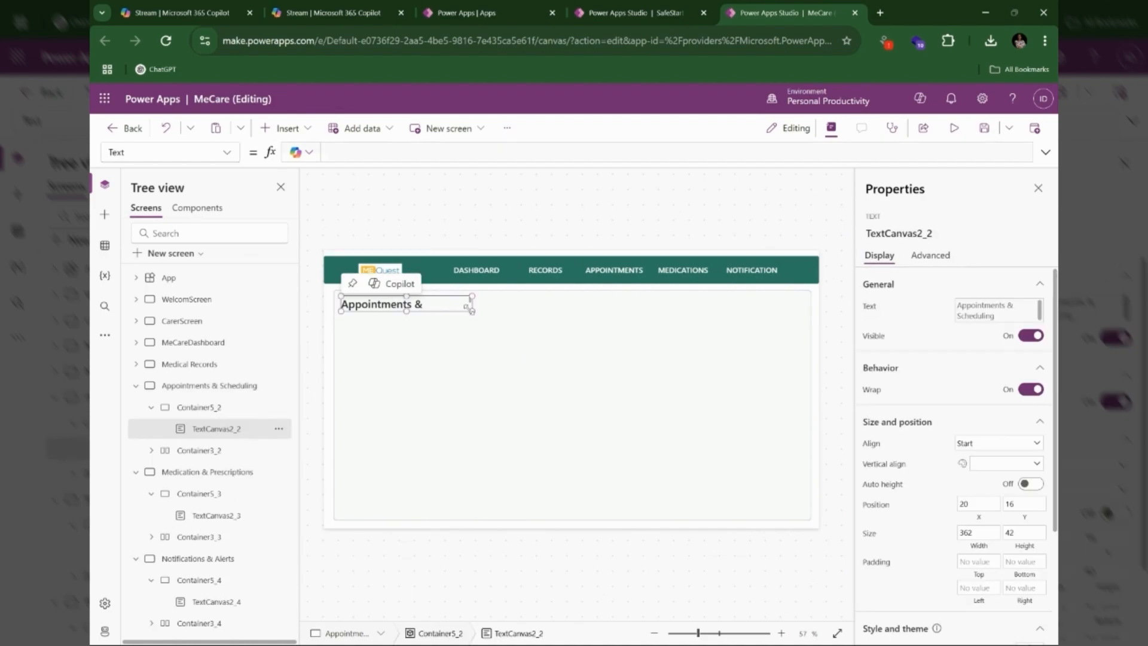
{"action": "left_click_drag", "start_coordinate": [469, 308], "coordinate": [532, 312]}
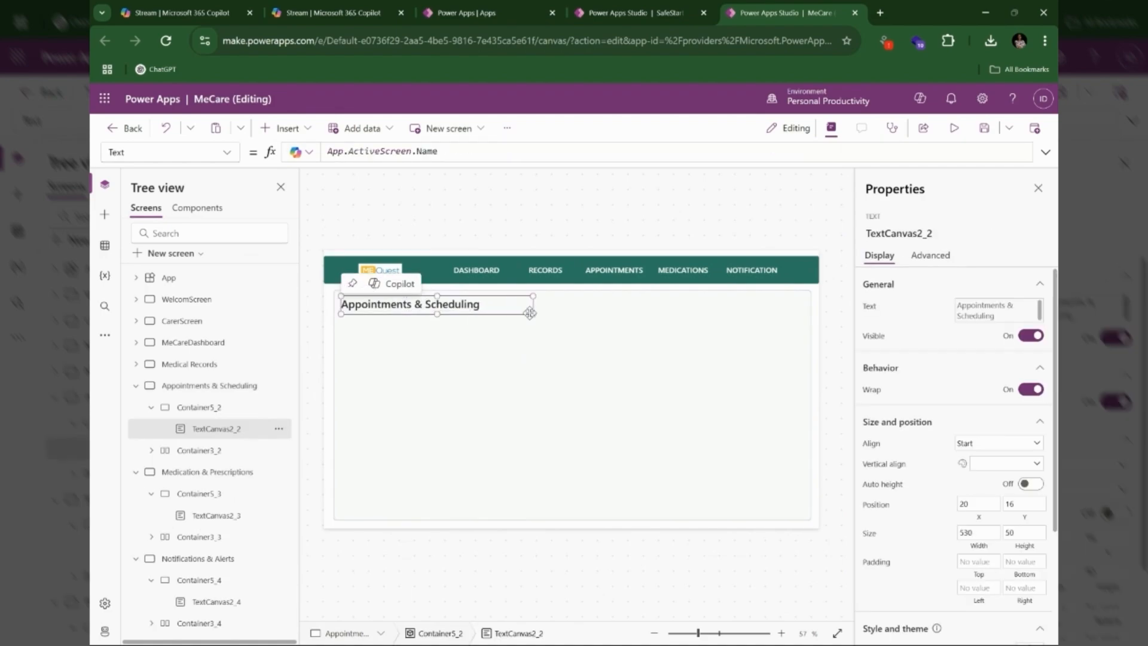
Preview the app and check navigation through NOTIFICATION, the MEQuest logo, MeCare Carer and RECORDS.
{"action": "left_click", "coordinate": [952, 128]}
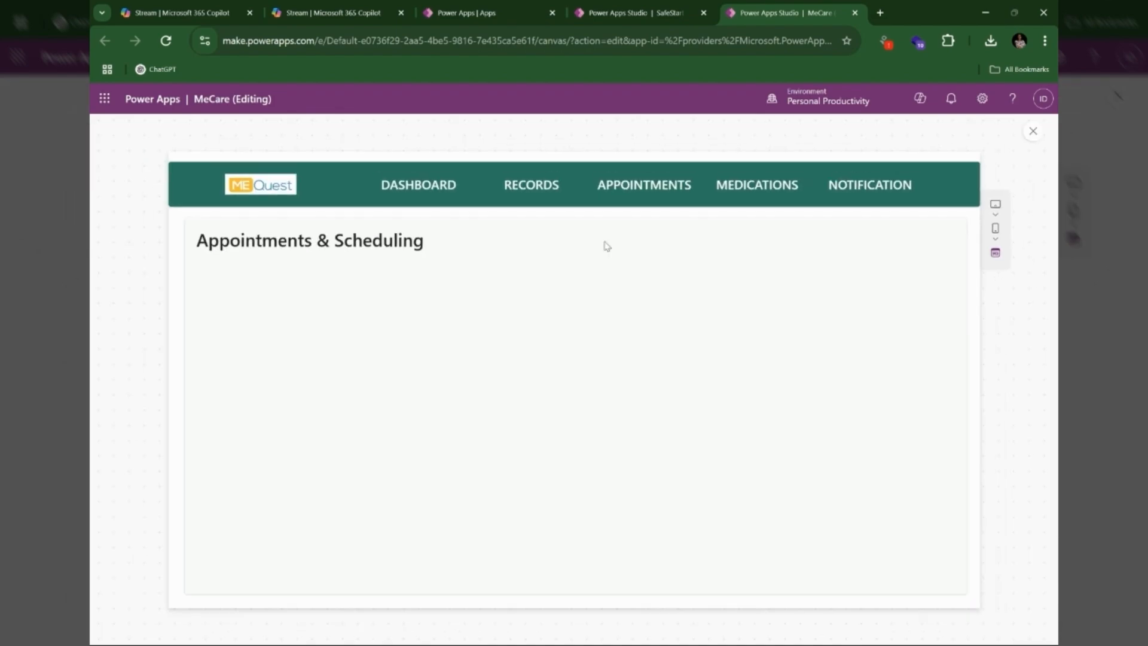
{"action": "left_click", "coordinate": [863, 196]}
{"action": "left_click", "coordinate": [899, 196]}
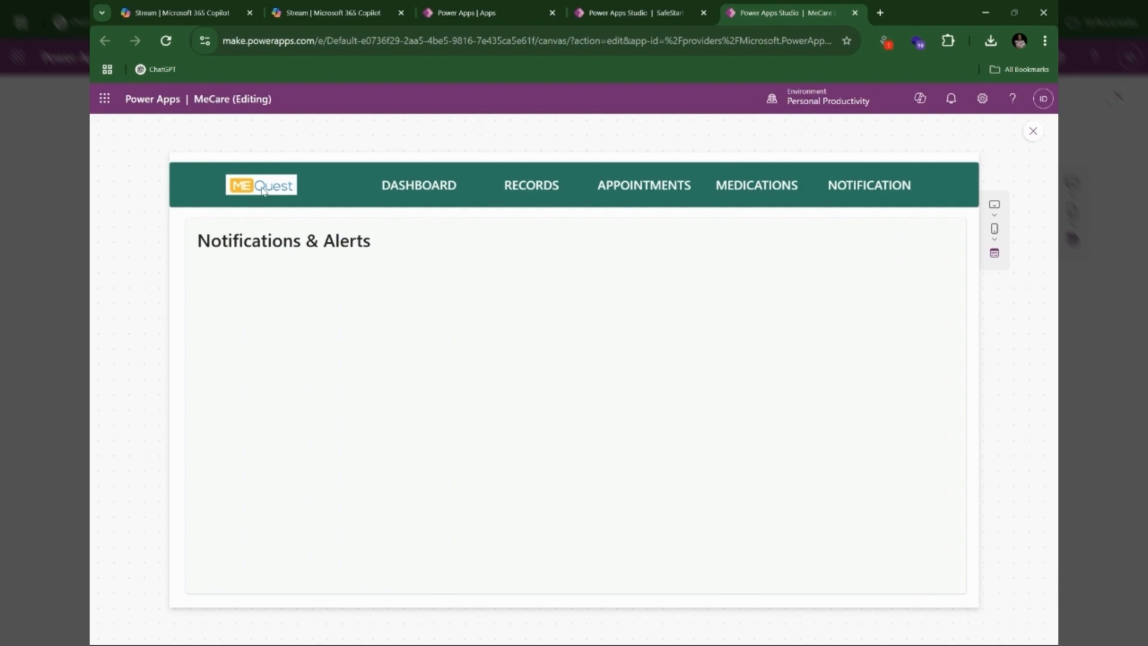
{"action": "left_click", "coordinate": [263, 189]}
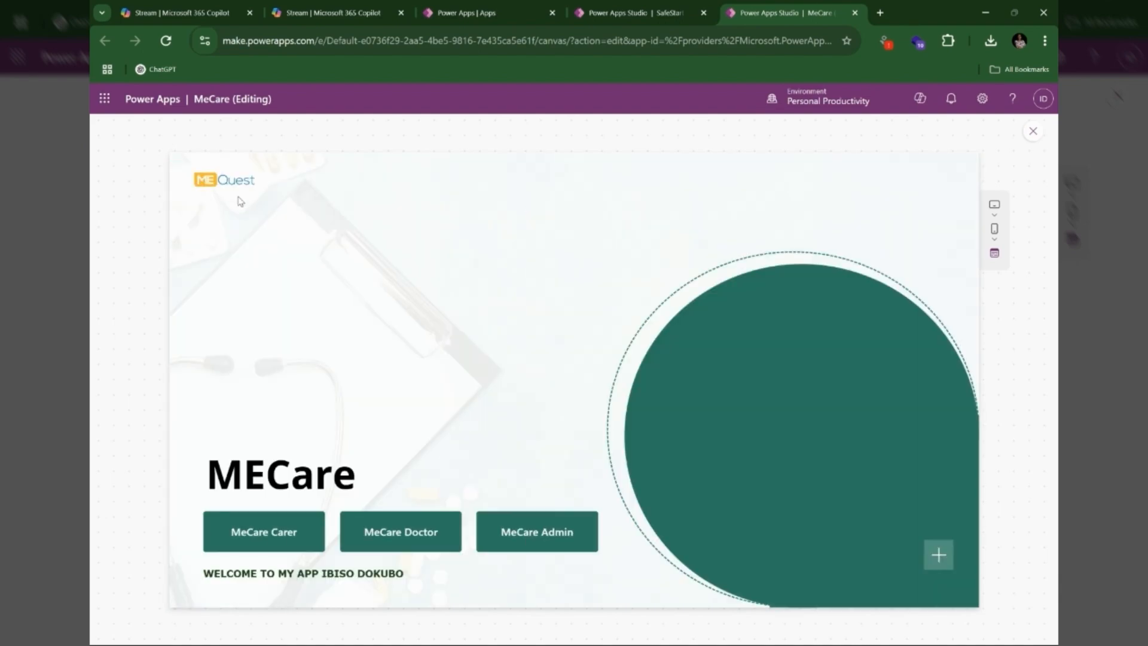
{"action": "left_click", "coordinate": [292, 528]}
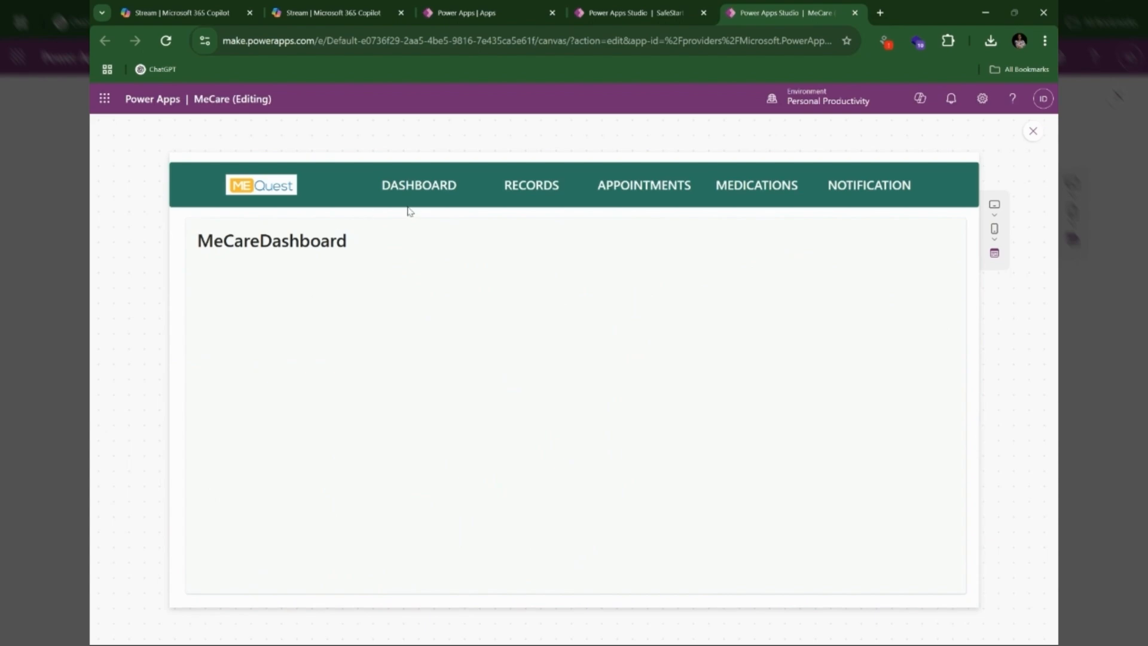
{"action": "left_click", "coordinate": [550, 186]}
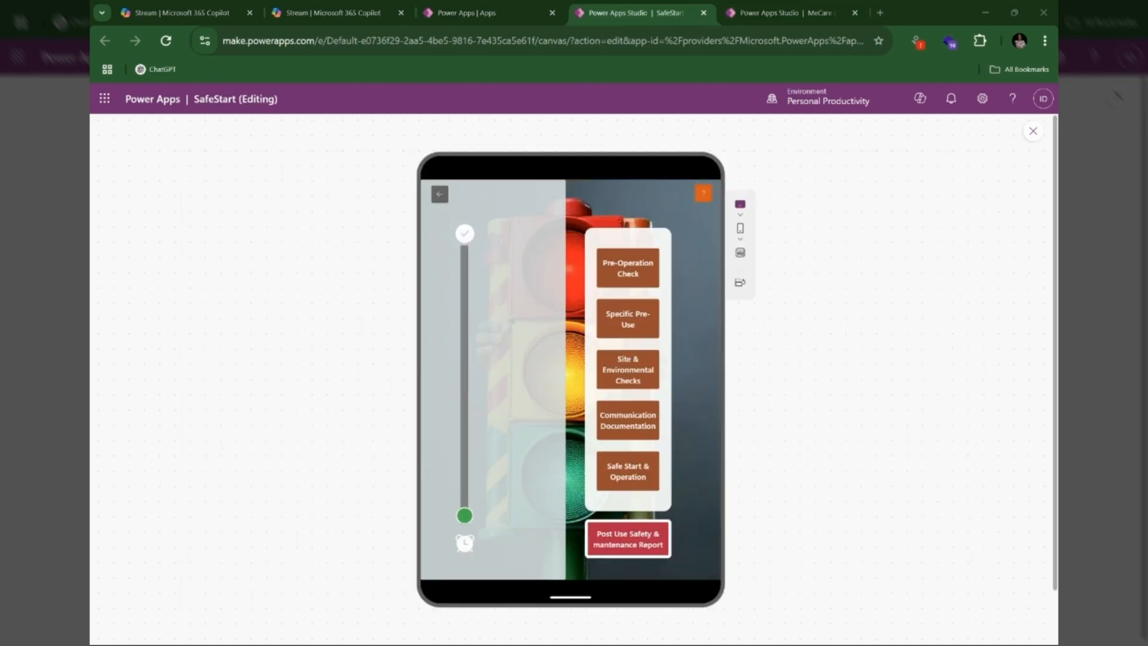
Switch to the SafeStart app, view its Pre-Operation Check screen, and inspect the Pre-Operation Check button's OnSelect formula outside the preview.
{"action": "left_click", "coordinate": [637, 282]}
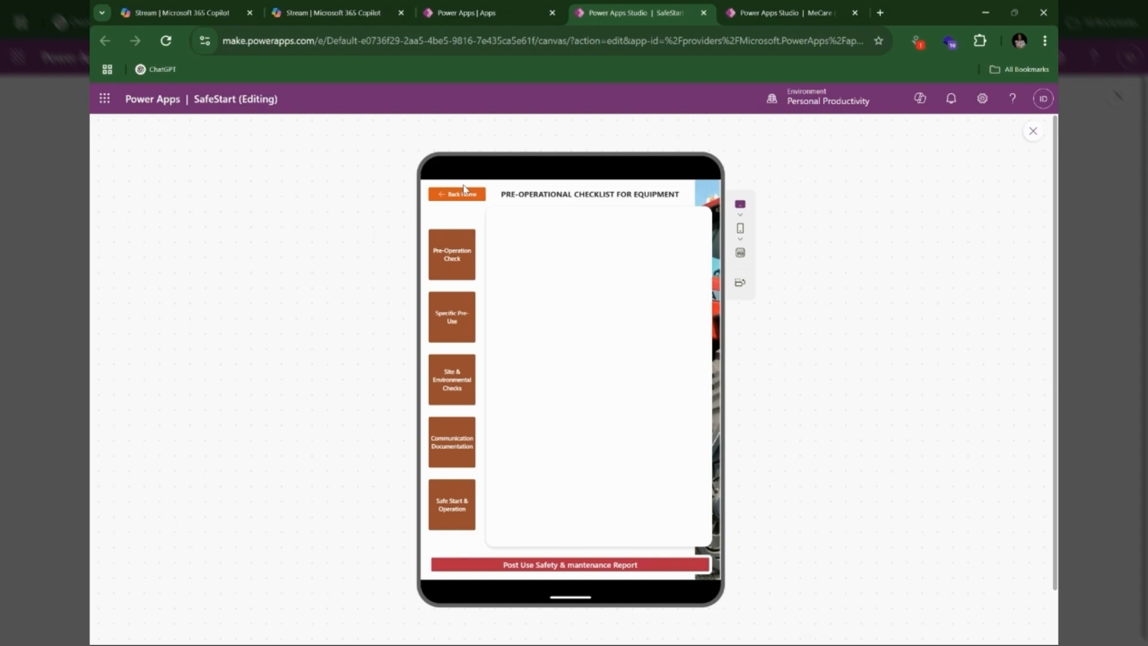
{"action": "scroll", "coordinate": [477, 289], "scroll_direction": "down", "scroll_amount": 1}
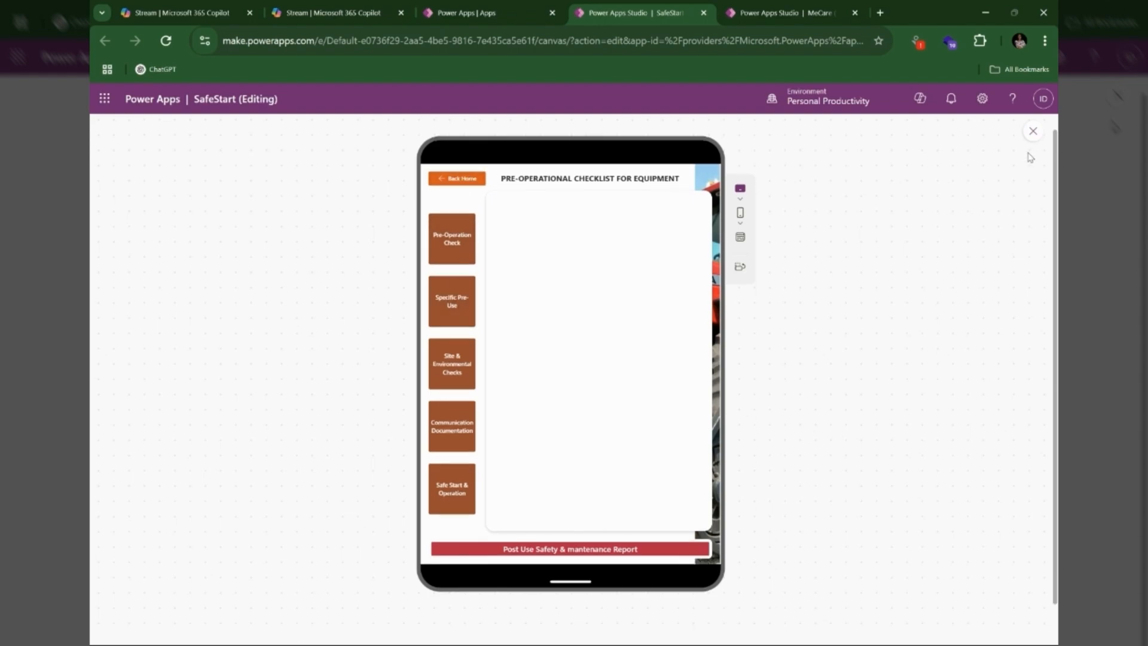
{"action": "left_click", "coordinate": [1034, 133]}
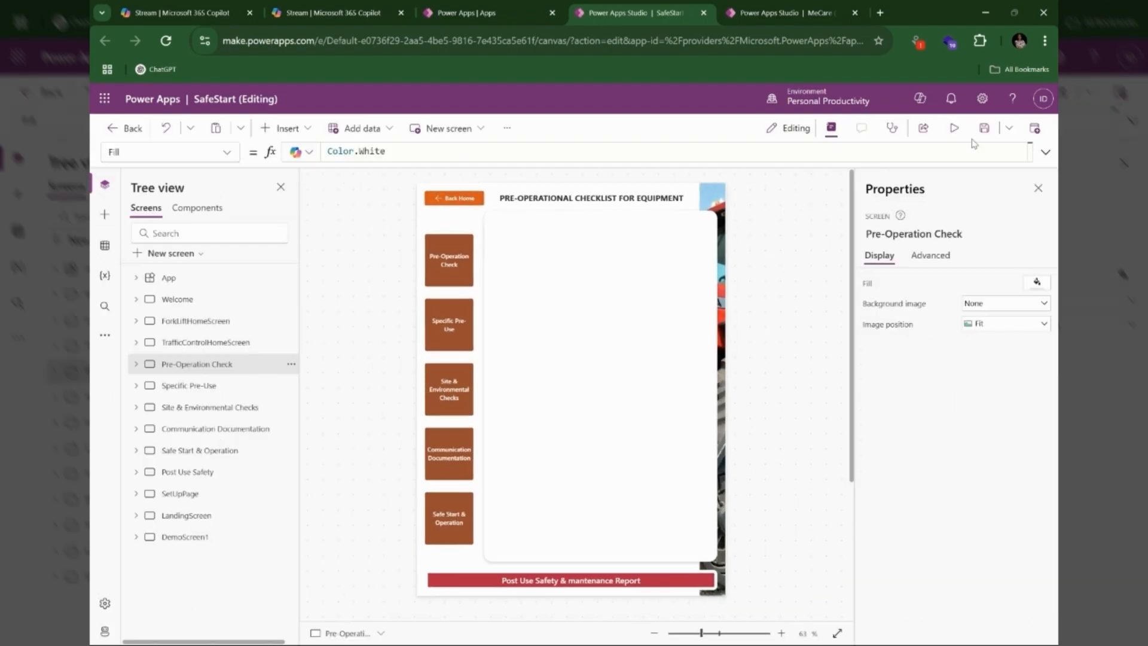
{"action": "left_click", "coordinate": [448, 311]}
{"action": "left_click", "coordinate": [463, 268]}
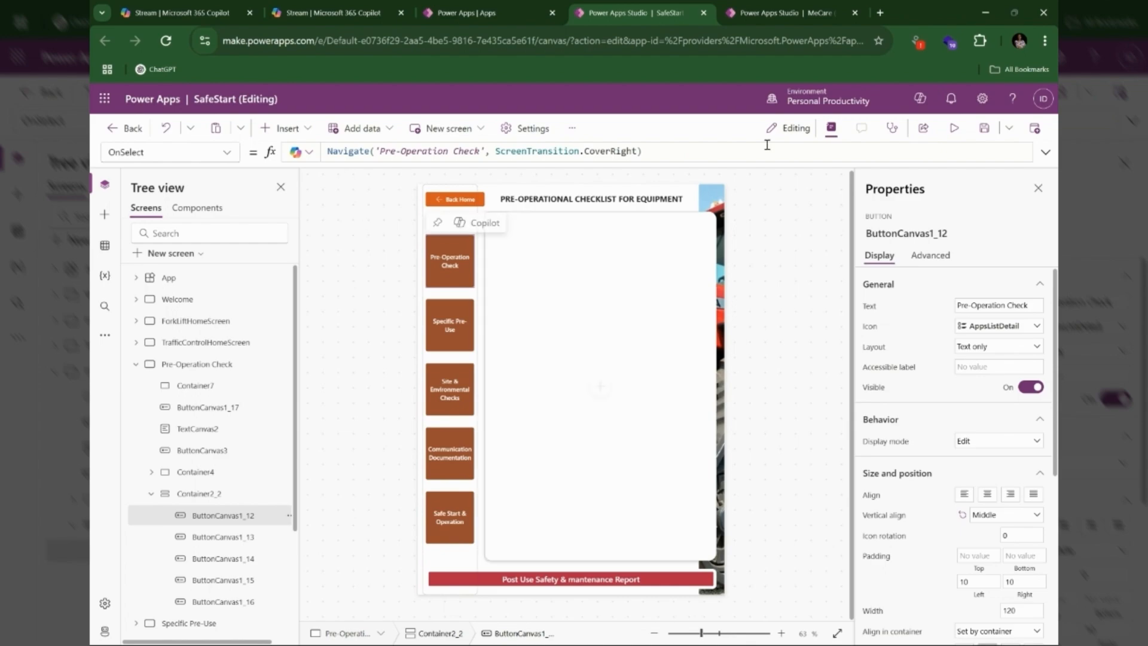
Preview SafeStart and test its side navigation from Pre-Operation Check through Safe Start & Operation, finishing with Specific Pre-Use.
{"action": "left_click", "coordinate": [954, 128]}
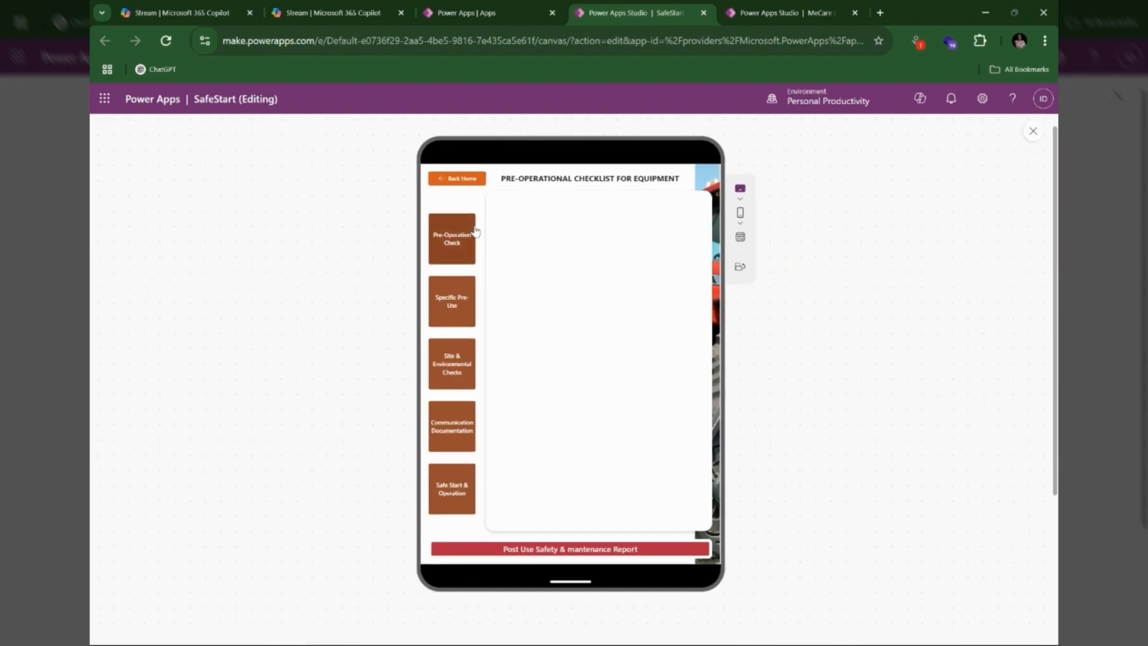
{"action": "left_click", "coordinate": [448, 250]}
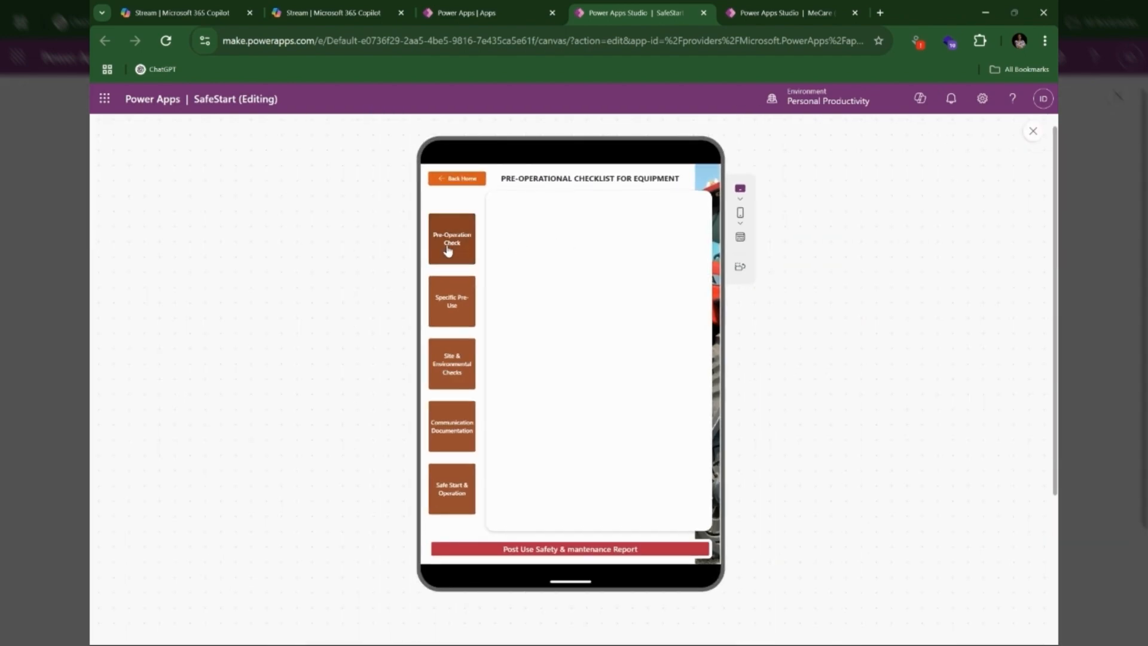
{"action": "left_click", "coordinate": [450, 304]}
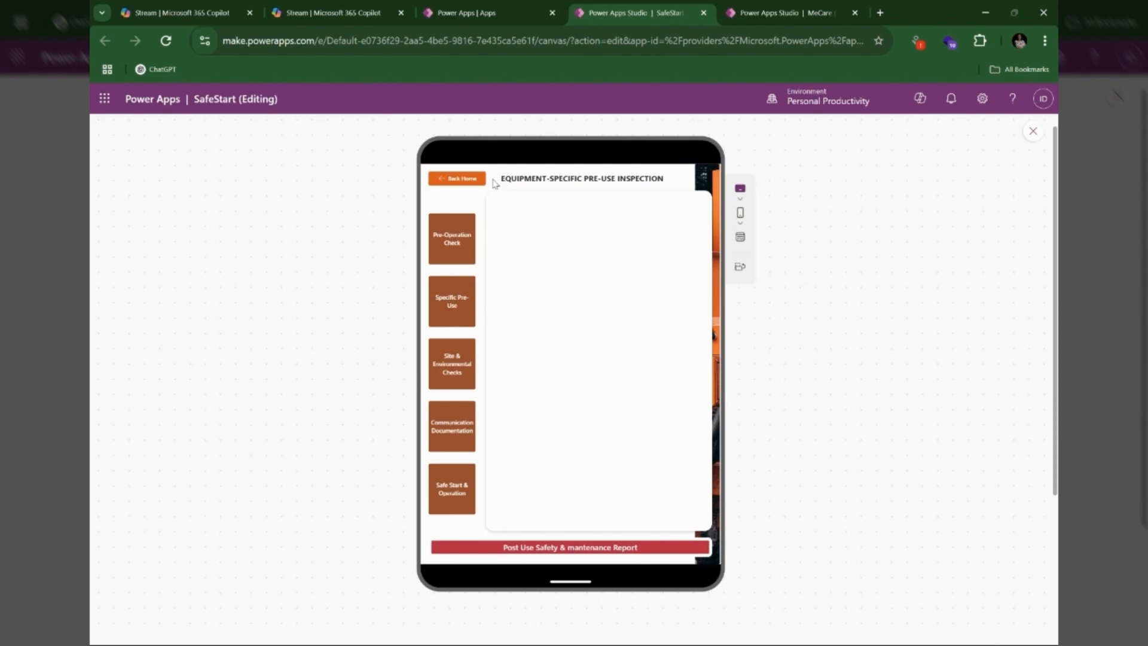
{"action": "left_click", "coordinate": [445, 370]}
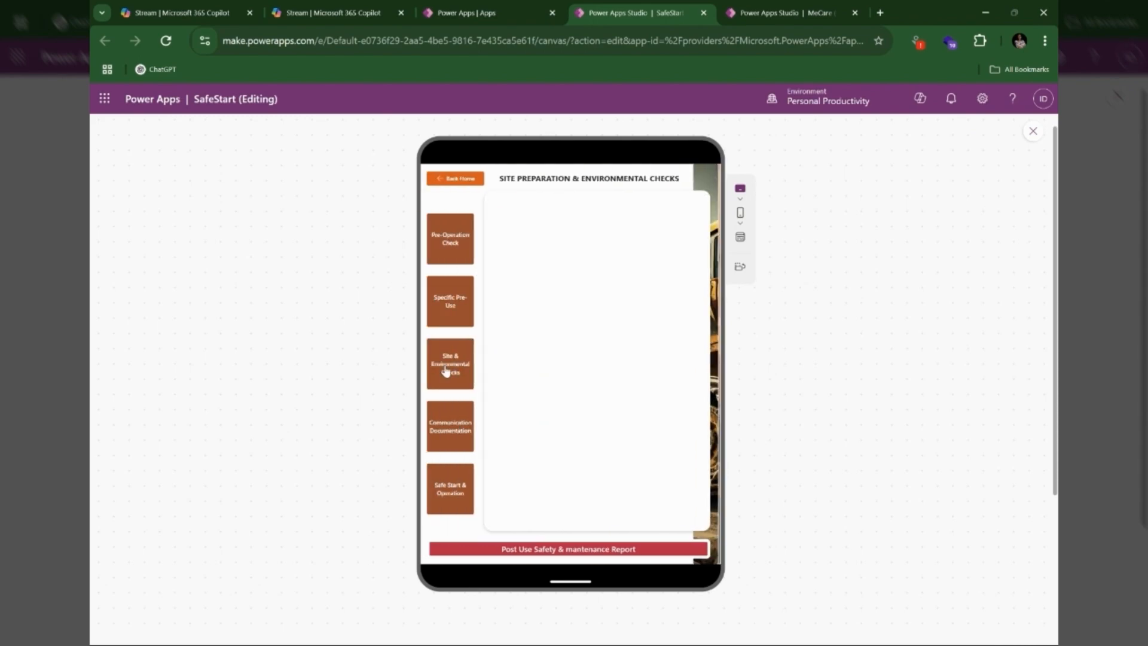
{"action": "left_click", "coordinate": [467, 415]}
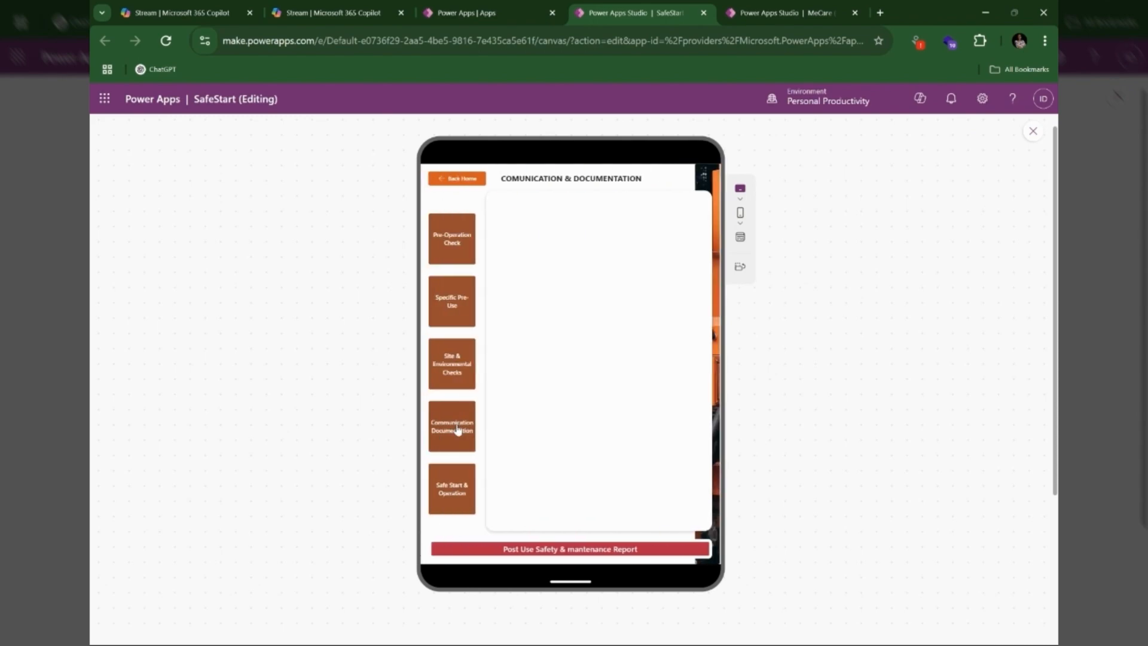
{"action": "left_click", "coordinate": [455, 490]}
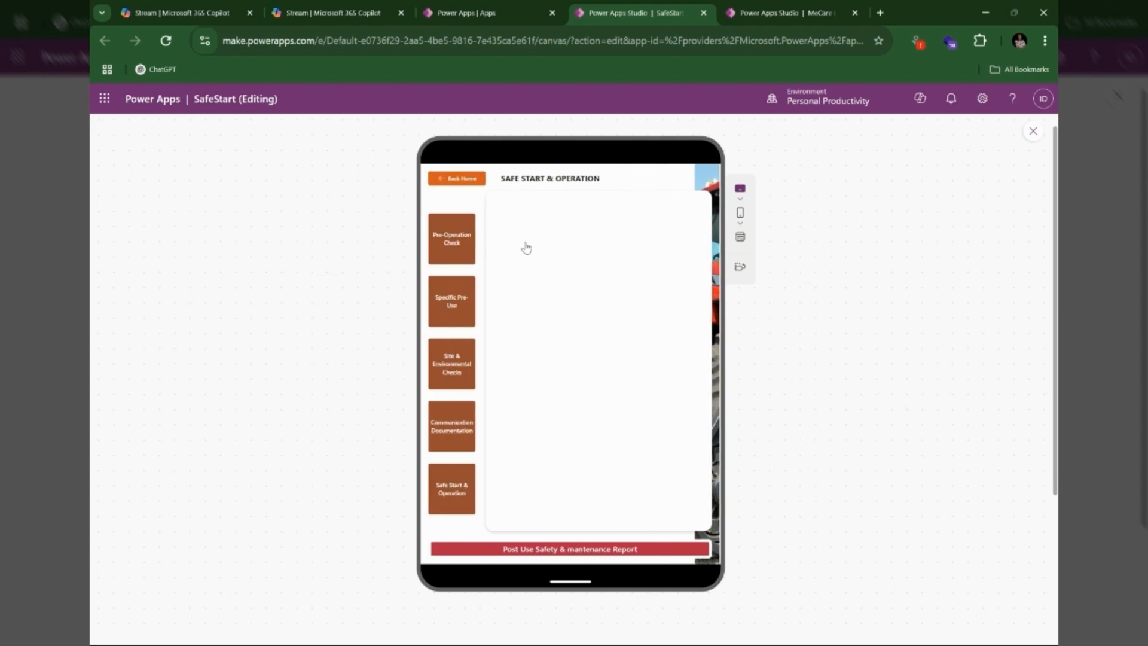
{"action": "left_click", "coordinate": [441, 236]}
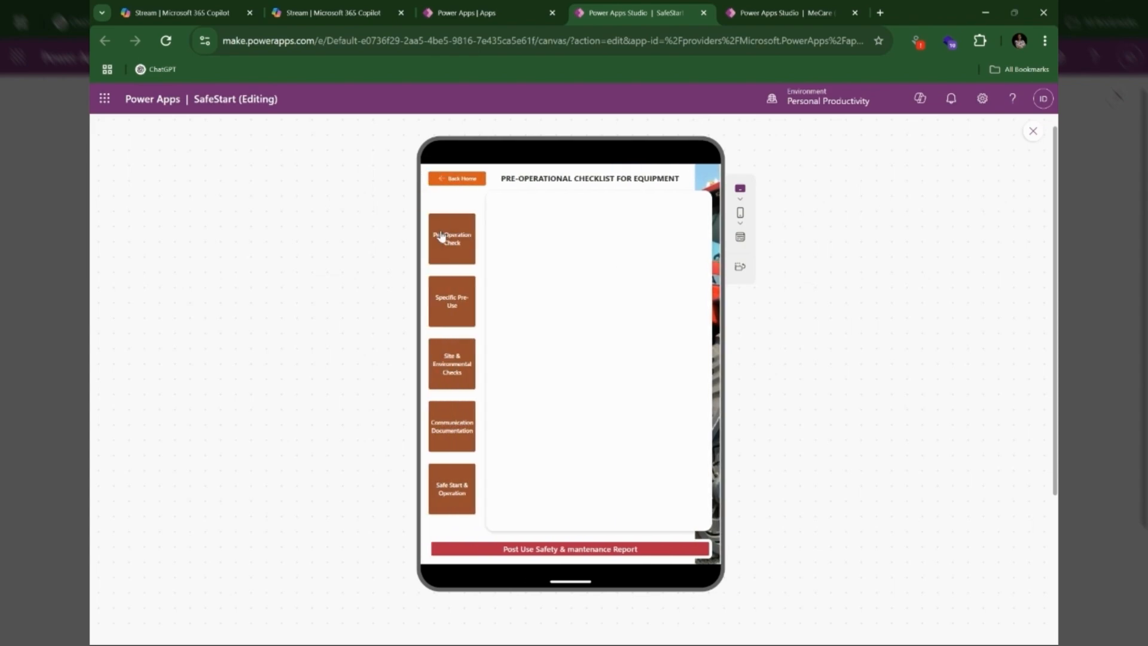
{"action": "left_click", "coordinate": [450, 301]}
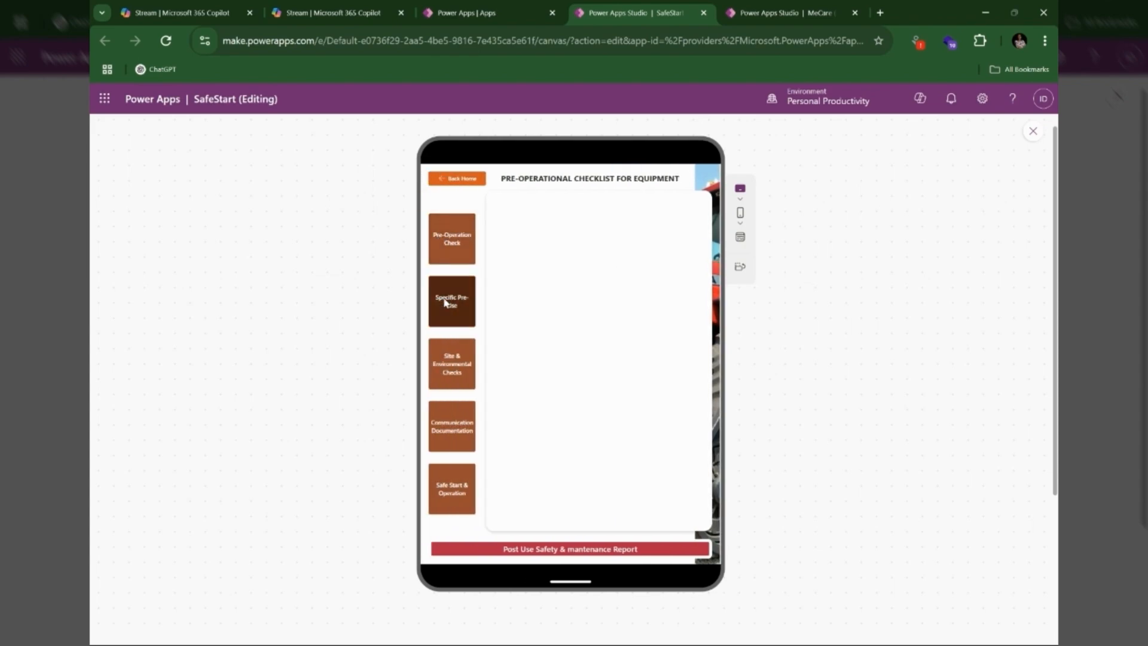
Test Back Home repeatedly until the traffic-light home screen, reopen Pre-Operation Check, and return home again.
{"action": "left_click", "coordinate": [463, 183]}
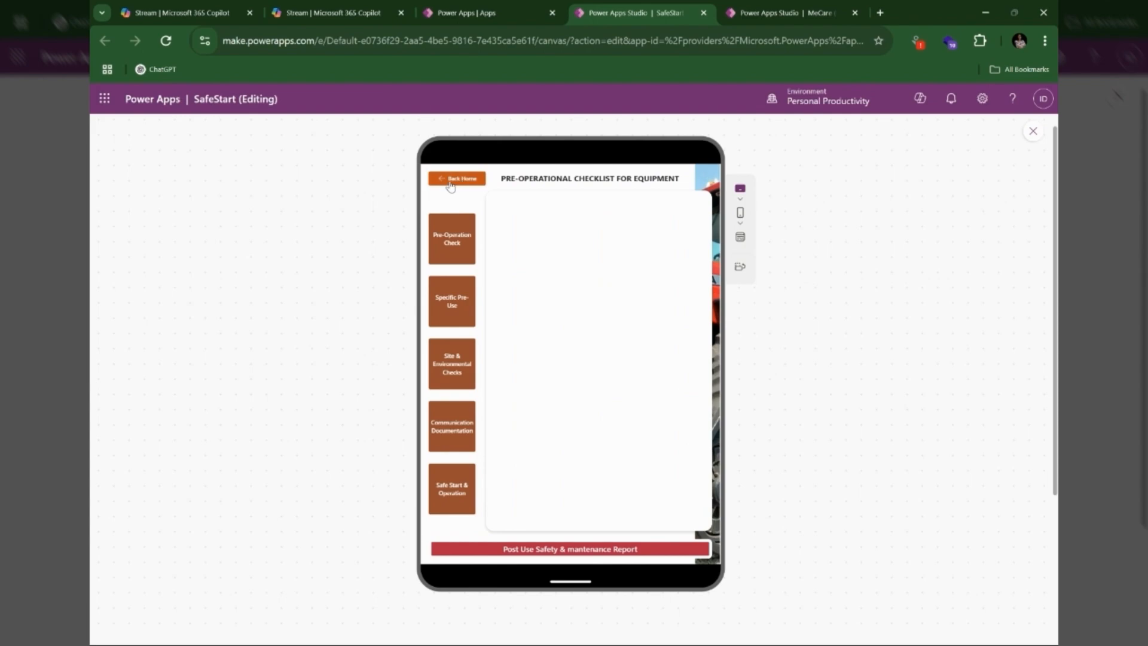
{"action": "left_click", "coordinate": [449, 182]}
{"action": "left_click", "coordinate": [447, 181]}
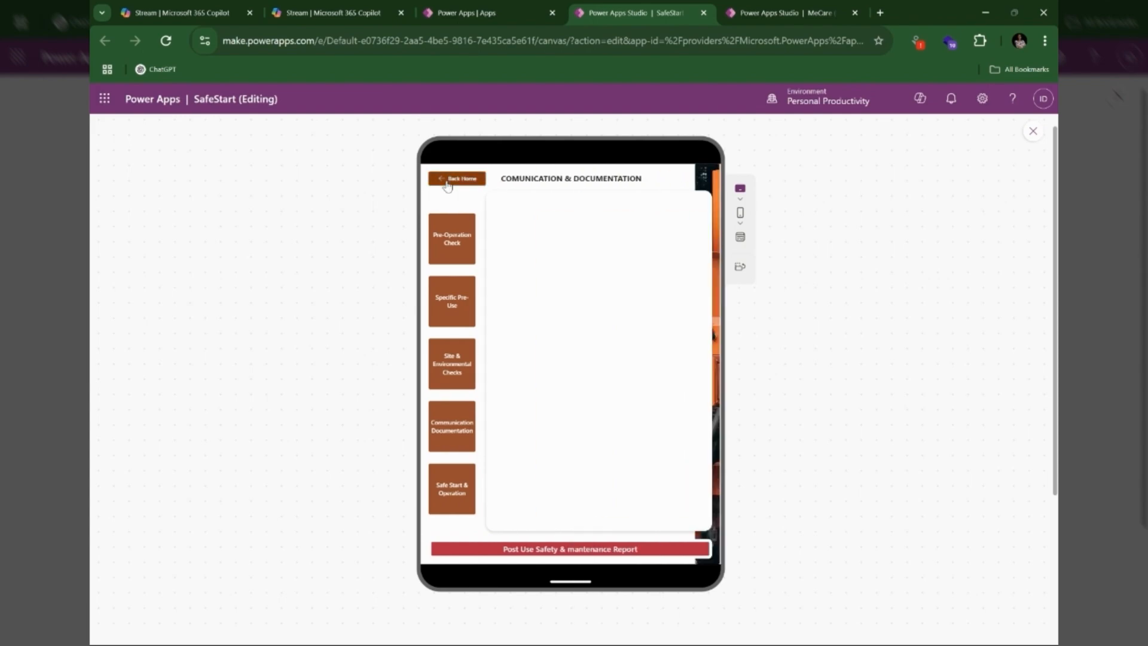
{"action": "left_click", "coordinate": [448, 180]}
{"action": "left_click", "coordinate": [448, 183]}
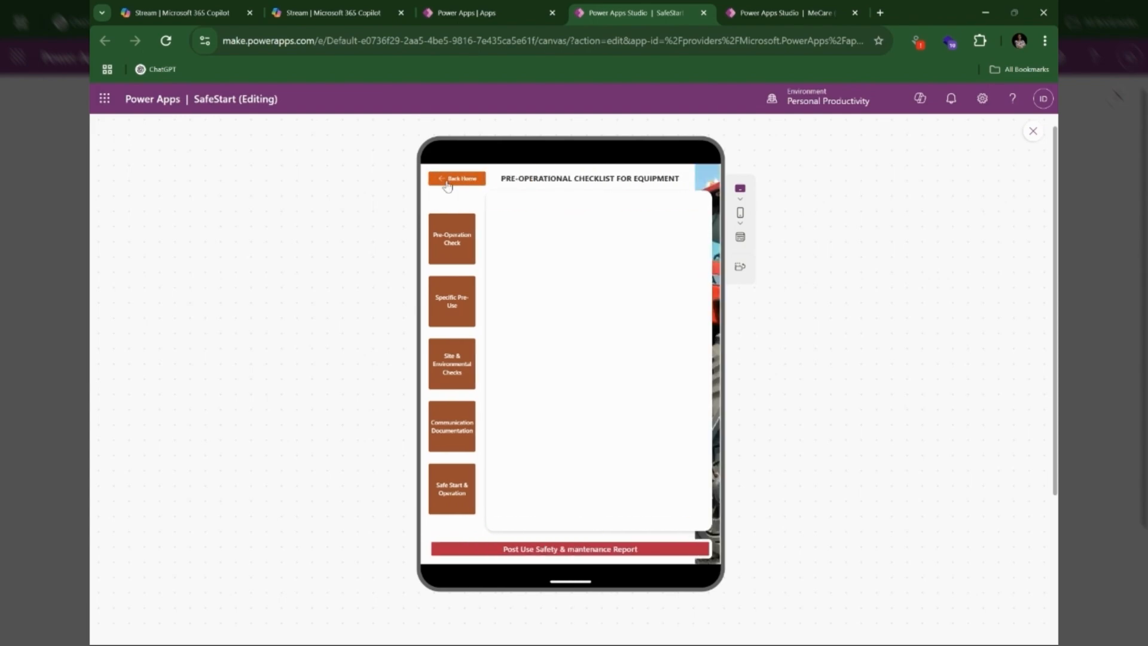
{"action": "left_click", "coordinate": [449, 182]}
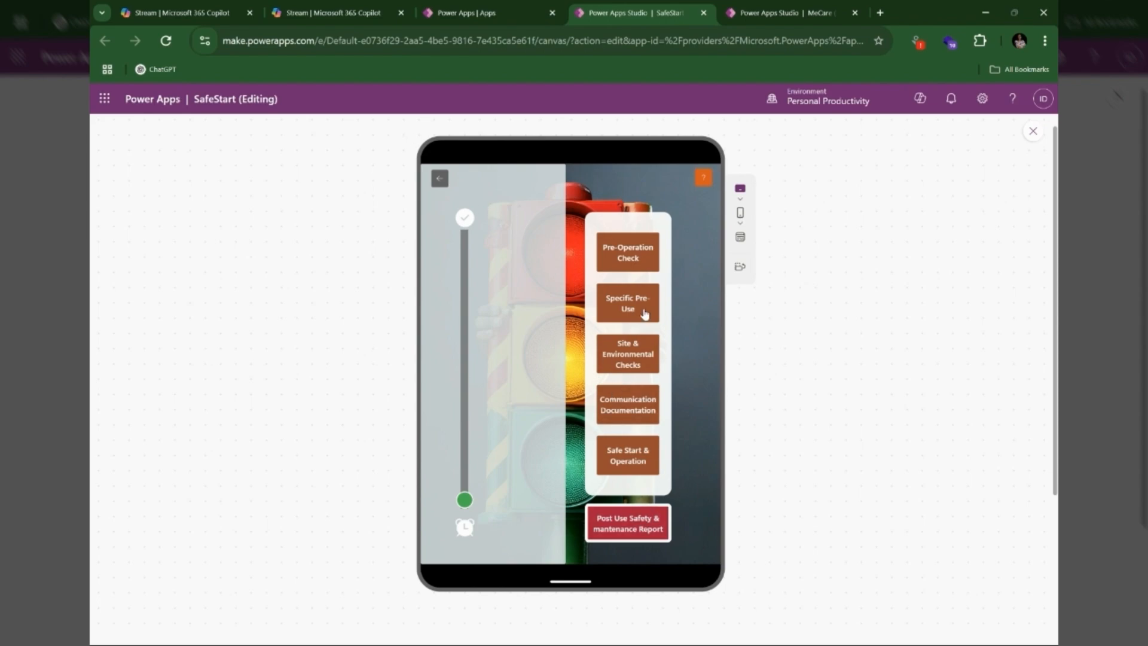
{"action": "left_click", "coordinate": [645, 257]}
{"action": "left_click", "coordinate": [463, 187]}
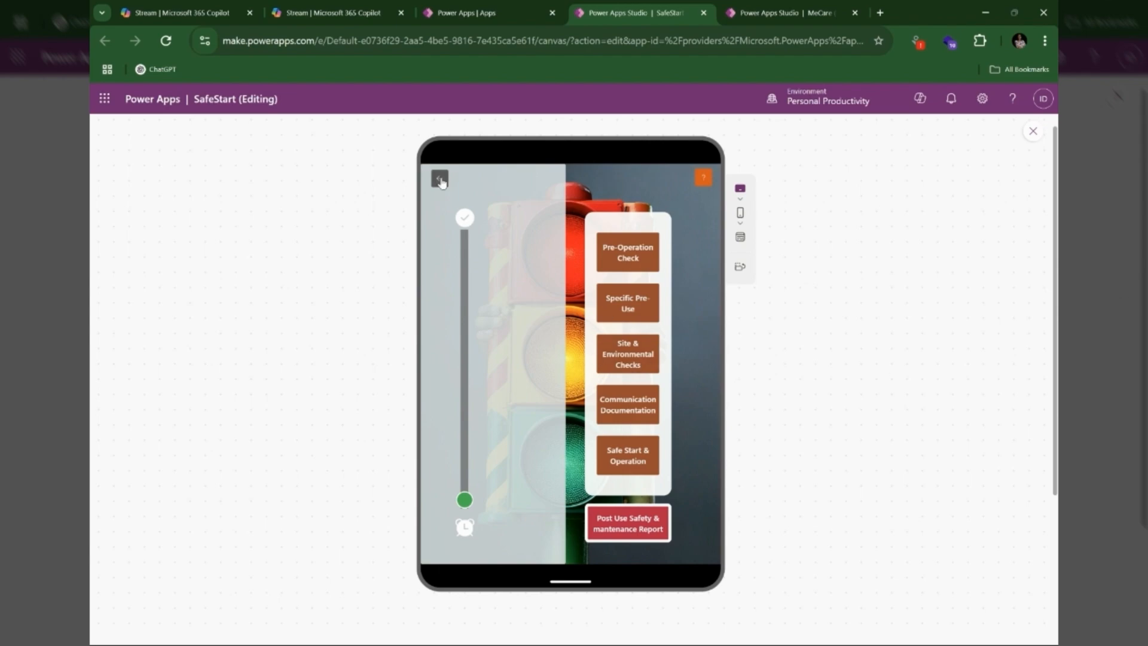
Preview the SafeStart home screen at the Apple iPhone 11 size, another phone size, and the Apple iPad mini size.
{"action": "left_click", "coordinate": [740, 214]}
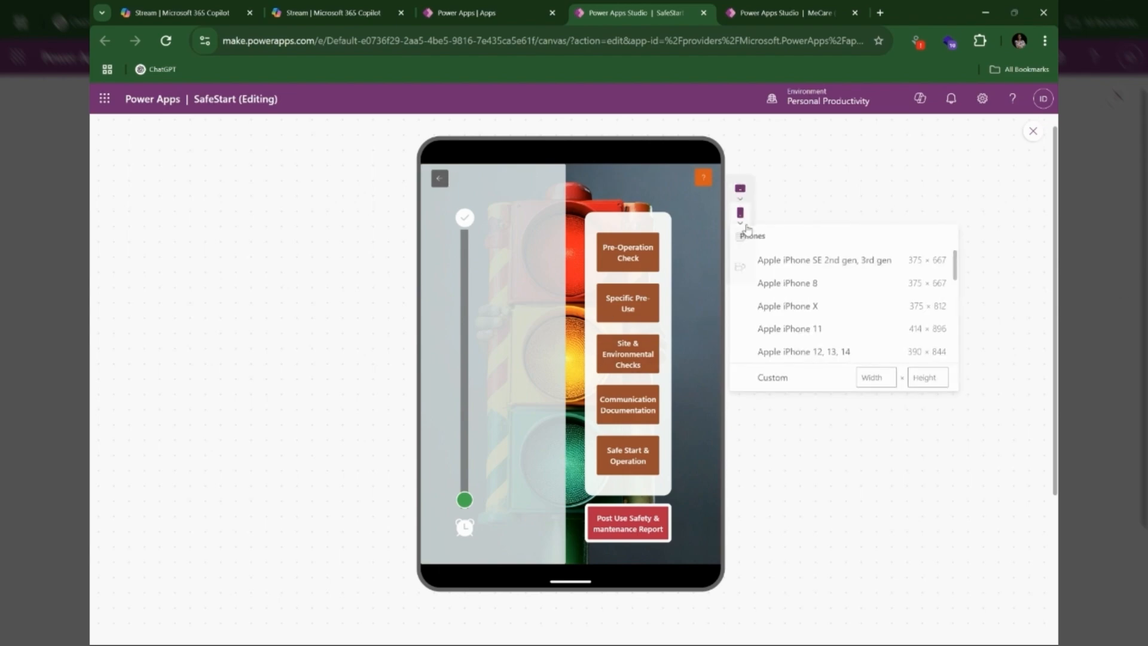
{"action": "left_click", "coordinate": [776, 332]}
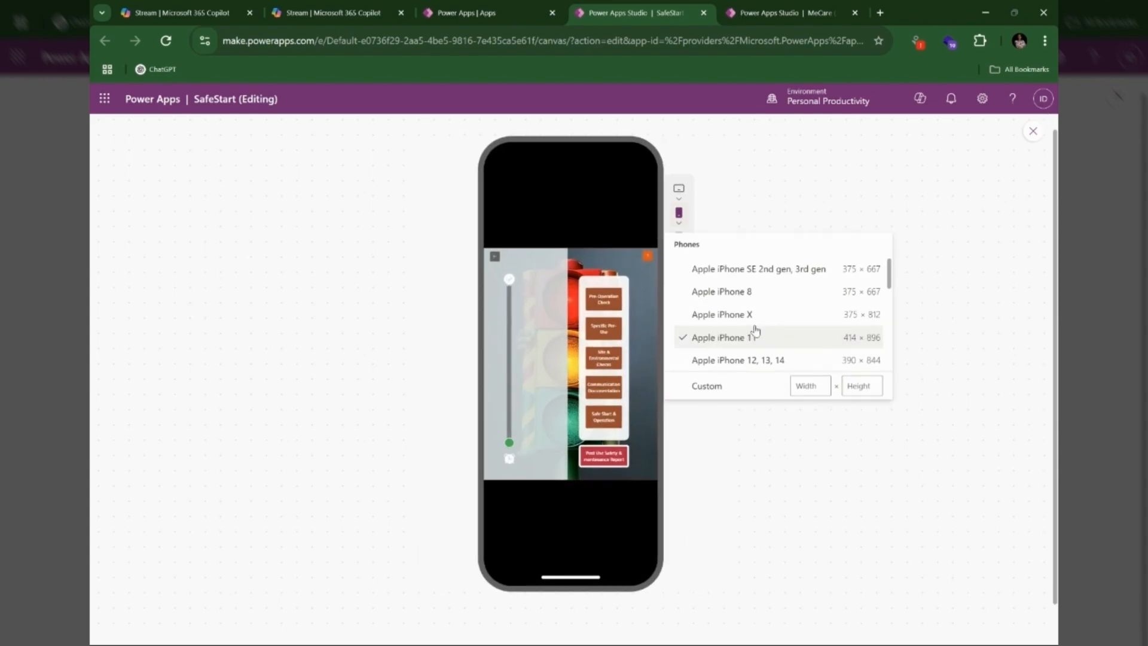
{"action": "left_click", "coordinate": [746, 353]}
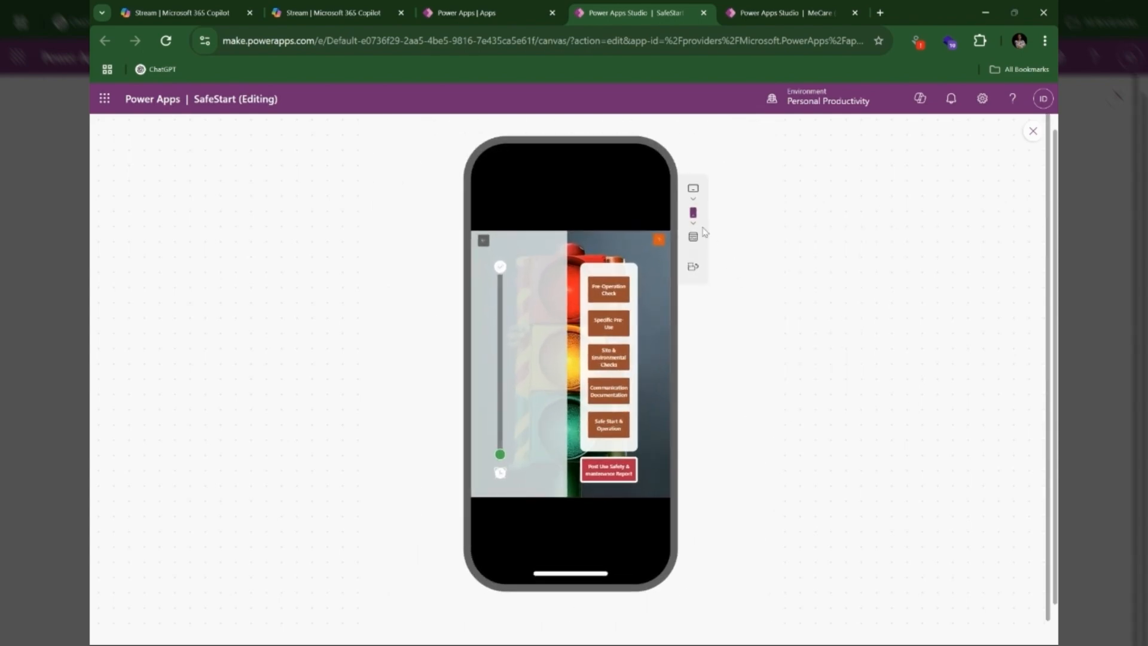
{"action": "left_click", "coordinate": [691, 198]}
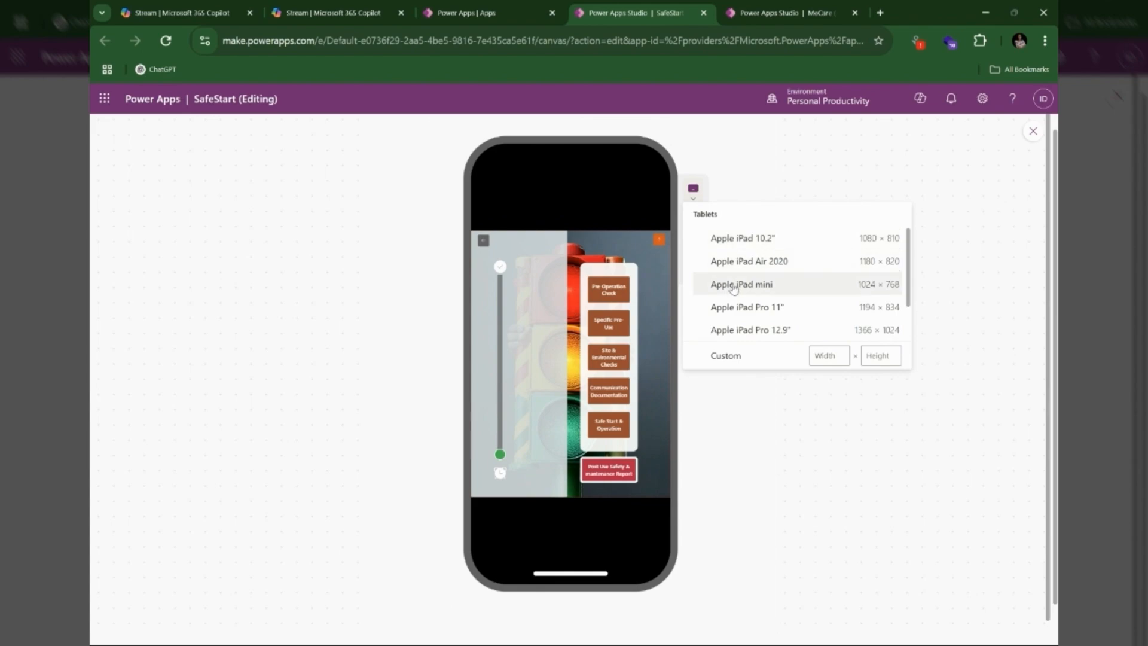
{"action": "left_click", "coordinate": [733, 286]}
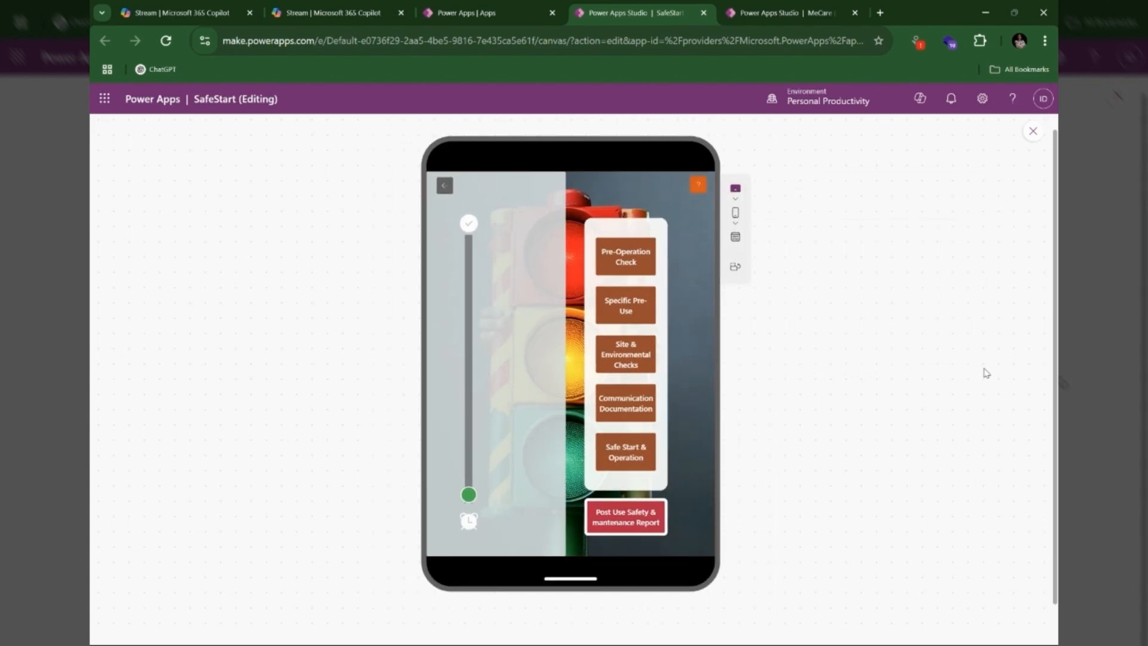